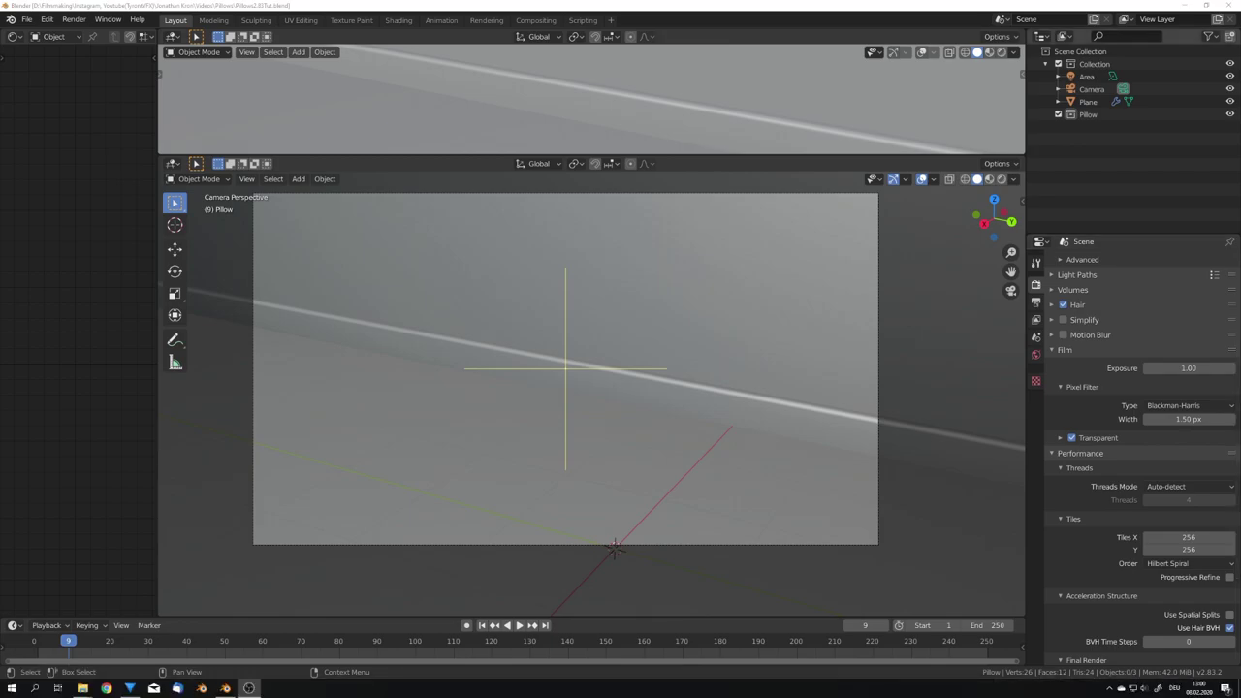
Preview the wall and wooden floor scene in Rendered shading from outside the camera view, and return to Solid shading.
{"action": "mouse_move", "coordinate": [539, 363]}
{"action": "middle_mouse_down"}
{"action": "mouse_move", "coordinate": [589, 392]}
{"action": "mouse_move", "coordinate": [610, 443]}
{"action": "middle_mouse_up"}
{"action": "key", "text": "z"}
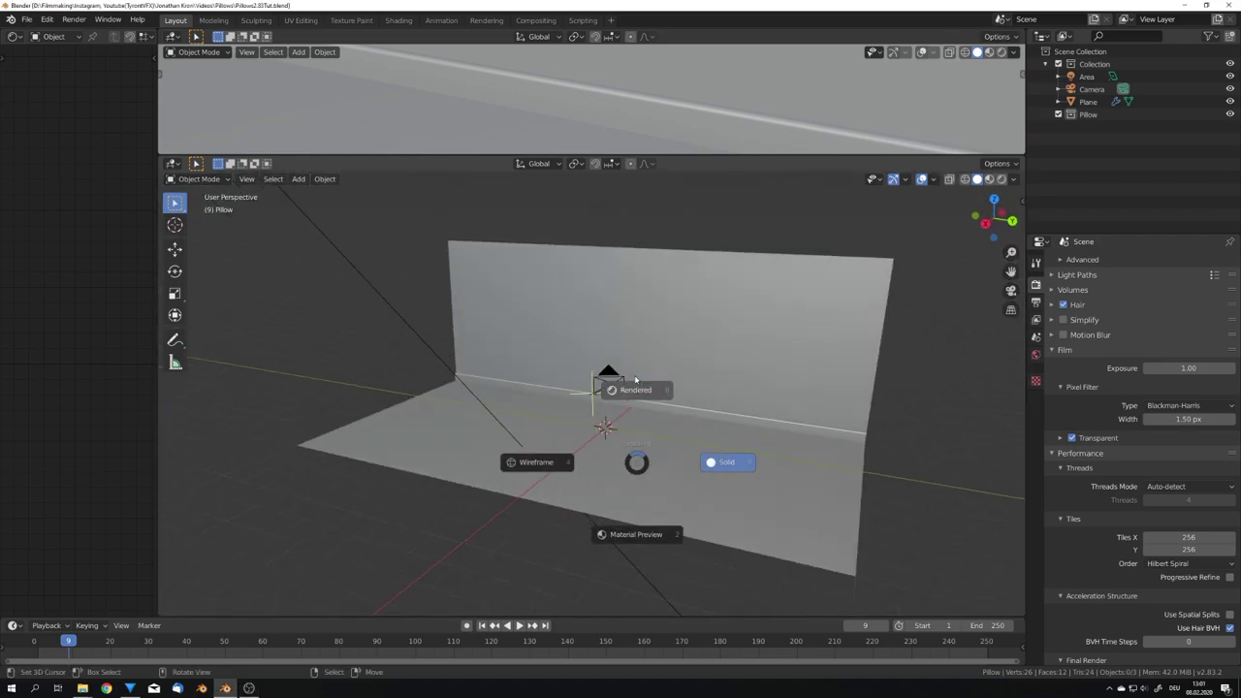
{"action": "left_click", "coordinate": [635, 380]}
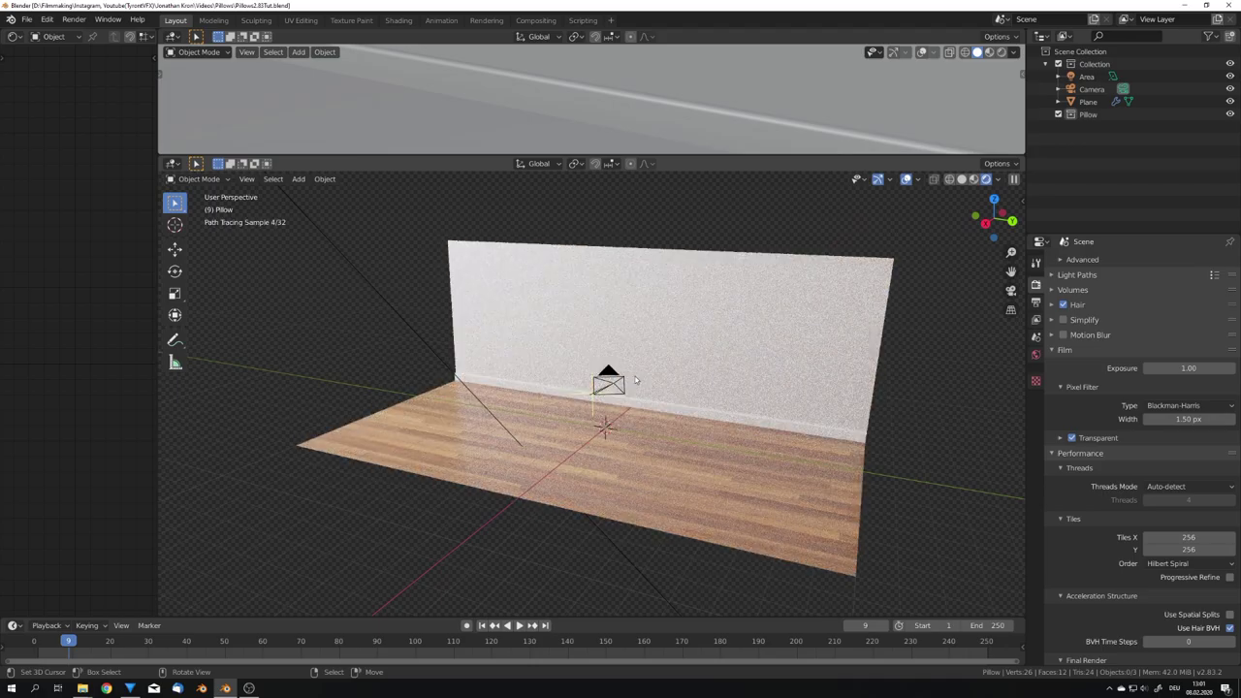
{"action": "mouse_move", "coordinate": [567, 425]}
{"action": "middle_mouse_down"}
{"action": "mouse_move", "coordinate": [611, 473]}
{"action": "mouse_move", "coordinate": [564, 461]}
{"action": "mouse_move", "coordinate": [594, 456]}
{"action": "mouse_move", "coordinate": [620, 399]}
{"action": "mouse_move", "coordinate": [568, 428]}
{"action": "middle_mouse_up"}
{"action": "scroll", "coordinate": [606, 407], "scroll_direction": "up", "scroll_amount": 2}
{"action": "key", "text": "shift+z"}
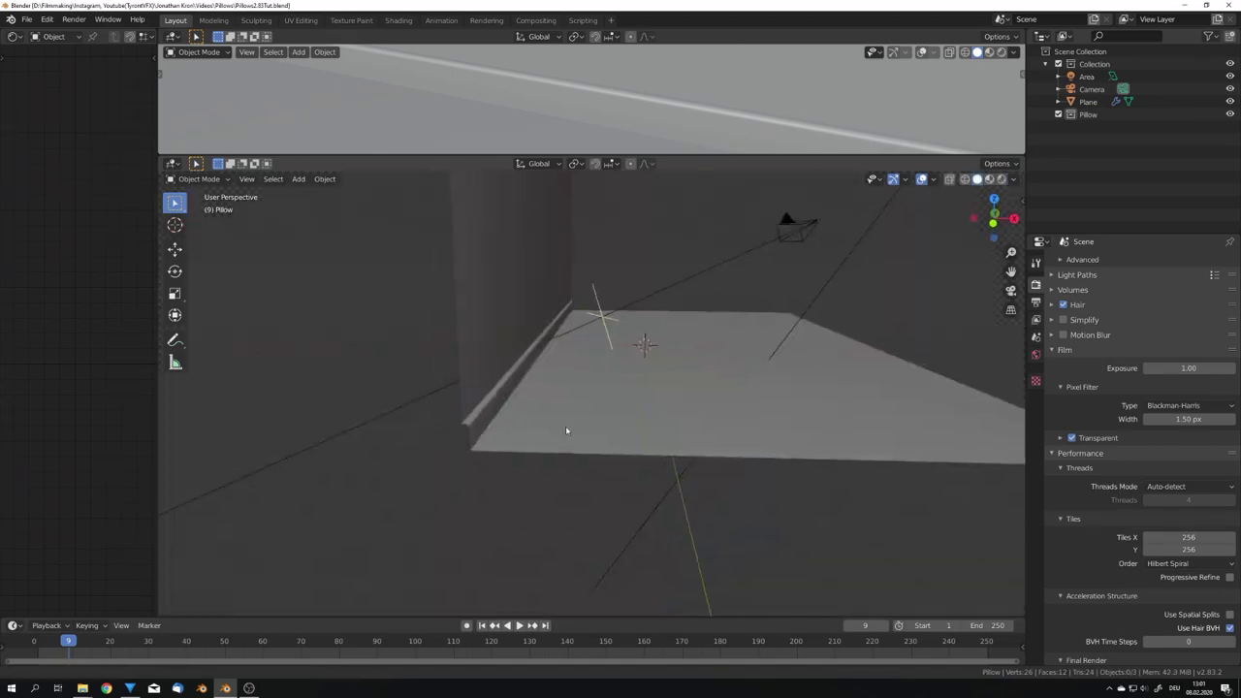
Examine the baseboard profile of the wall and floor plane up close and check the scene from the camera view.
{"action": "scroll", "coordinate": [533, 449], "scroll_direction": "up", "scroll_amount": 4}
{"action": "middle_click_drag", "start_coordinate": [498, 468], "coordinate": [530, 424]}
{"action": "left_click", "coordinate": [553, 415]}
{"action": "key", "text": "z"}
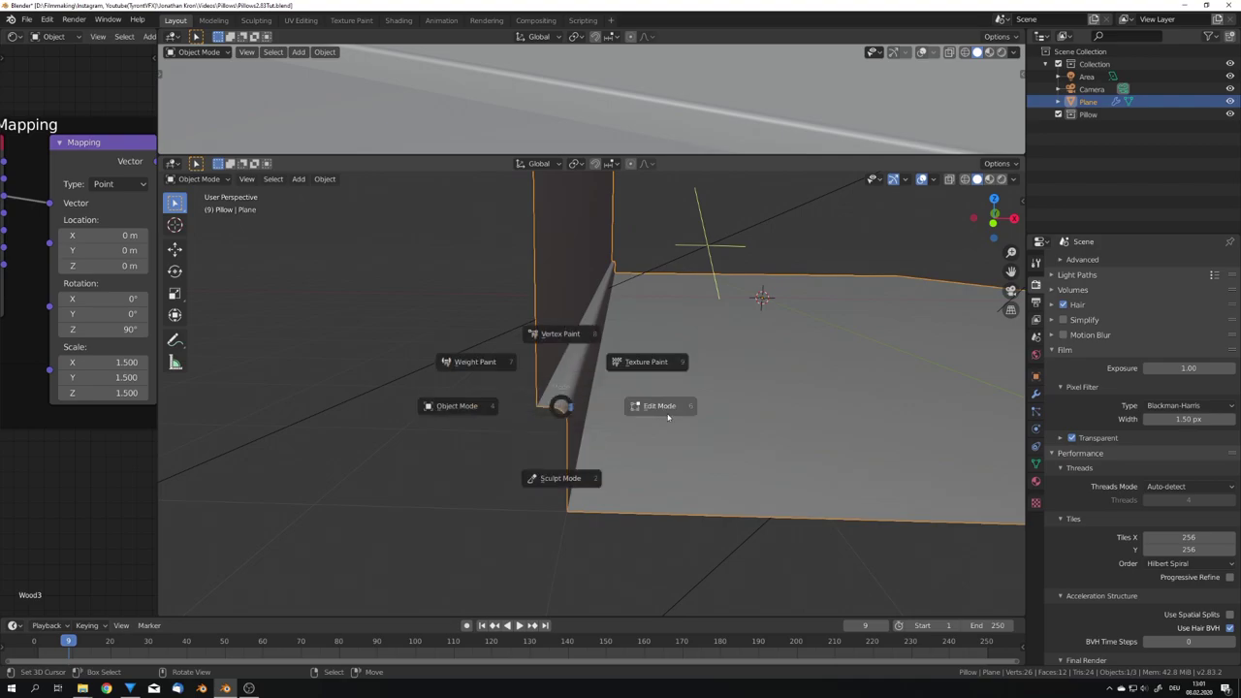
{"action": "key", "text": "KP_0"}
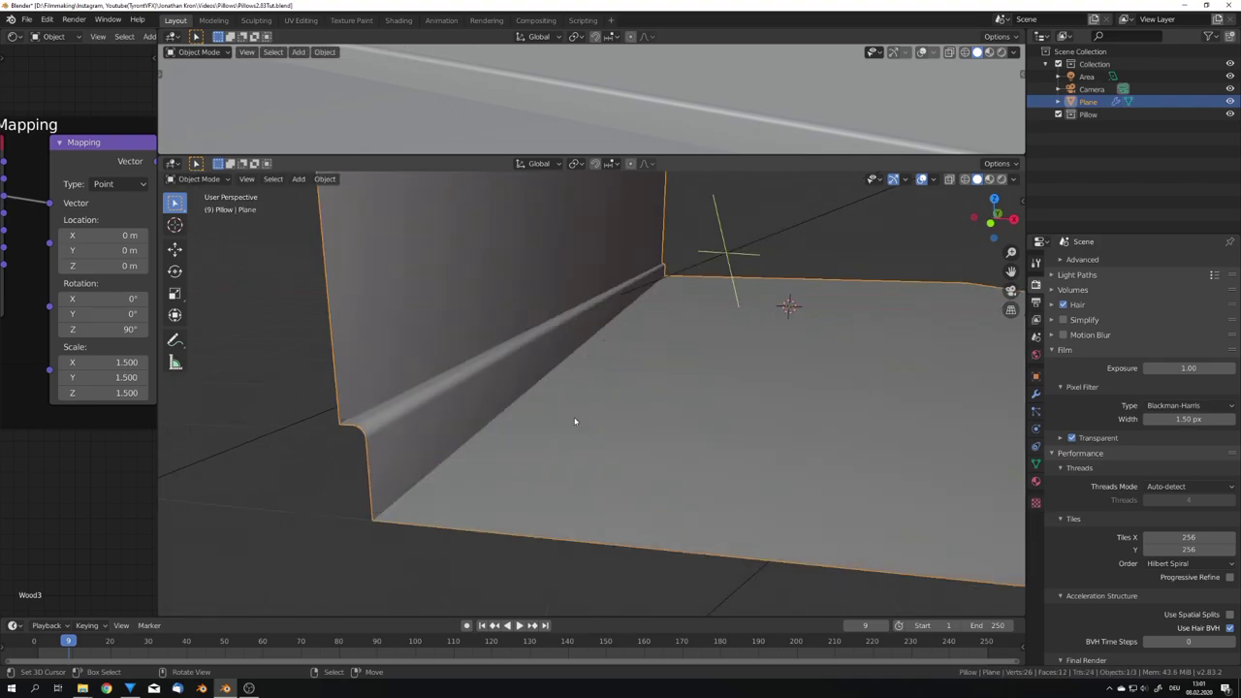
{"action": "middle_click_drag", "start_coordinate": [575, 401], "coordinate": [767, 433]}
{"action": "key", "text": "KP_0"}
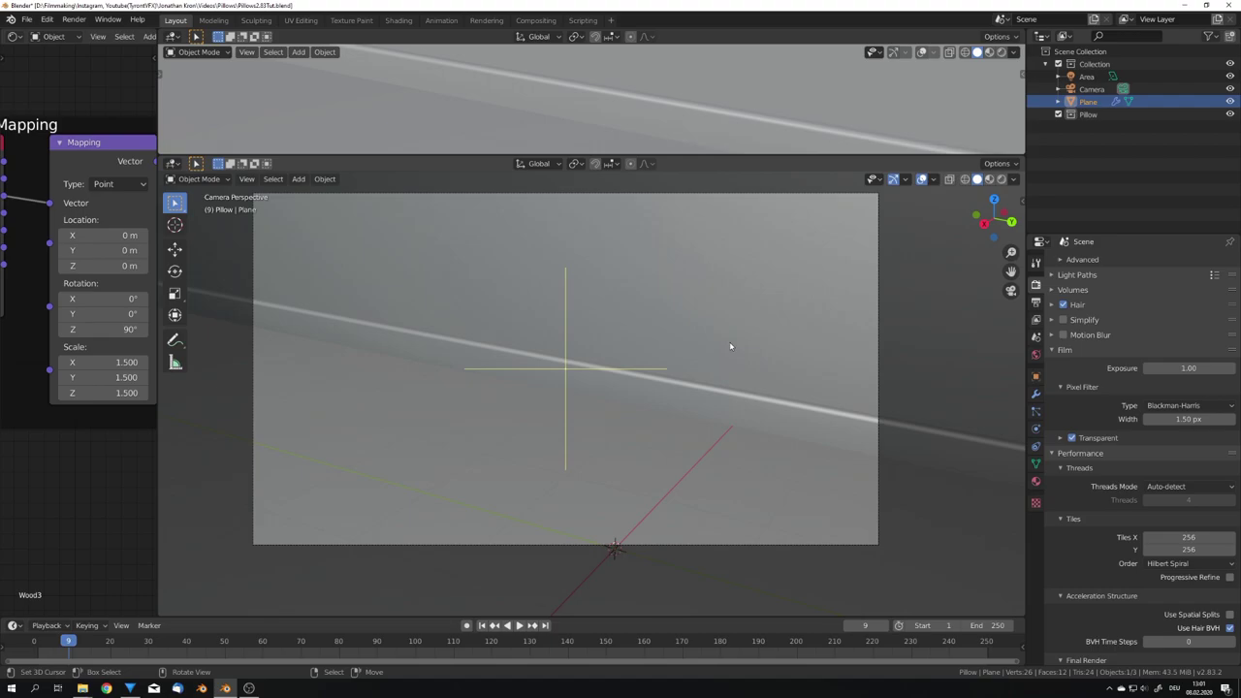
{"action": "middle_click_drag", "start_coordinate": [730, 346], "coordinate": [652, 408]}
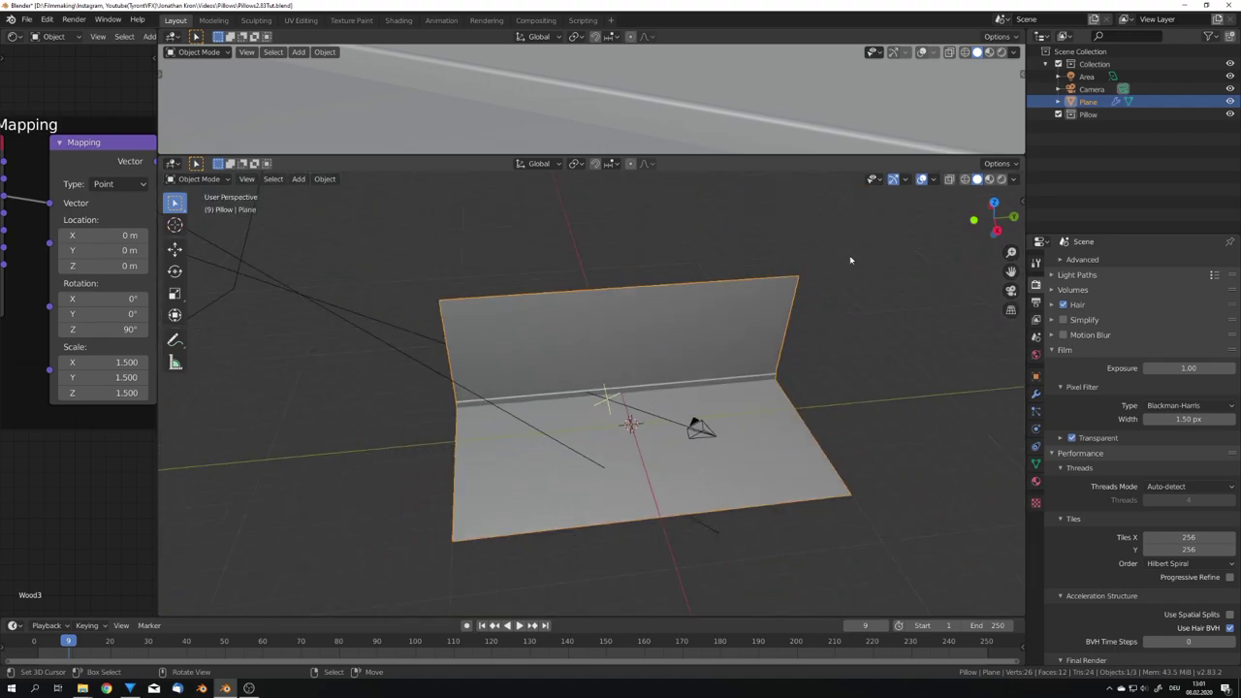
Add a cube mesh to the Pillow collection.
{"action": "left_click", "coordinate": [1088, 115]}
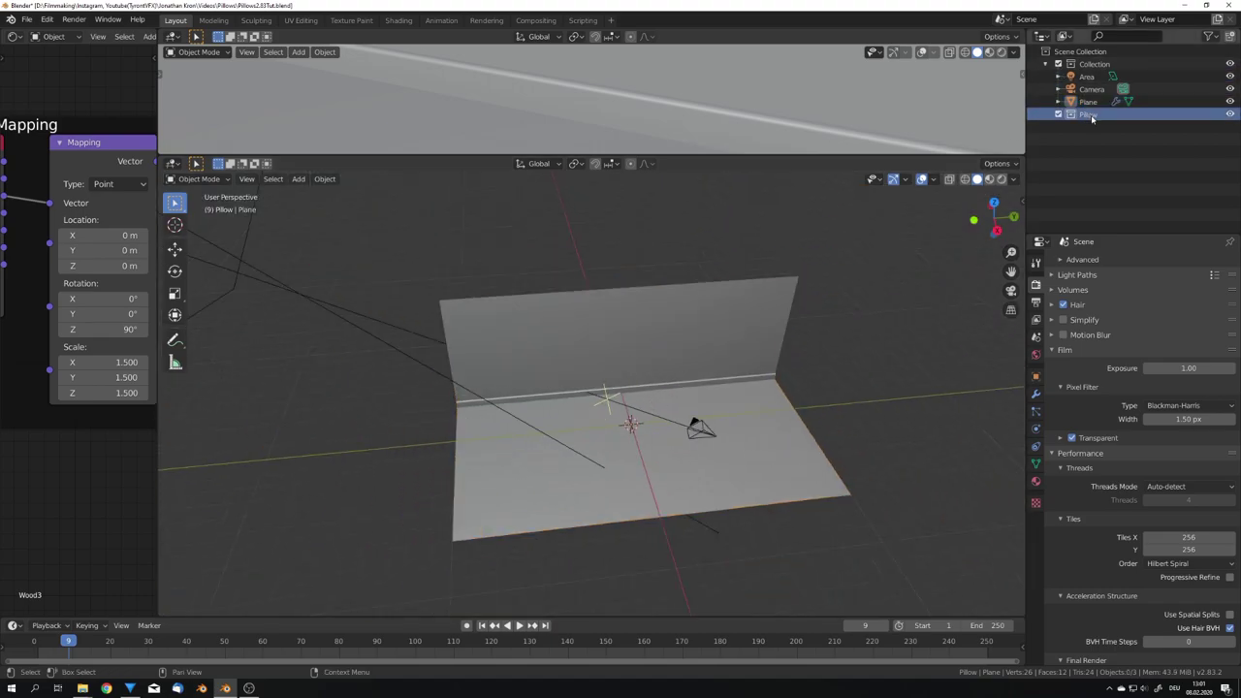
{"action": "middle_click_drag", "start_coordinate": [708, 417], "coordinate": [684, 374]}
{"action": "key", "text": "shift+a"}
{"action": "mouse_move", "coordinate": [691, 369]}
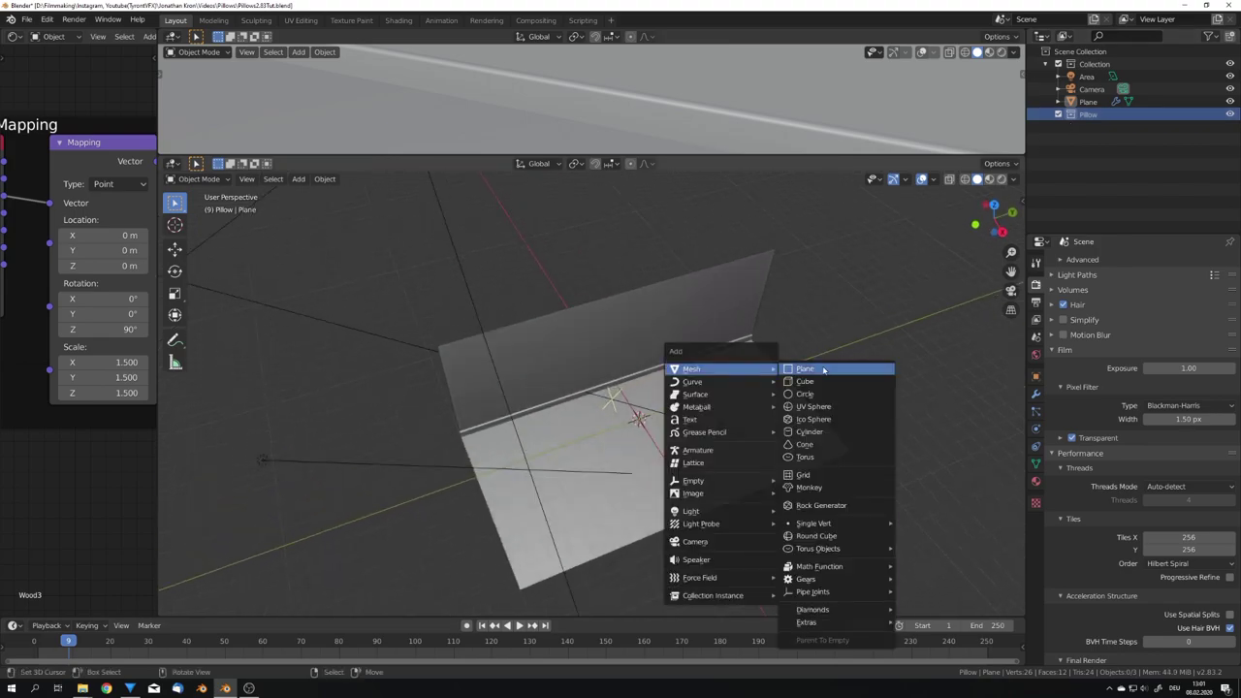
{"action": "left_click", "coordinate": [817, 383]}
{"action": "middle_click_drag", "start_coordinate": [814, 390], "coordinate": [796, 272]}
{"action": "scroll", "coordinate": [796, 271], "scroll_direction": "up", "scroll_amount": 4}
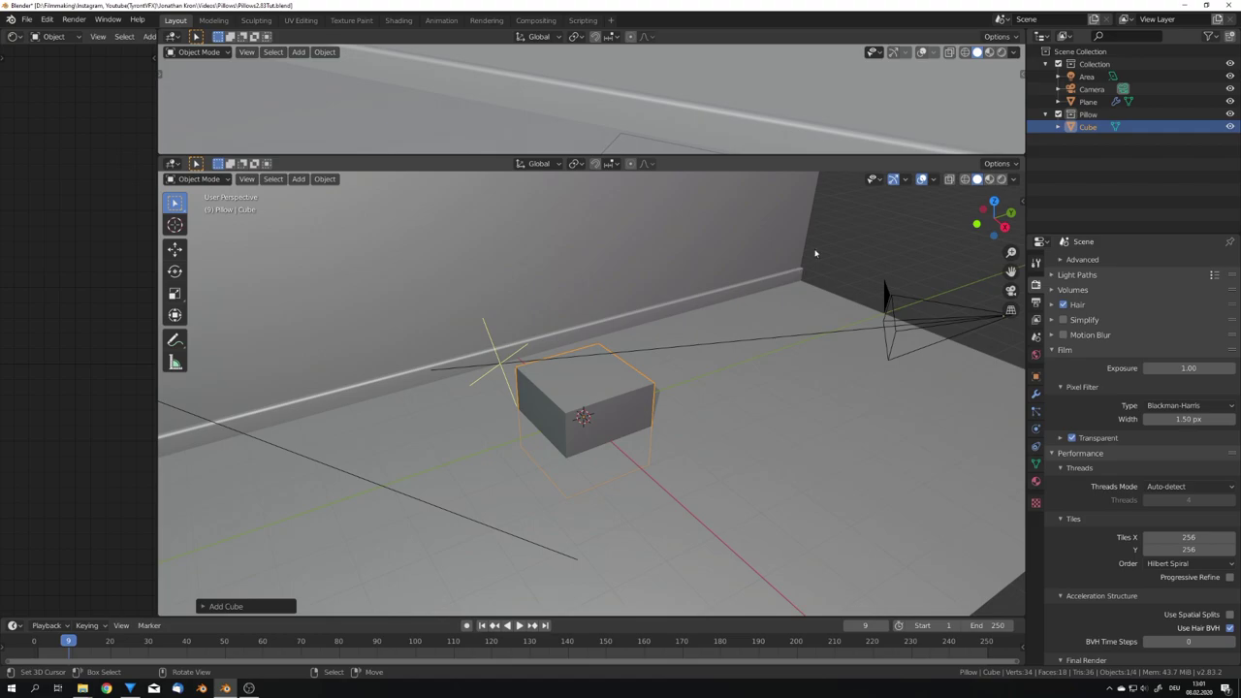
Exclude the collection holding the room, light and camera from the view layer and enlarge the main 3D viewport.
{"action": "left_click", "coordinate": [1059, 64]}
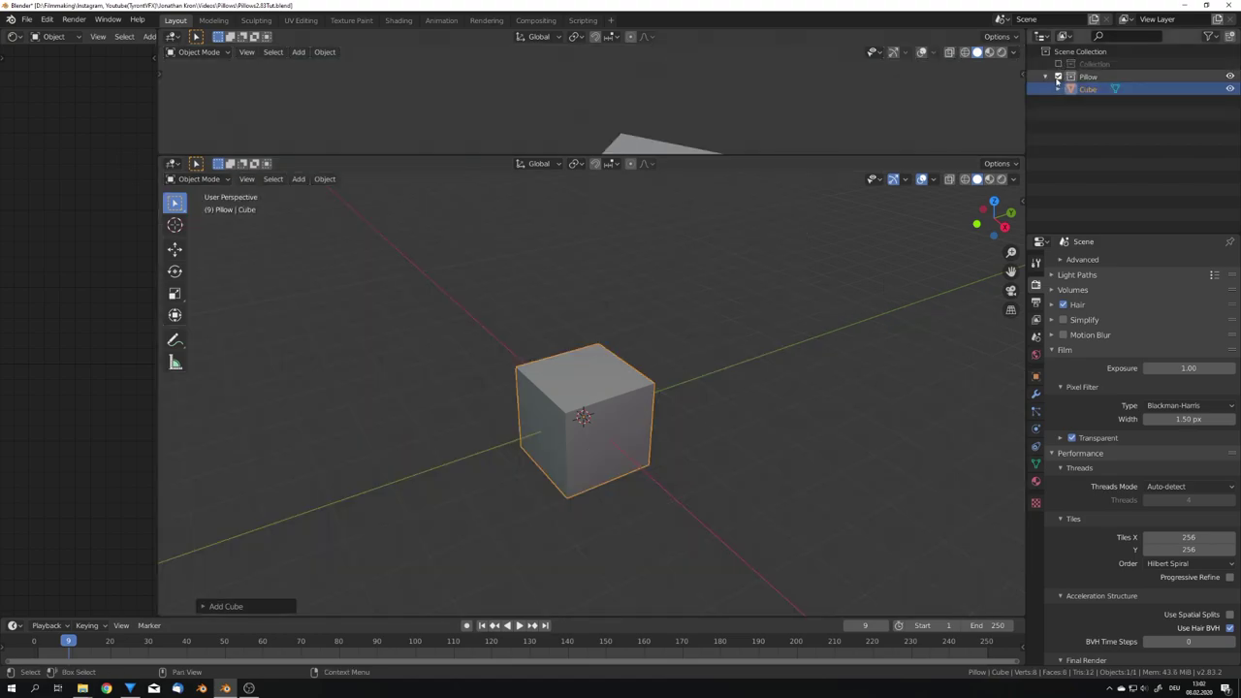
{"action": "middle_click_drag", "start_coordinate": [816, 299], "coordinate": [751, 324]}
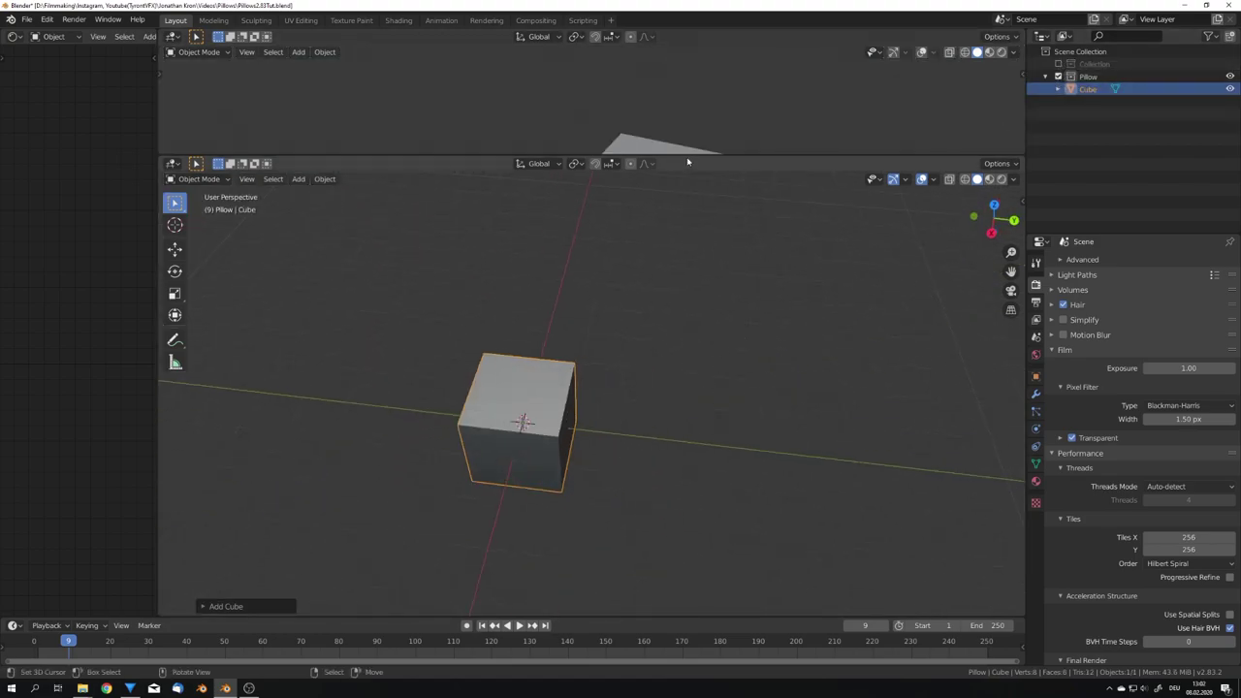
{"action": "left_click_drag", "start_coordinate": [686, 155], "coordinate": [686, 105]}
{"action": "scroll", "coordinate": [679, 304], "scroll_direction": "up", "scroll_amount": 5}
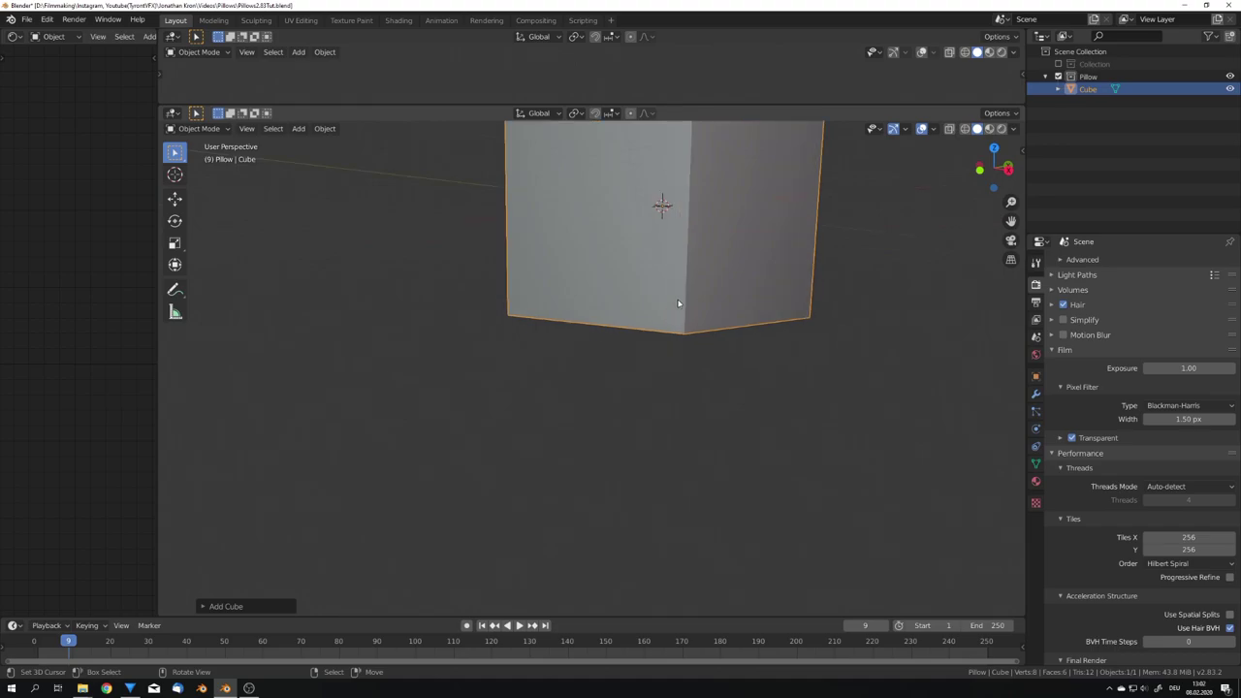
Duplicate the cube and place the copy beside the original along the Y axis.
{"action": "middle_click_drag", "start_coordinate": [679, 305], "coordinate": [601, 452]}
{"action": "key", "text": "shift+space"}
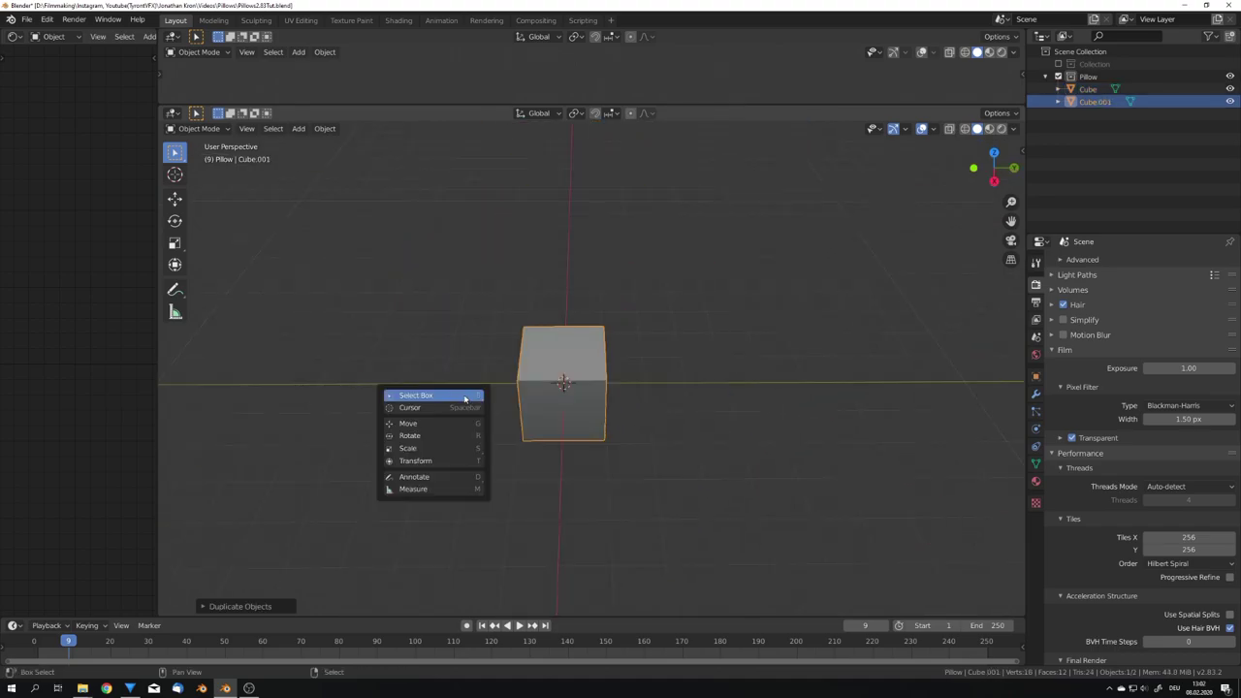
{"action": "left_click", "coordinate": [430, 425]}
{"action": "left_click_drag", "start_coordinate": [613, 388], "coordinate": [802, 388]}
{"action": "middle_click_drag", "start_coordinate": [715, 431], "coordinate": [668, 408], "text": "shift"}
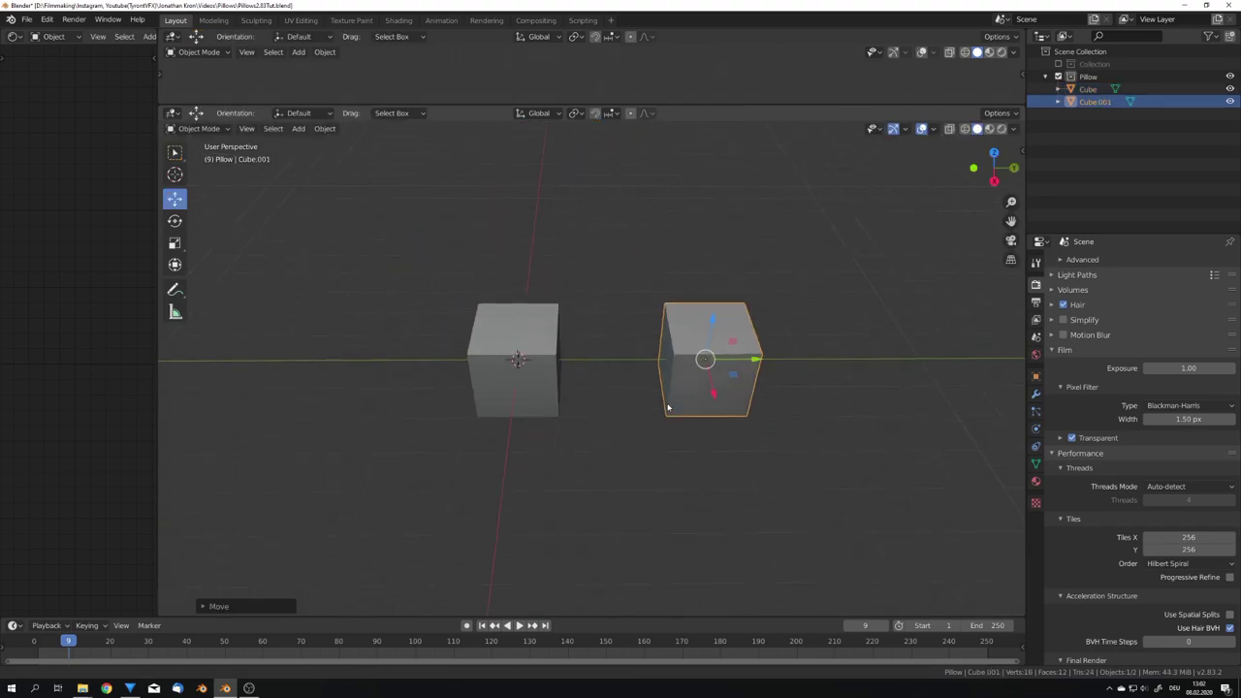
{"action": "left_click_drag", "start_coordinate": [759, 360], "coordinate": [730, 359]}
Flatten the original cube's mesh along Z in Edit Mode into a thin square slab.
{"action": "scroll", "coordinate": [579, 404], "scroll_direction": "up", "scroll_amount": 4}
{"action": "middle_click_drag", "start_coordinate": [551, 416], "coordinate": [698, 427], "text": "shift"}
{"action": "right_click", "coordinate": [570, 416]}
{"action": "key", "text": "Tab"}
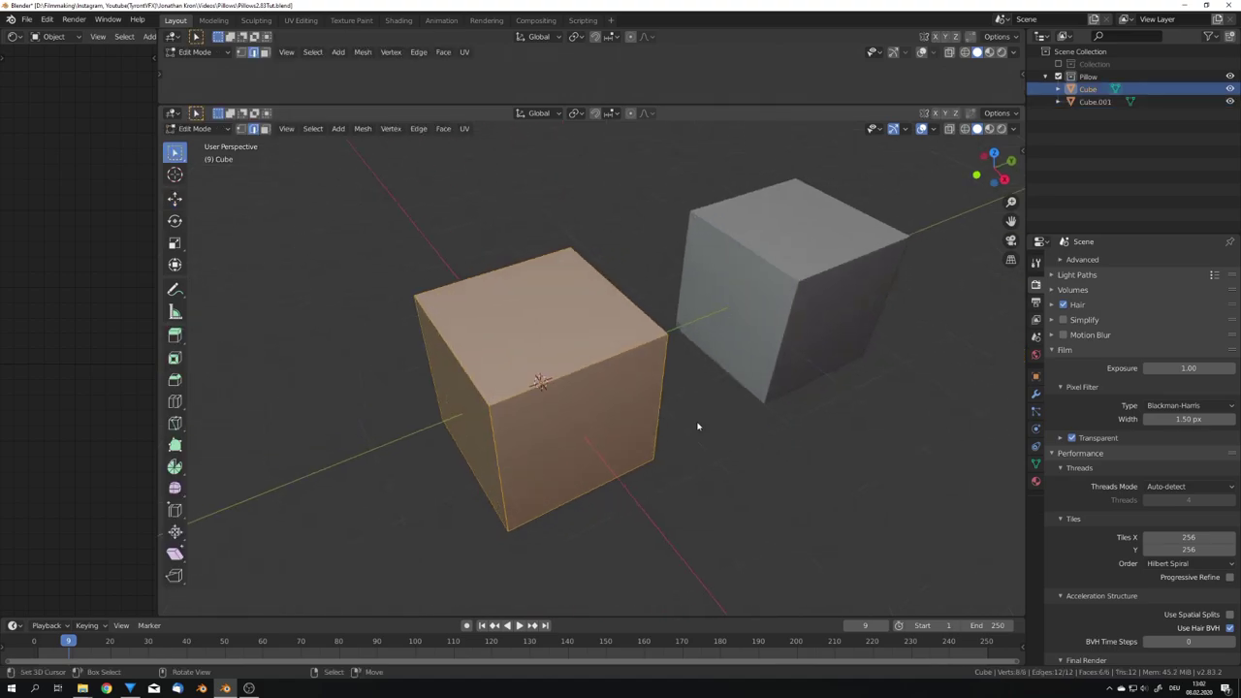
{"action": "key", "text": "s"}
{"action": "key", "text": "z"}
{"action": "left_click", "coordinate": [585, 380]}
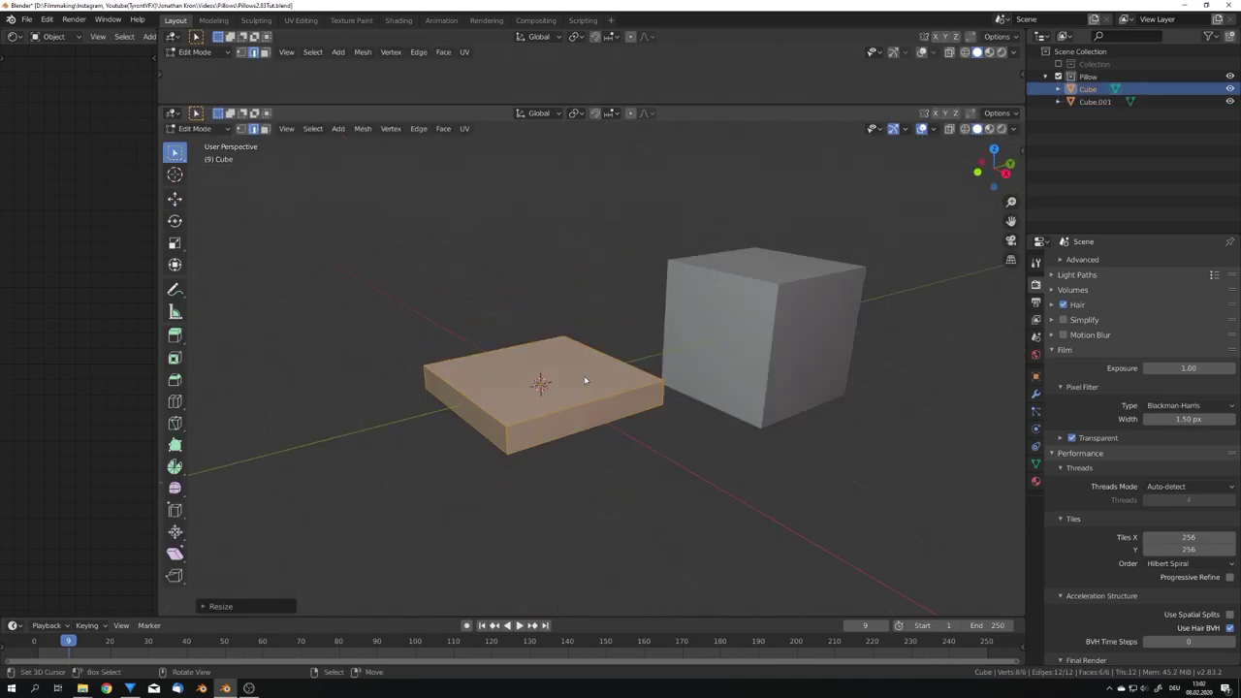
{"action": "scroll", "coordinate": [701, 424], "scroll_direction": "up", "scroll_amount": 3}
{"action": "key", "text": "s"}
{"action": "key", "text": "z"}
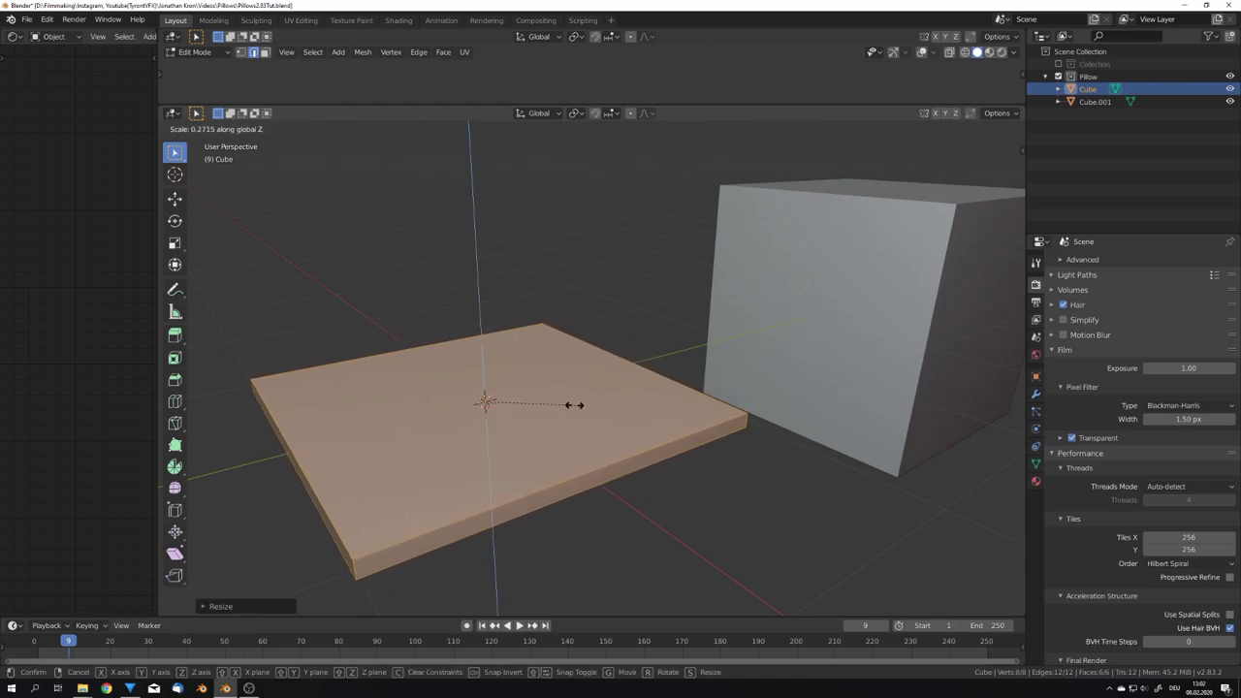
{"action": "left_click", "coordinate": [557, 404]}
Stretch the slab along Y into a rectangle and thin it further along Z.
{"action": "middle_click_drag", "start_coordinate": [572, 407], "coordinate": [647, 447]}
{"action": "key", "text": "s"}
{"action": "left_click", "coordinate": [715, 466]}
{"action": "key", "text": "s"}
{"action": "key", "text": "z"}
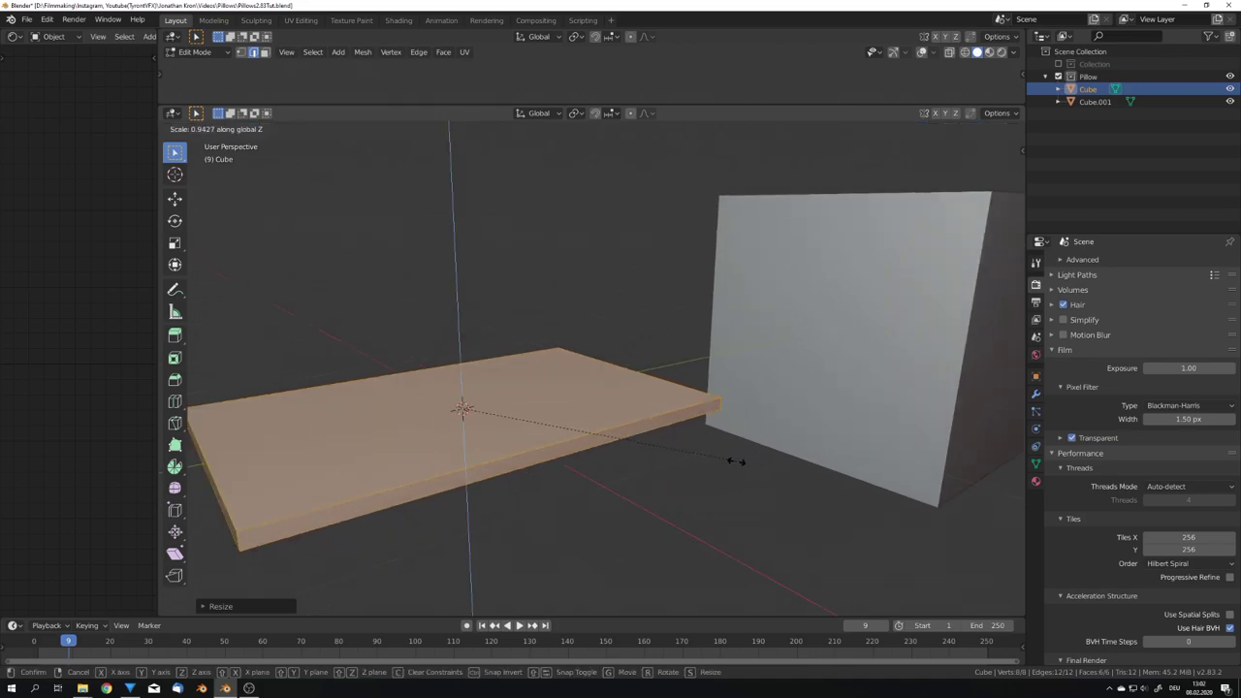
{"action": "left_click", "coordinate": [579, 442]}
{"action": "mouse_move", "coordinate": [570, 448]}
{"action": "middle_mouse_down", "text": "shift"}
{"action": "mouse_move", "coordinate": [626, 441]}
{"action": "mouse_move", "coordinate": [554, 450]}
{"action": "mouse_move", "coordinate": [609, 433]}
{"action": "mouse_move", "coordinate": [591, 451]}
{"action": "middle_mouse_up", "text": "shift"}
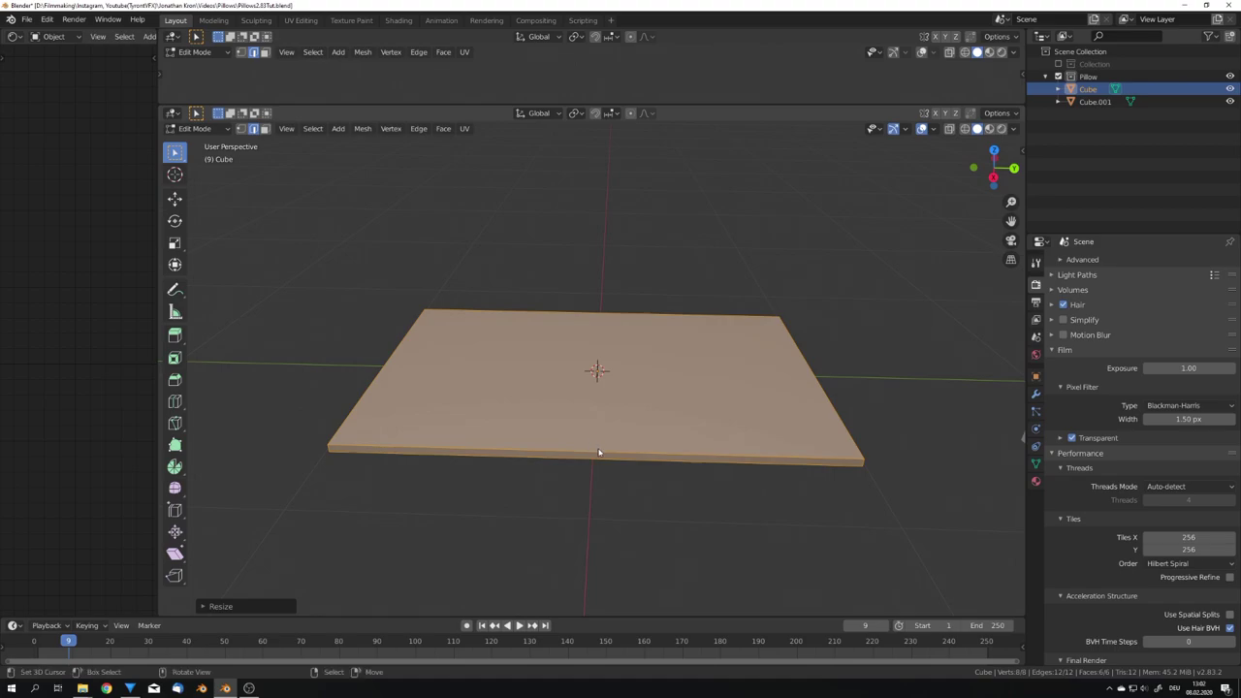
Add 50 evenly spaced, unslid loop cuts along the slab's long side.
{"action": "key", "text": "ctrl+r"}
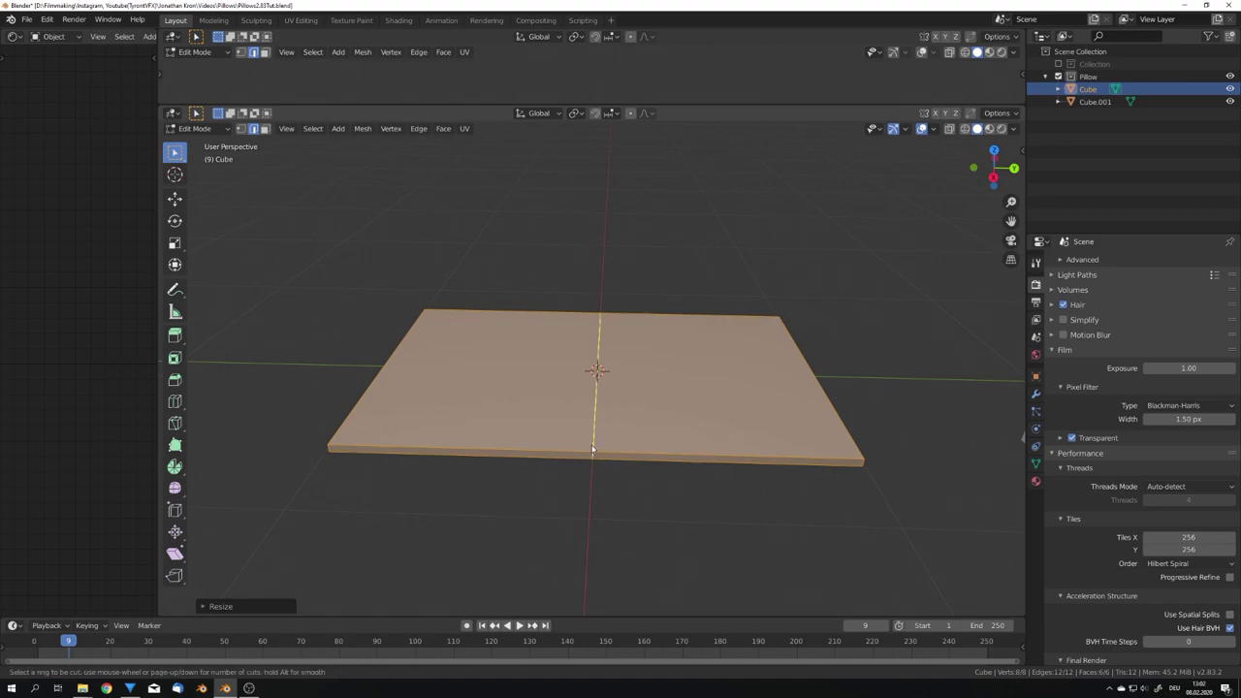
{"action": "left_click", "coordinate": [592, 449]}
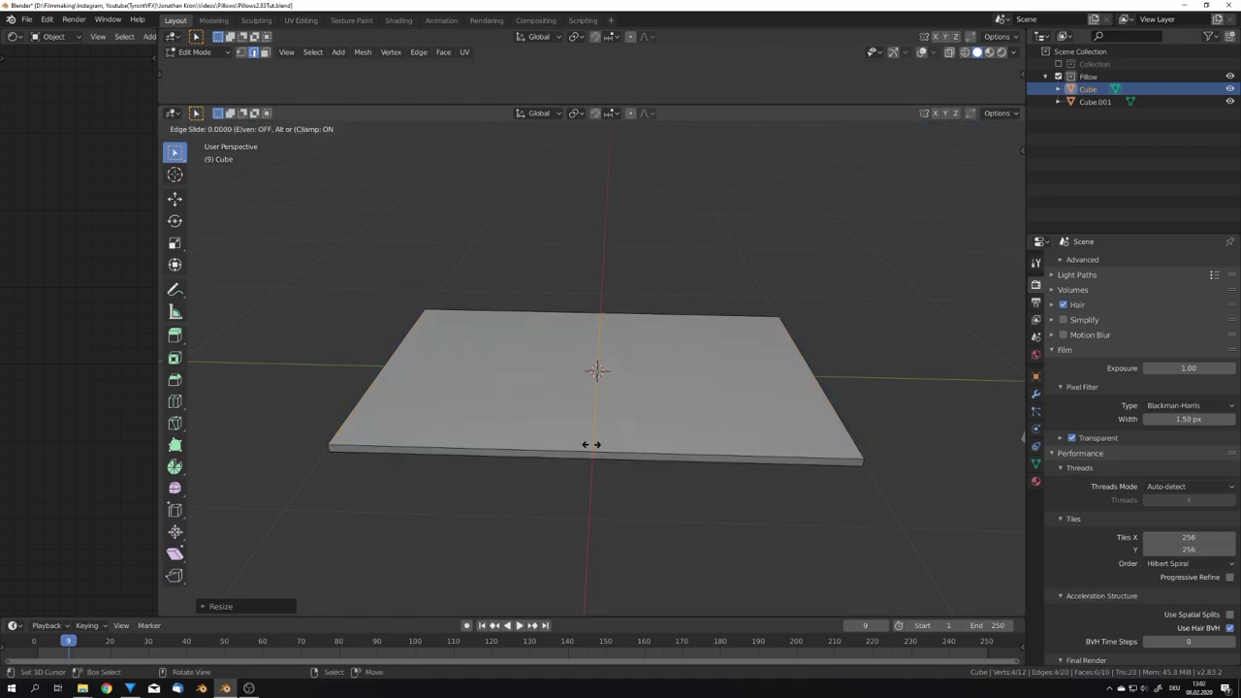
{"action": "right_click", "coordinate": [591, 444]}
{"action": "left_click", "coordinate": [257, 606]}
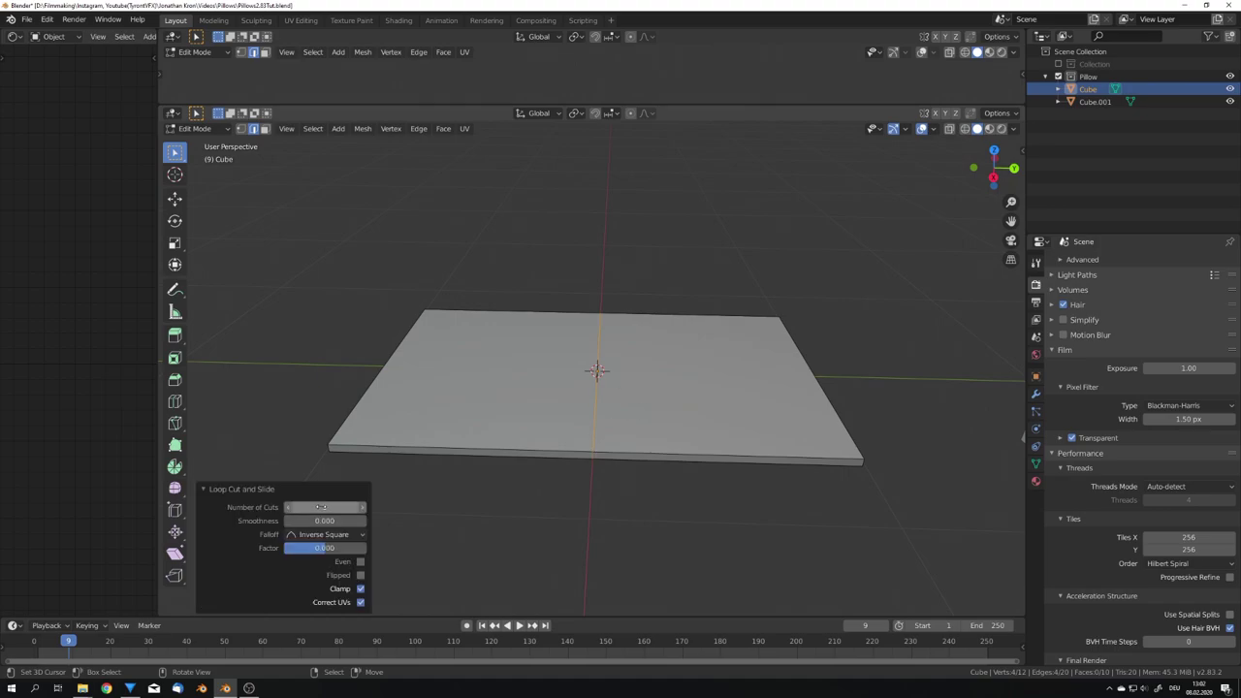
{"action": "left_click_drag", "start_coordinate": [321, 506], "coordinate": [388, 507]}
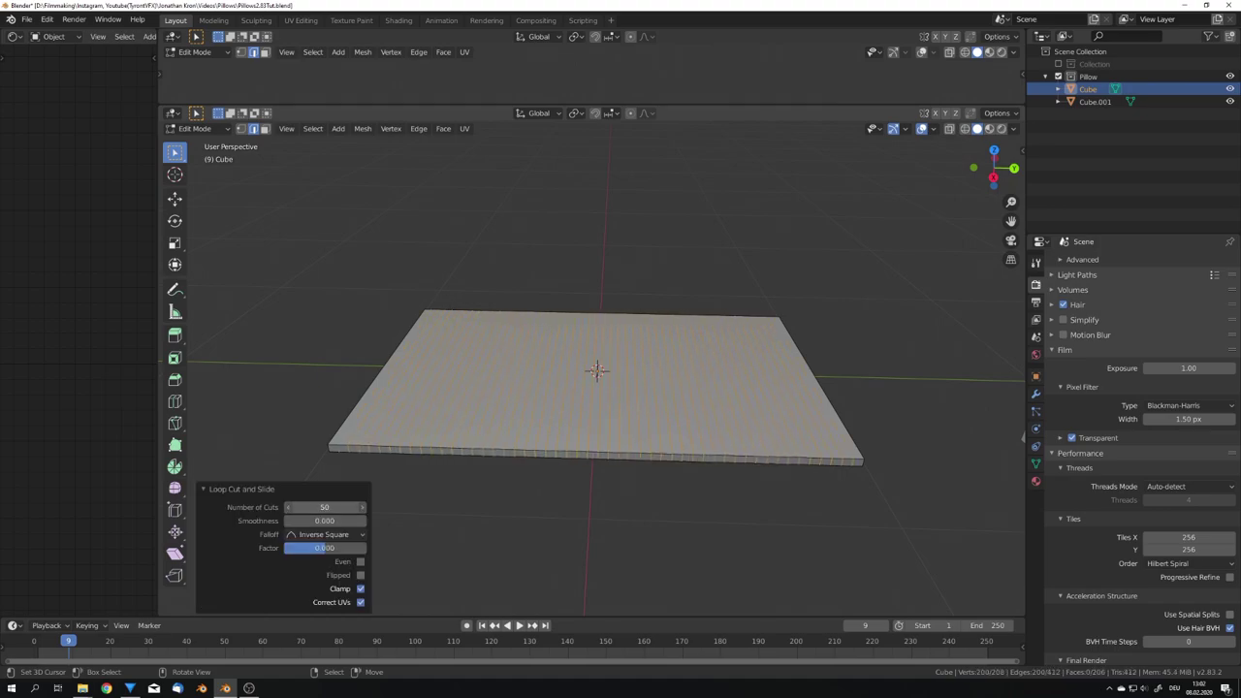
Add 50 centred loop cuts across the slab's short side, forming a dense grid.
{"action": "middle_click_drag", "start_coordinate": [378, 499], "coordinate": [534, 477]}
{"action": "key", "text": "ctrl+r"}
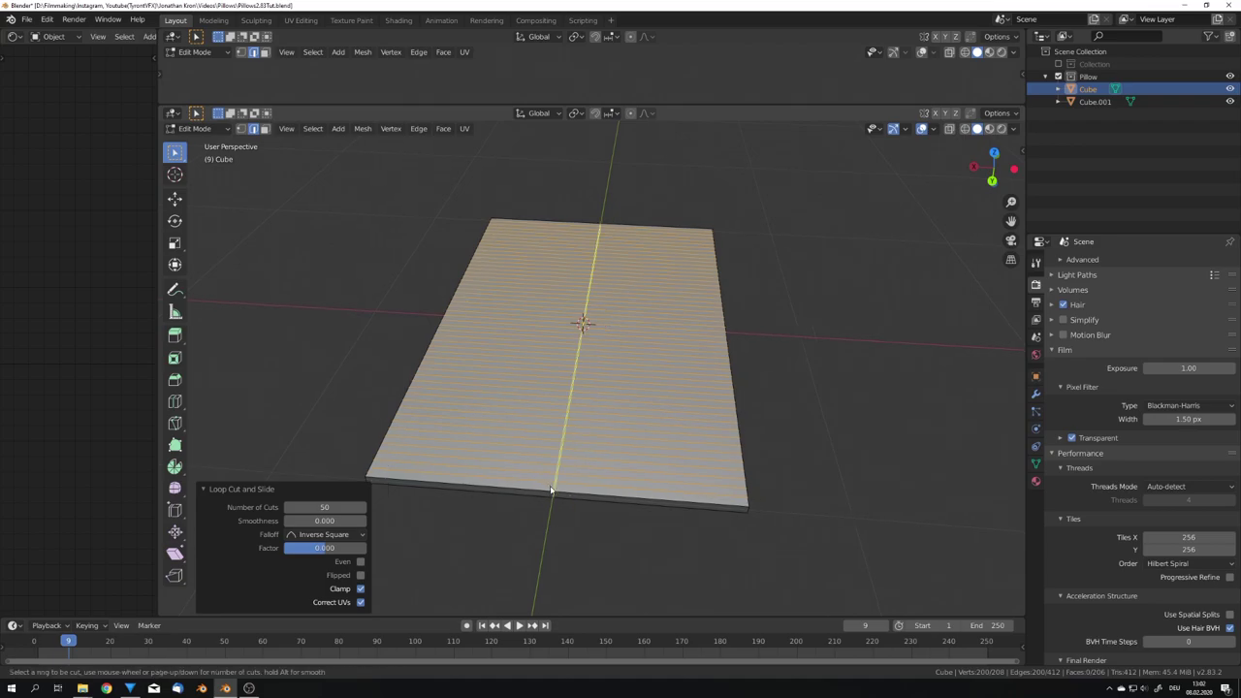
{"action": "left_click", "coordinate": [552, 490]}
{"action": "right_click", "coordinate": [552, 489]}
{"action": "left_click_drag", "start_coordinate": [328, 508], "coordinate": [367, 508]}
{"action": "left_click", "coordinate": [322, 506]}
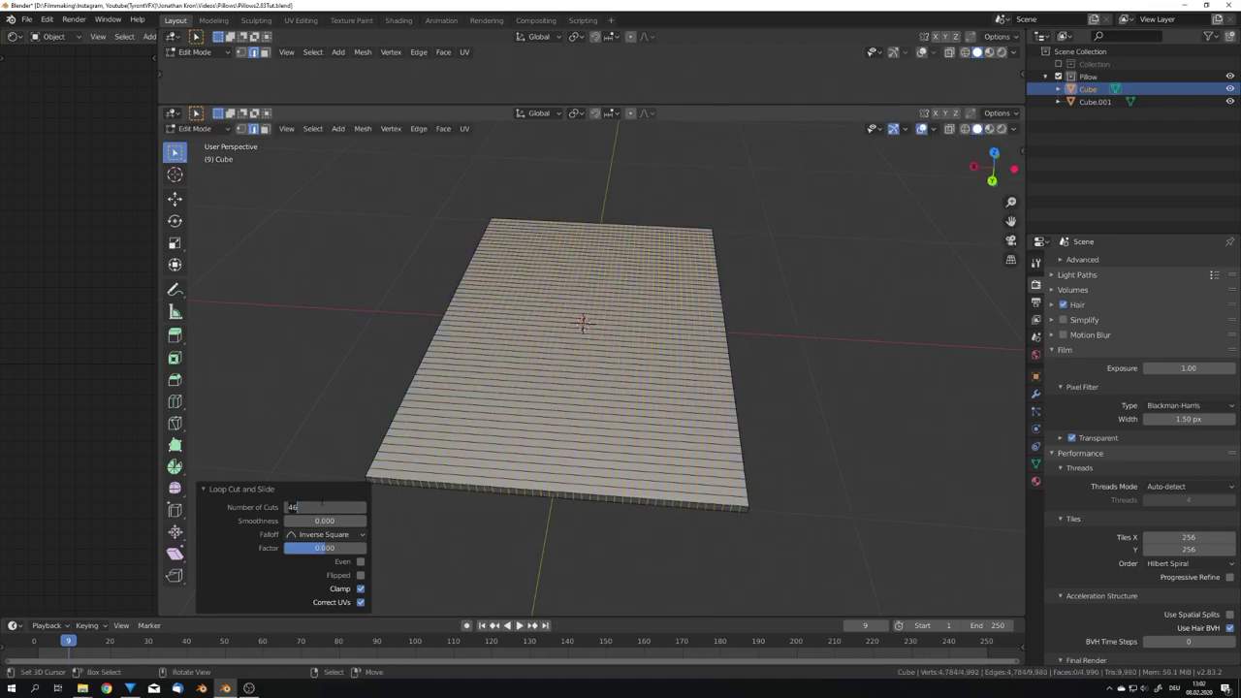
{"action": "type", "text": "50"}
{"action": "key", "text": "Return"}
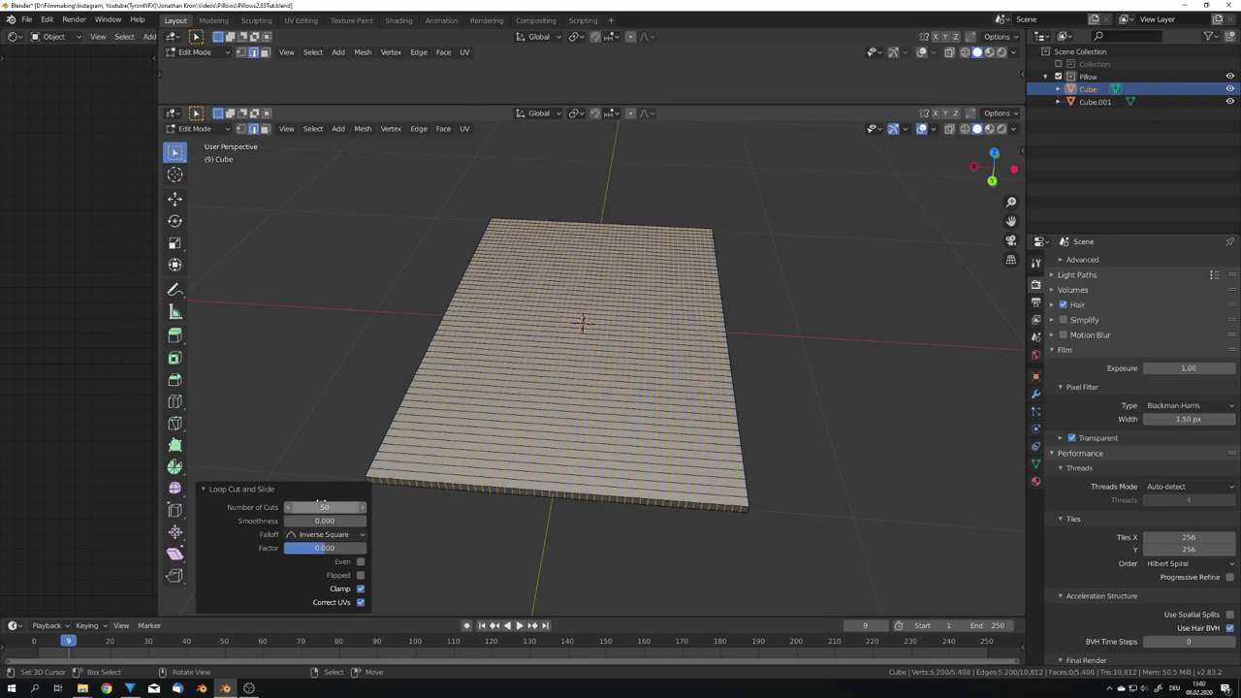
Add one centred loop cut around the slab's thin side faces.
{"action": "middle_click_drag", "start_coordinate": [605, 489], "coordinate": [604, 428]}
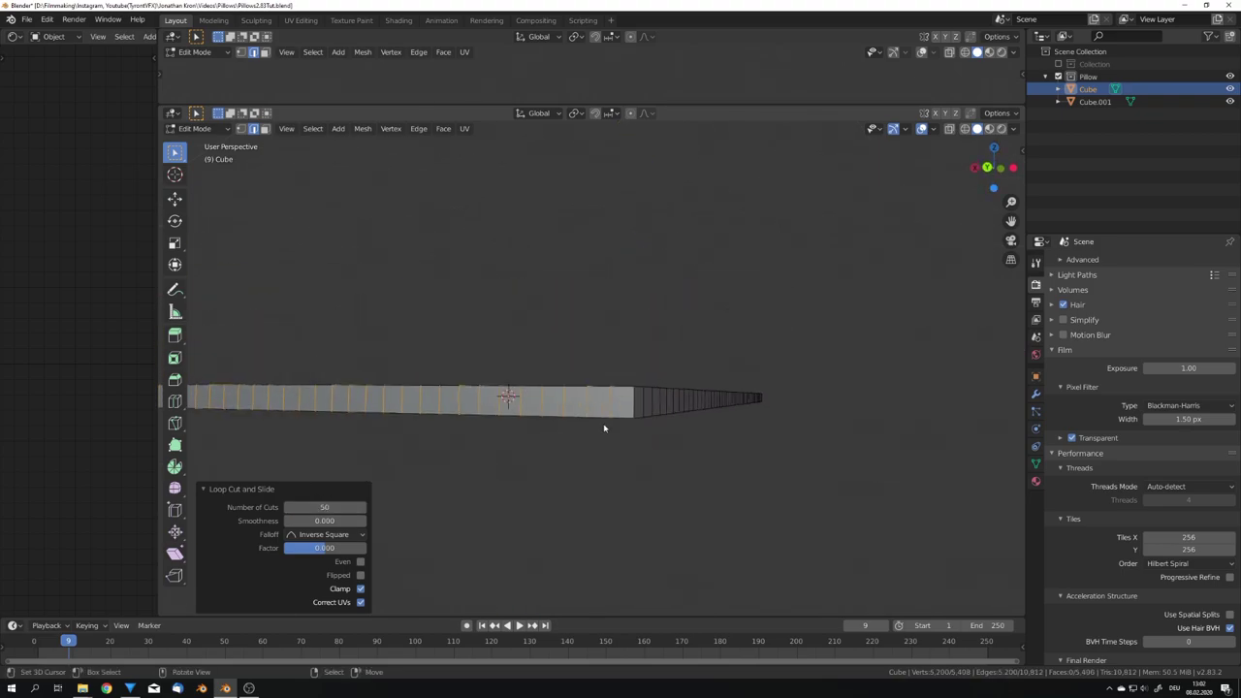
{"action": "key", "text": "ctrl+r"}
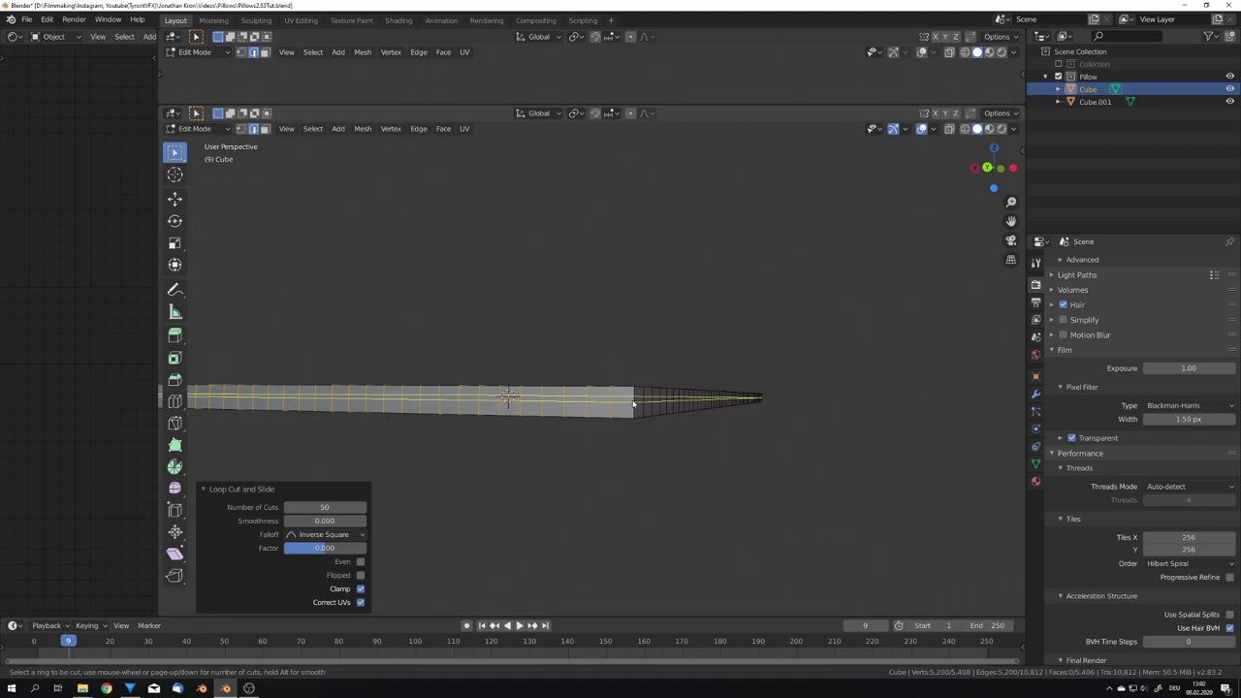
{"action": "left_click", "coordinate": [633, 403]}
{"action": "right_click", "coordinate": [632, 411]}
{"action": "middle_click_drag", "start_coordinate": [628, 427], "coordinate": [609, 458]}
{"action": "scroll", "coordinate": [627, 438], "scroll_direction": "up", "scroll_amount": 4}
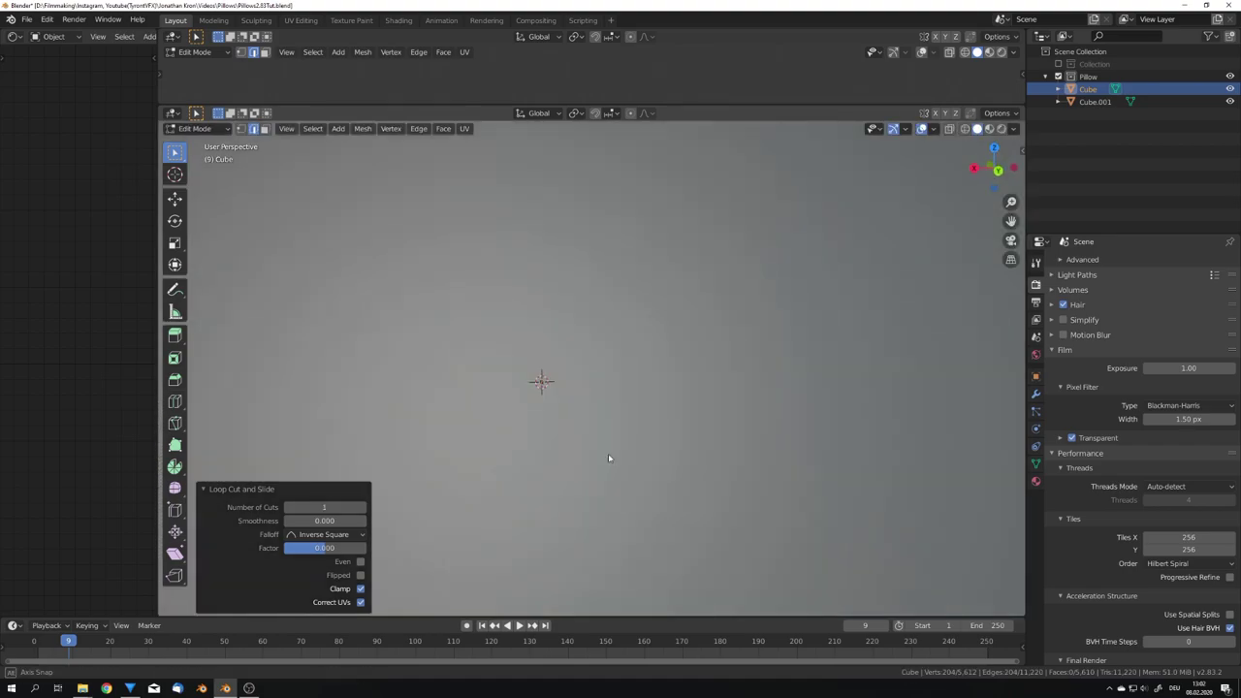
{"action": "scroll", "coordinate": [601, 457], "scroll_direction": "down", "scroll_amount": 5}
Return the slab to Object Mode and enable Cloth physics on it, without Collision.
{"action": "key", "text": "ctrl+Tab"}
{"action": "left_click", "coordinate": [487, 450]}
{"action": "middle_click_drag", "start_coordinate": [487, 450], "coordinate": [618, 455]}
{"action": "scroll", "coordinate": [619, 455], "scroll_direction": "down", "scroll_amount": 3}
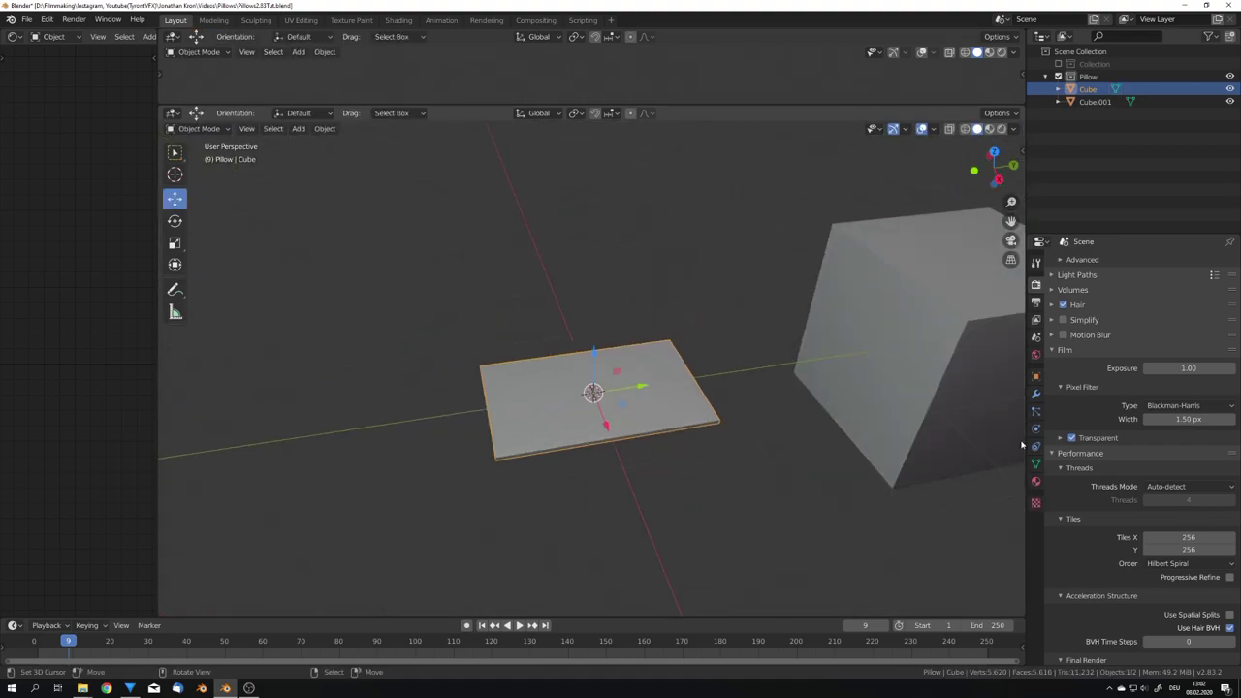
{"action": "left_click", "coordinate": [1036, 429]}
{"action": "left_click", "coordinate": [1092, 292]}
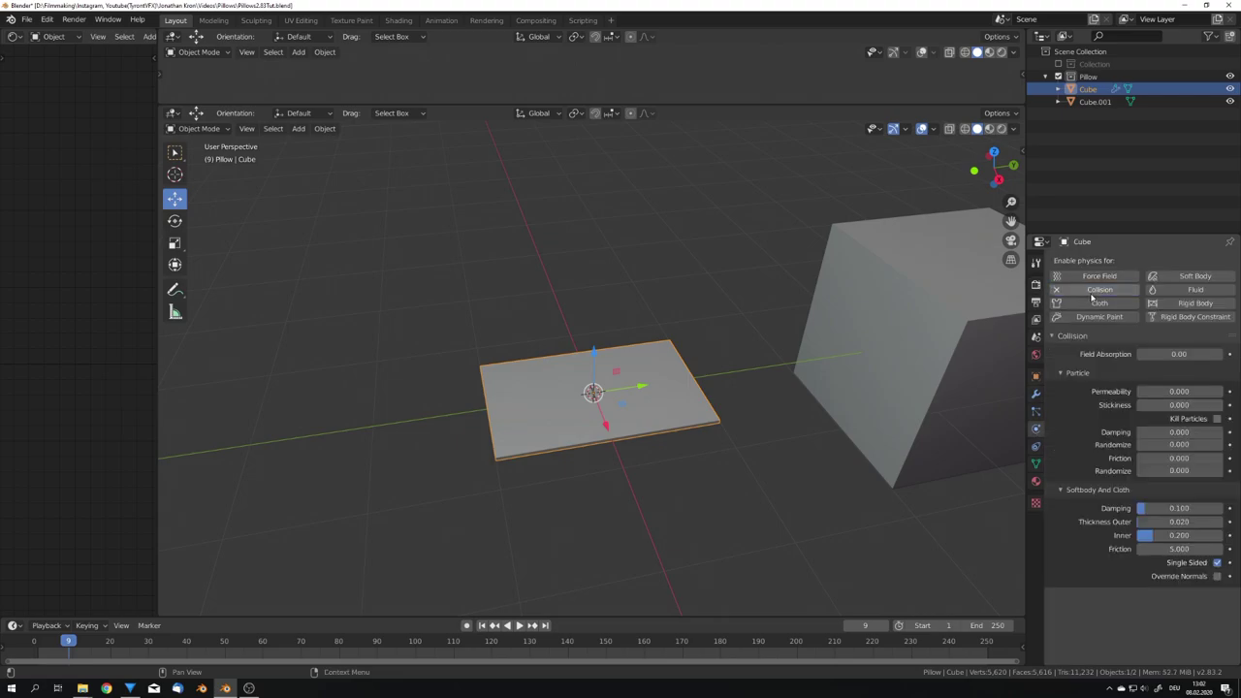
{"action": "left_click", "coordinate": [1099, 303]}
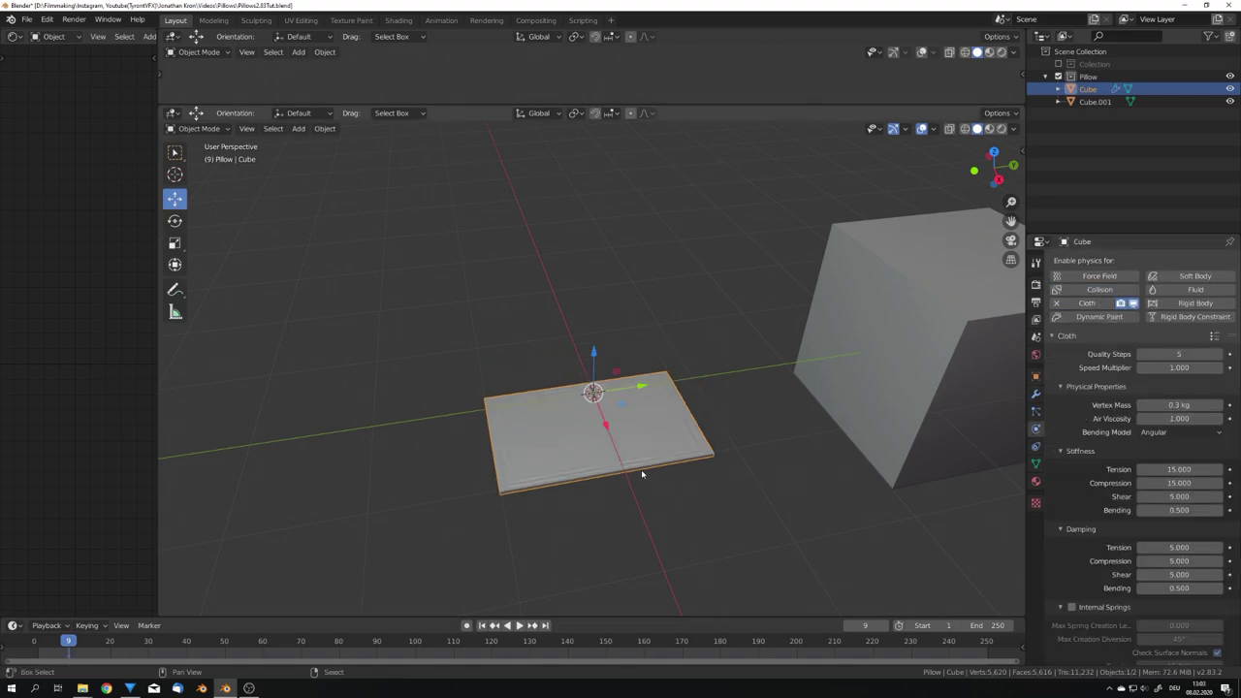
Go back to frame 1 and set the cloth's Gravity field weight to 0.
{"action": "key", "text": "shift+Left"}
{"action": "scroll", "coordinate": [1127, 494], "scroll_direction": "down", "scroll_amount": 10}
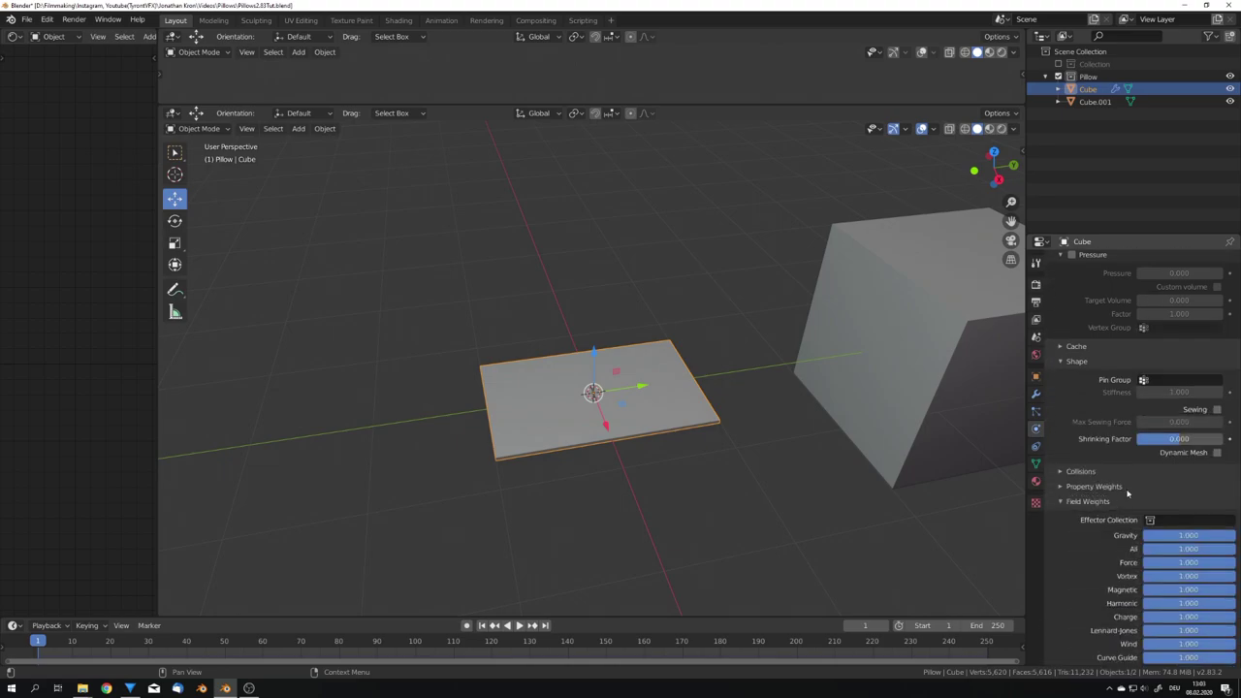
{"action": "key", "text": "BackSpace"}
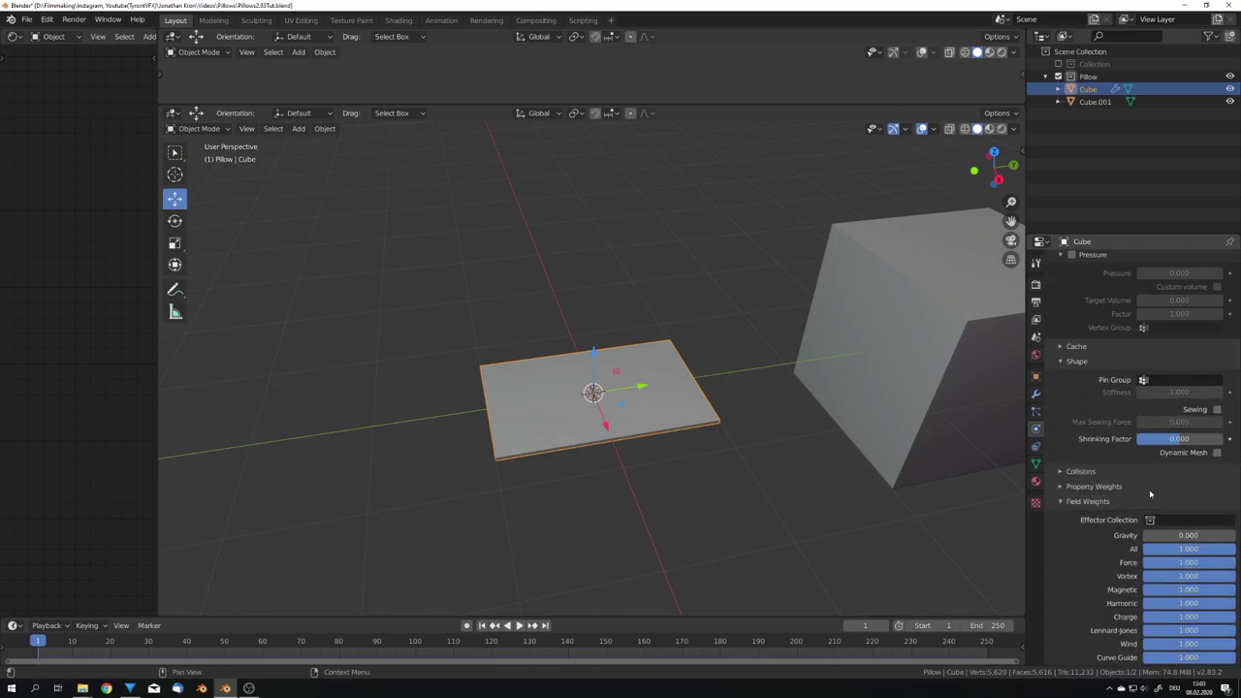
Enable Pressure with a pressure value for the slab's cloth and set its Quality Steps to 8.
{"action": "left_click", "coordinate": [1080, 472]}
{"action": "scroll", "coordinate": [1089, 488], "scroll_direction": "down", "scroll_amount": 3}
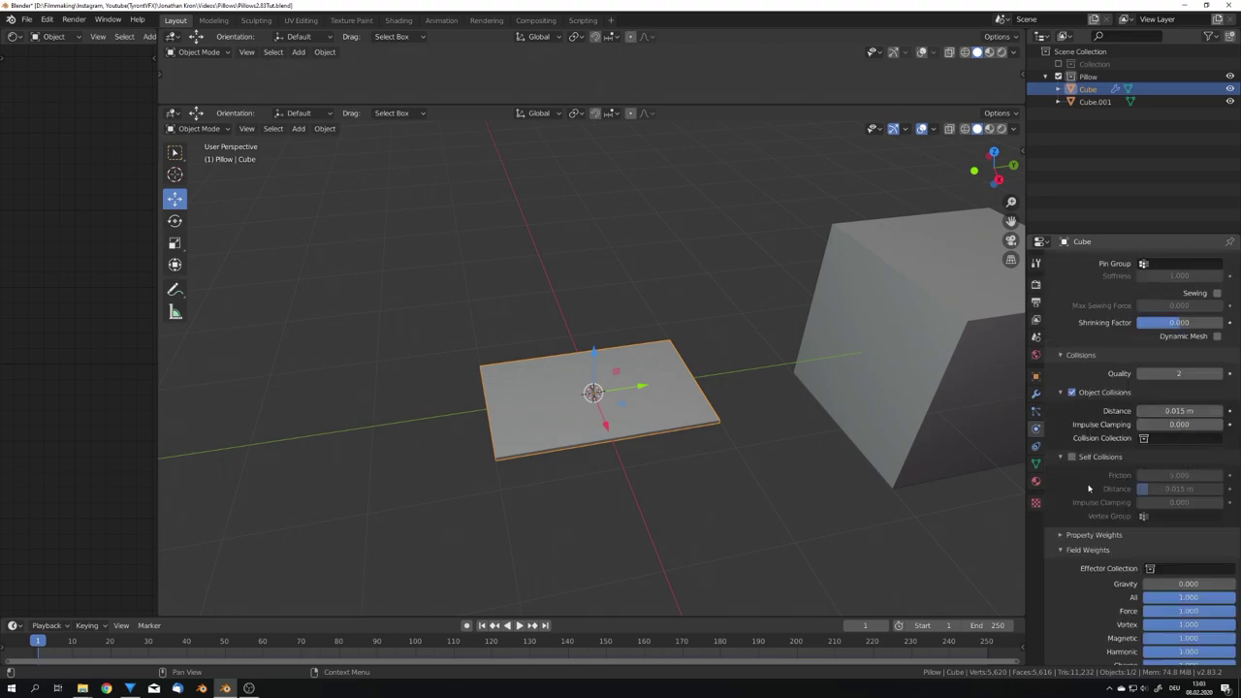
{"action": "scroll", "coordinate": [1102, 495], "scroll_direction": "up", "scroll_amount": 4}
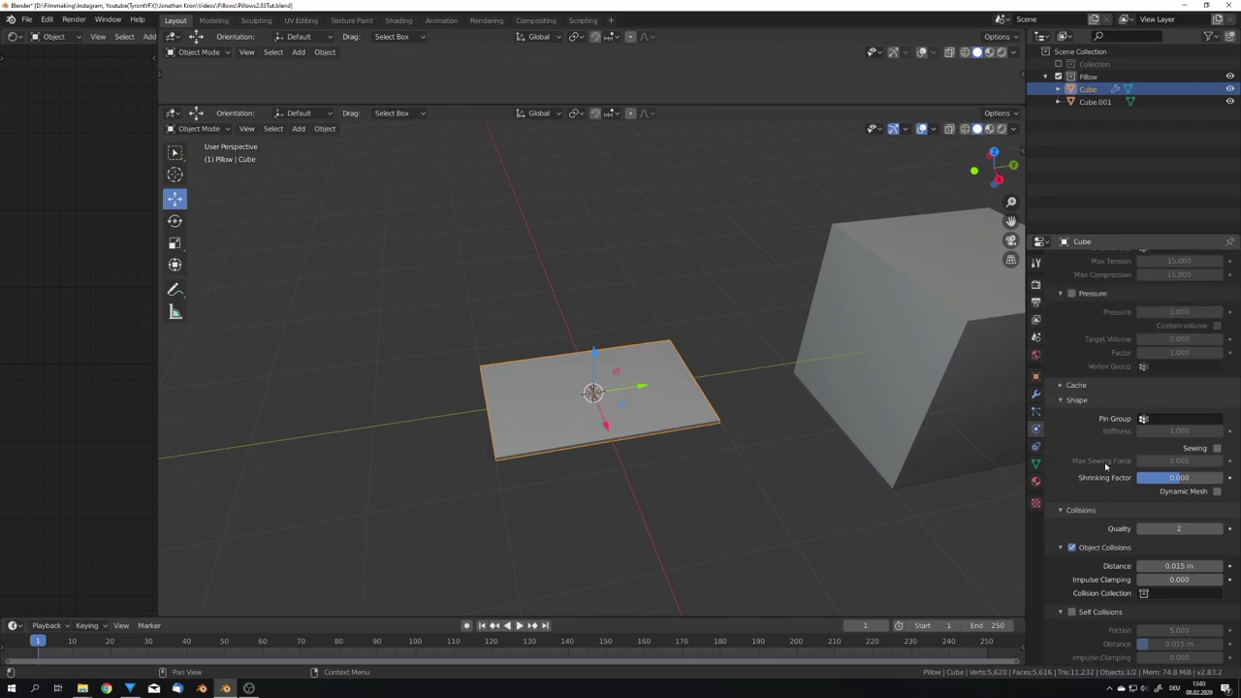
{"action": "scroll", "coordinate": [1106, 467], "scroll_direction": "up", "scroll_amount": 3}
{"action": "left_click", "coordinate": [1072, 430]}
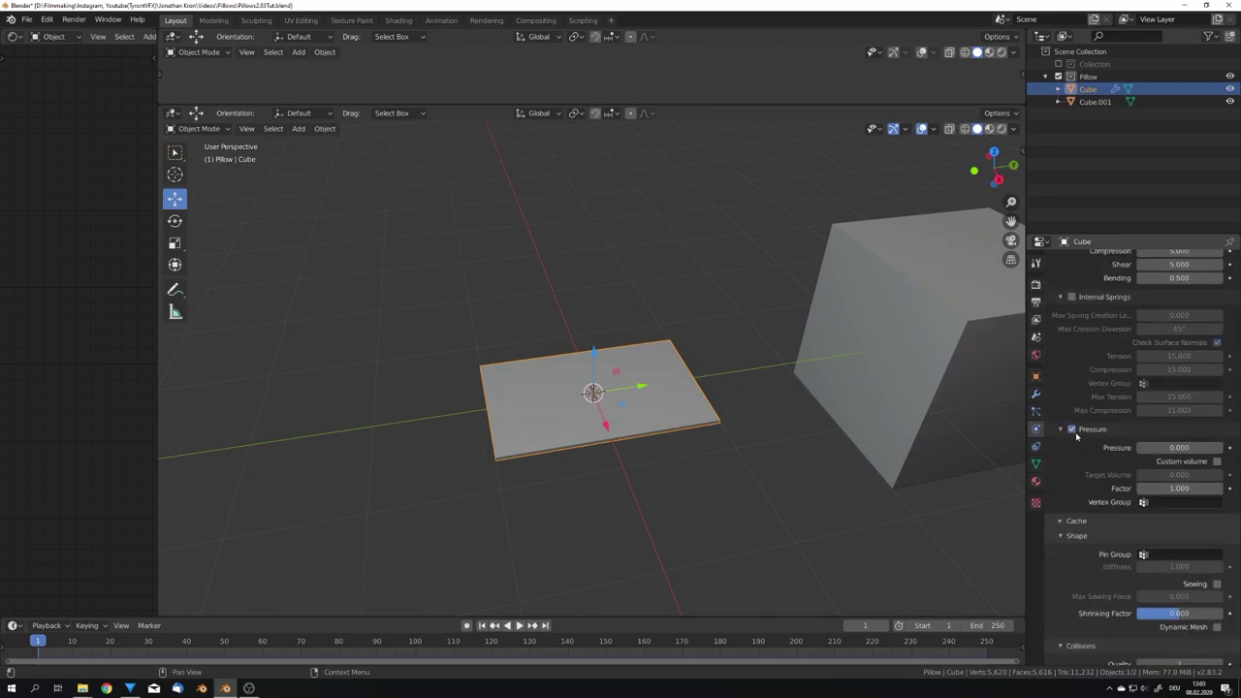
{"action": "left_click", "coordinate": [1173, 447]}
{"action": "key", "text": "Return"}
{"action": "scroll", "coordinate": [1117, 444], "scroll_direction": "up", "scroll_amount": 6}
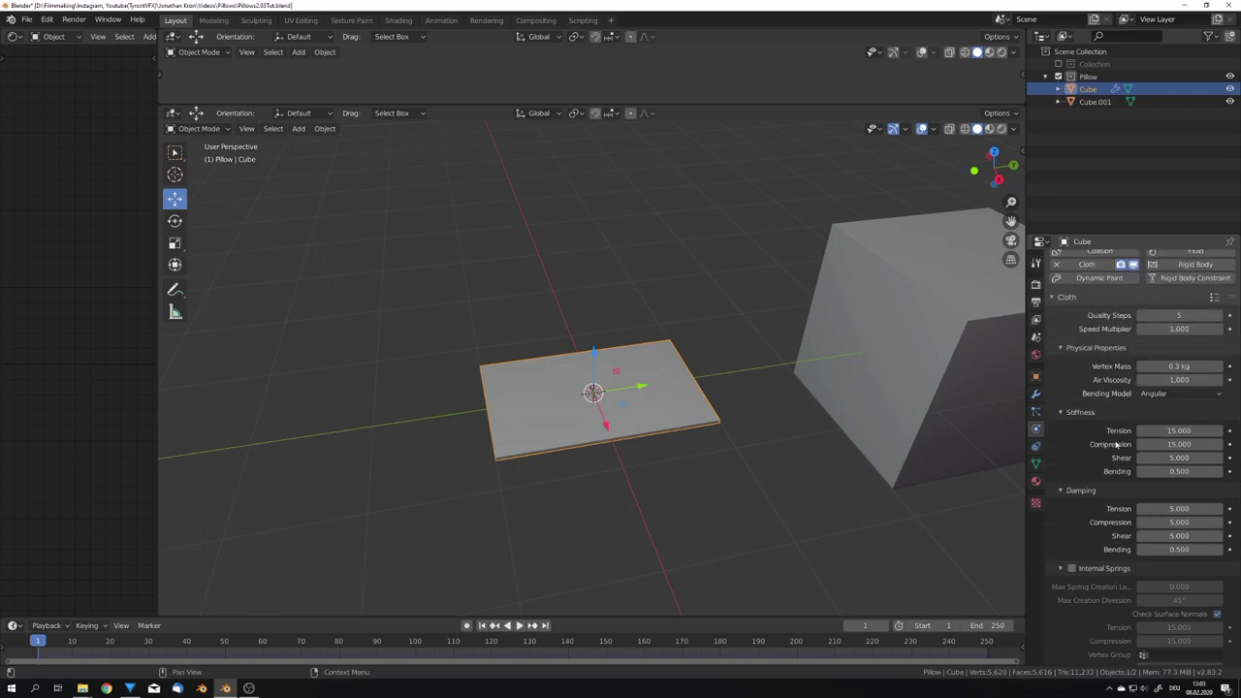
{"action": "scroll", "coordinate": [1117, 444], "scroll_direction": "up", "scroll_amount": 1}
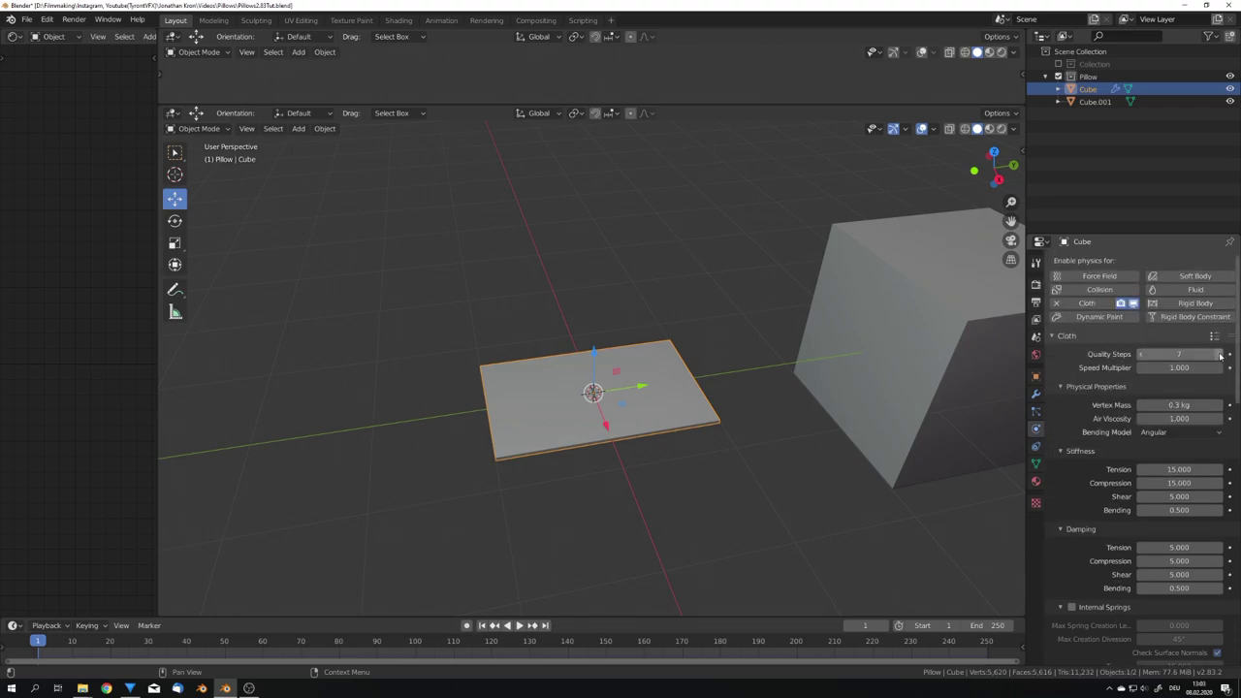
Play the cloth simulation to about frame 56 and inspect the inflated pillow from several sides.
{"action": "middle_click_drag", "start_coordinate": [792, 397], "coordinate": [758, 378]}
{"action": "middle_click_drag", "start_coordinate": [681, 410], "coordinate": [707, 421]}
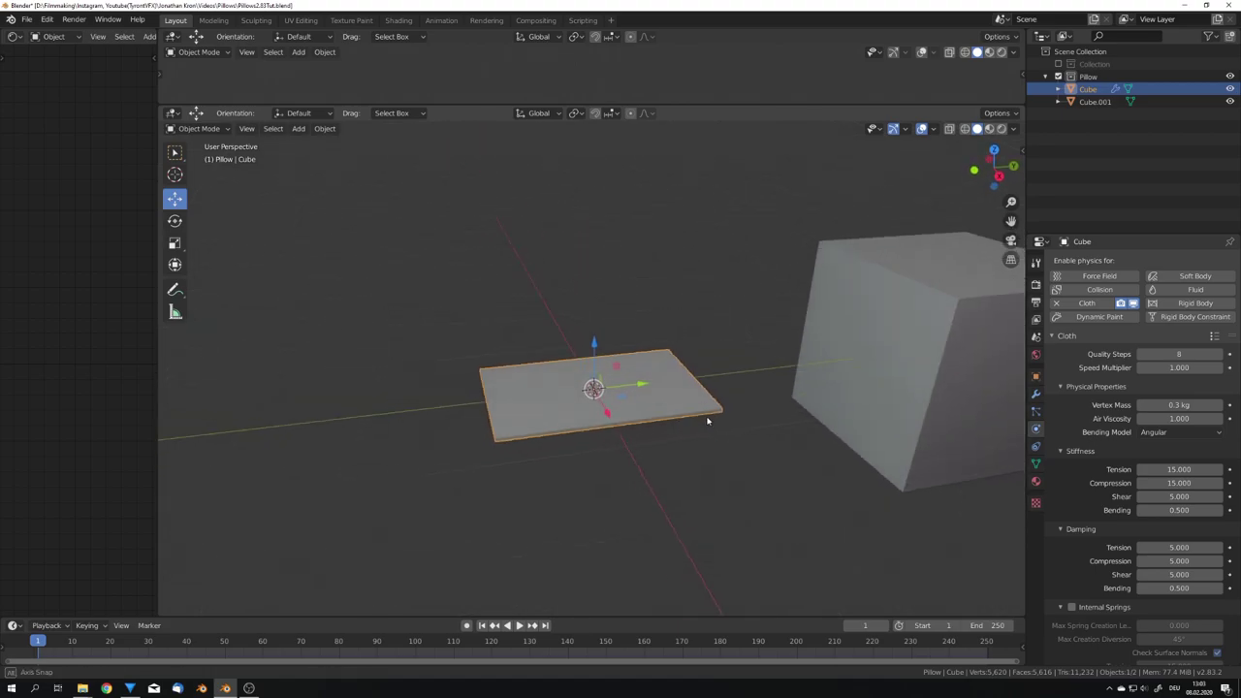
{"action": "key", "text": "space"}
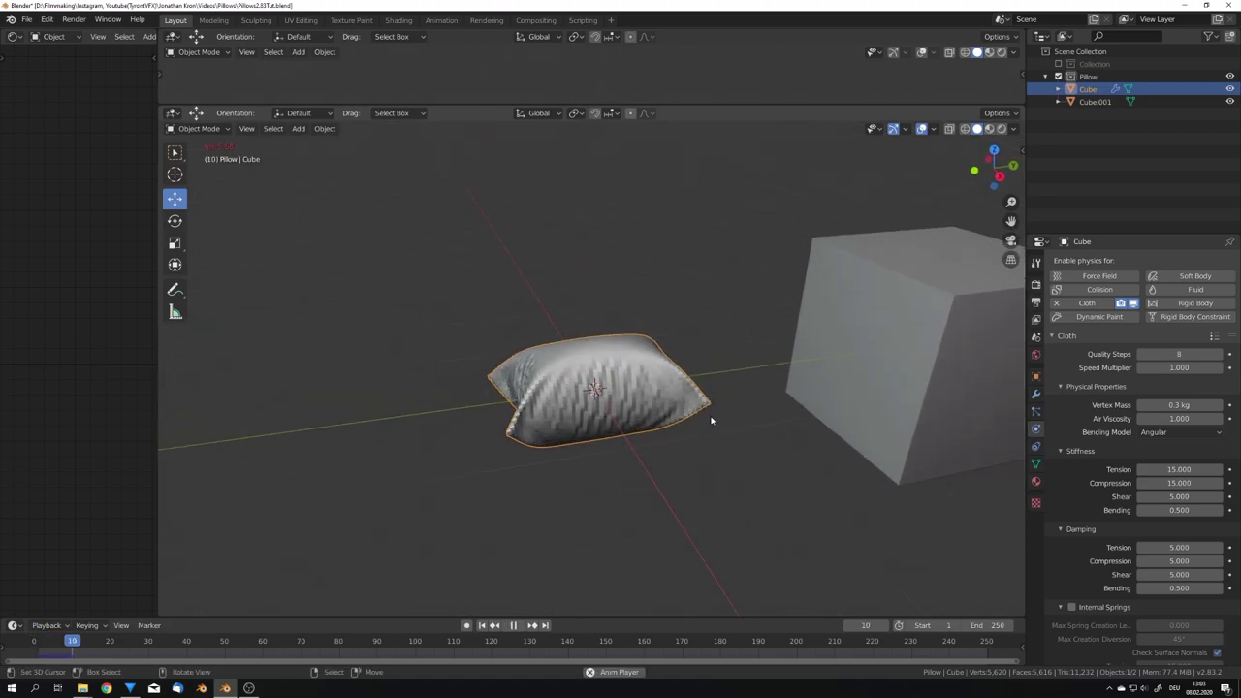
{"action": "mouse_move", "coordinate": [702, 423]}
{"action": "middle_mouse_down"}
{"action": "mouse_move", "coordinate": [643, 407]}
{"action": "mouse_move", "coordinate": [678, 421]}
{"action": "middle_mouse_up"}
{"action": "key", "text": "space"}
{"action": "key", "text": "space"}
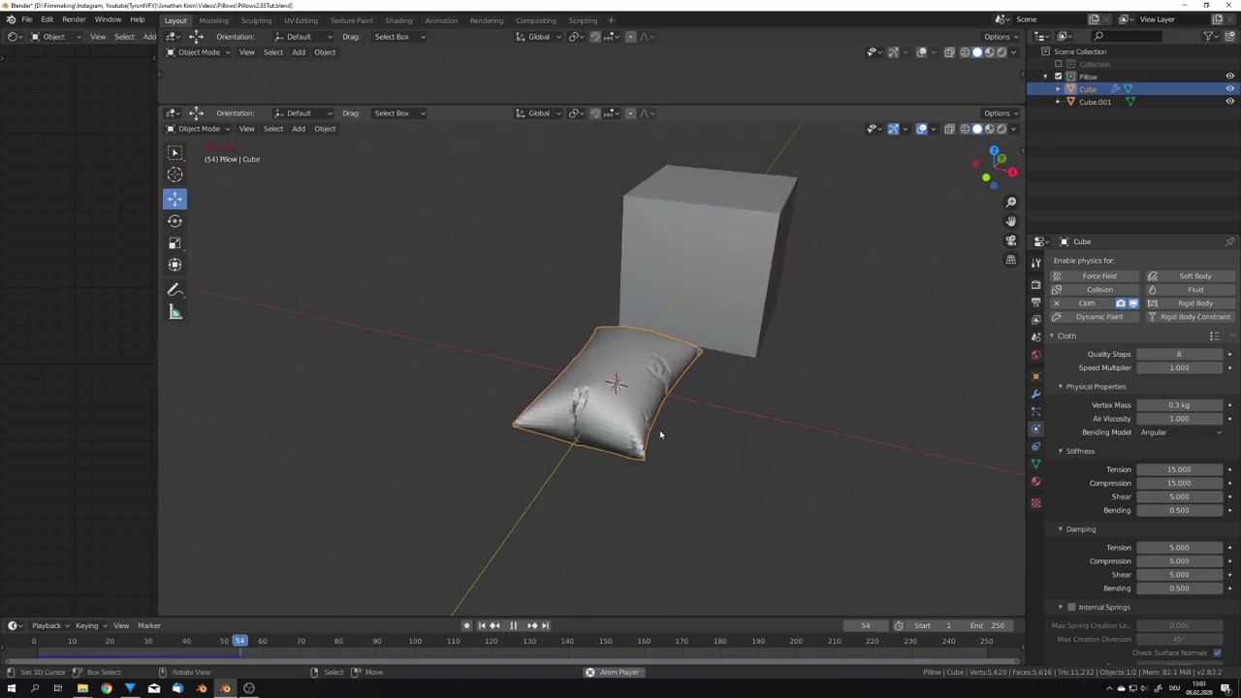
{"action": "key", "text": "space"}
{"action": "middle_click_drag", "start_coordinate": [659, 430], "coordinate": [688, 471]}
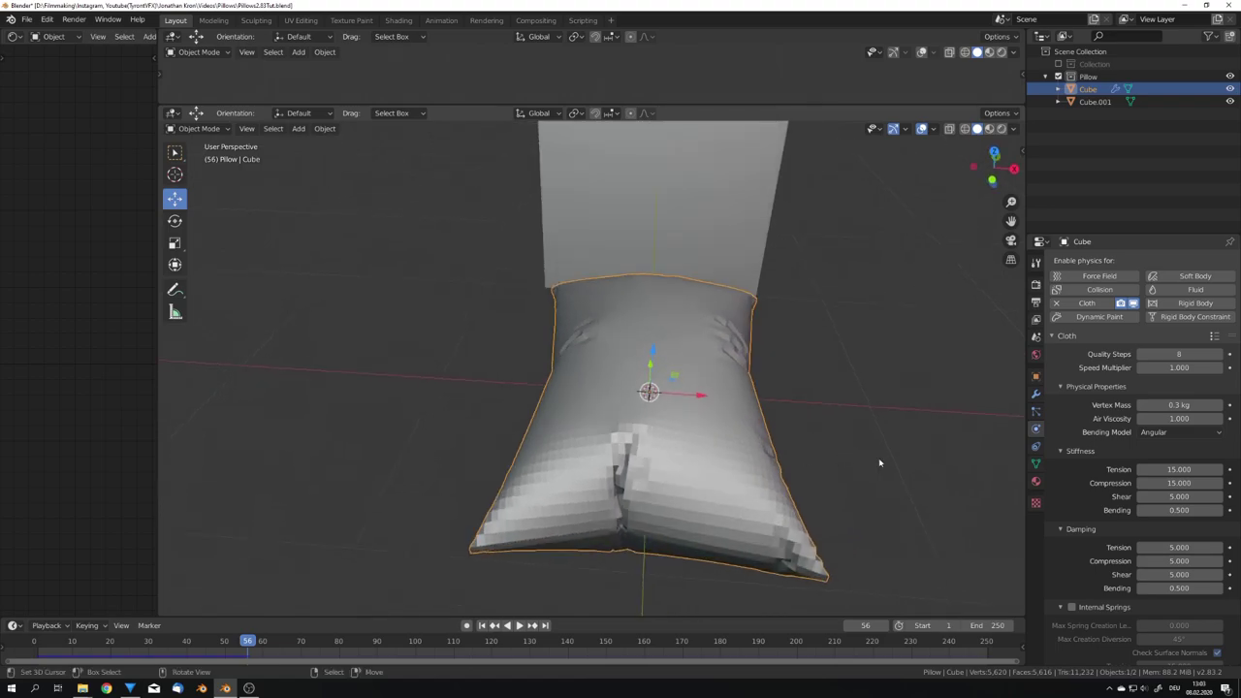
Set the pillow cloth's Pressure to 10.
{"action": "scroll", "coordinate": [1135, 437], "scroll_direction": "down", "scroll_amount": 8}
{"action": "left_click", "coordinate": [1175, 447]}
{"action": "type", "text": "5.0"}
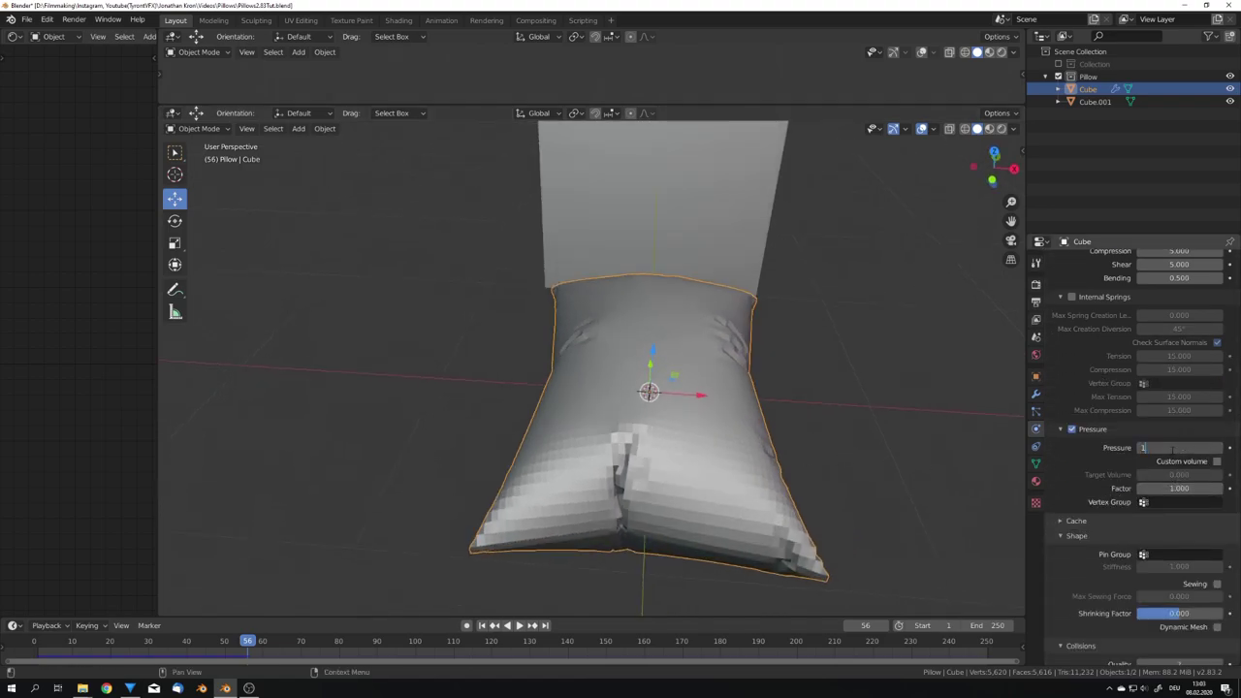
{"action": "key", "text": "Return"}
Rerun the pillow simulation from frame 1 and stop it at frame 43.
{"action": "key", "text": "shift+Left"}
{"action": "key", "text": "space"}
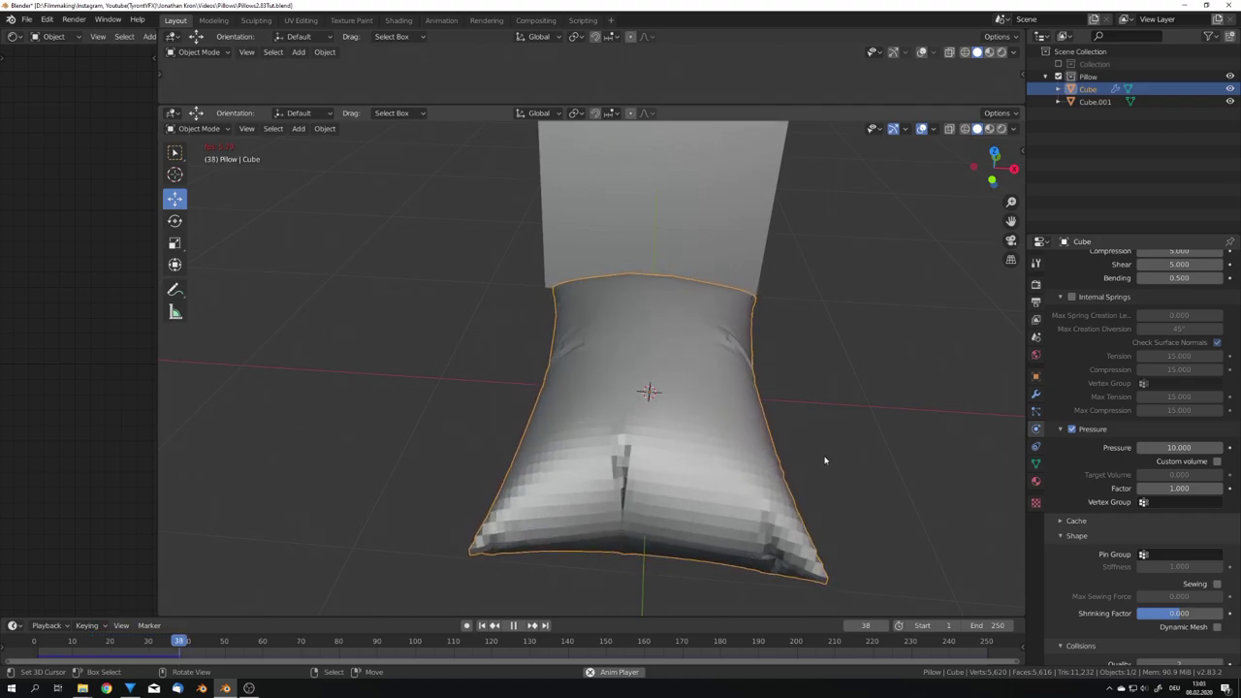
{"action": "key", "text": "space"}
Add a level 2 Subdivision Surface to the inflated pillow and shade it smooth.
{"action": "middle_click_drag", "start_coordinate": [746, 487], "coordinate": [675, 476]}
{"action": "key", "text": "ctrl+2"}
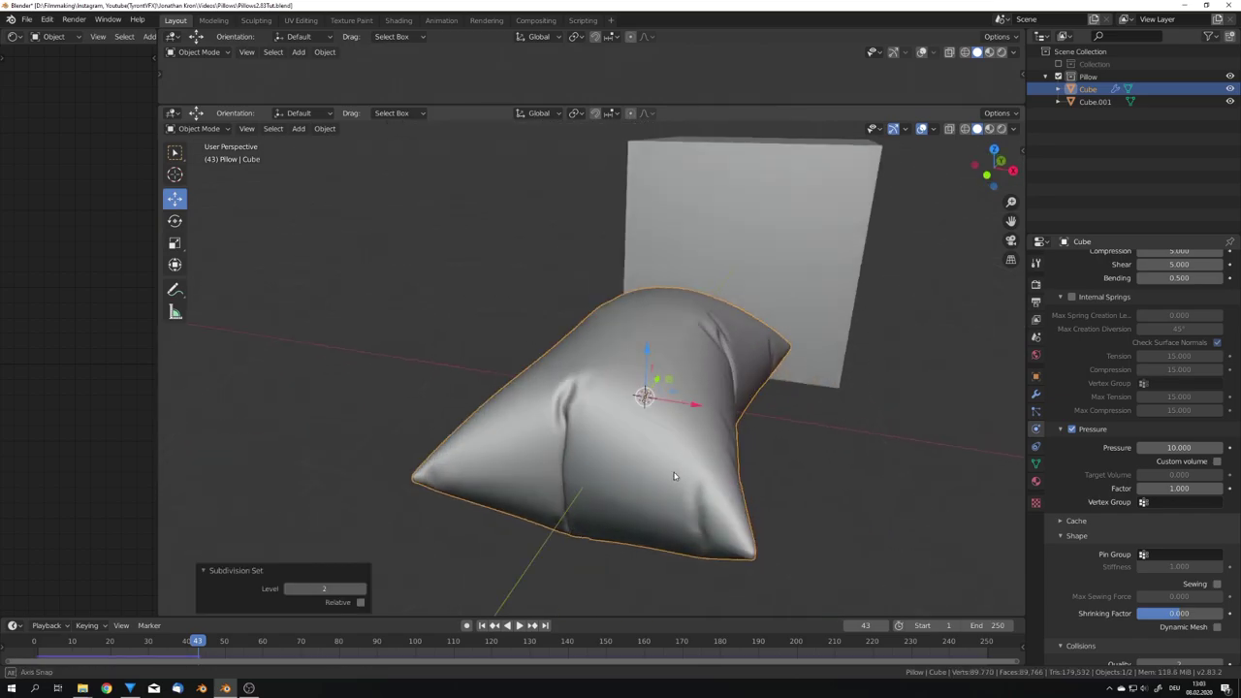
{"action": "right_click", "coordinate": [676, 477]}
{"action": "left_click", "coordinate": [670, 465]}
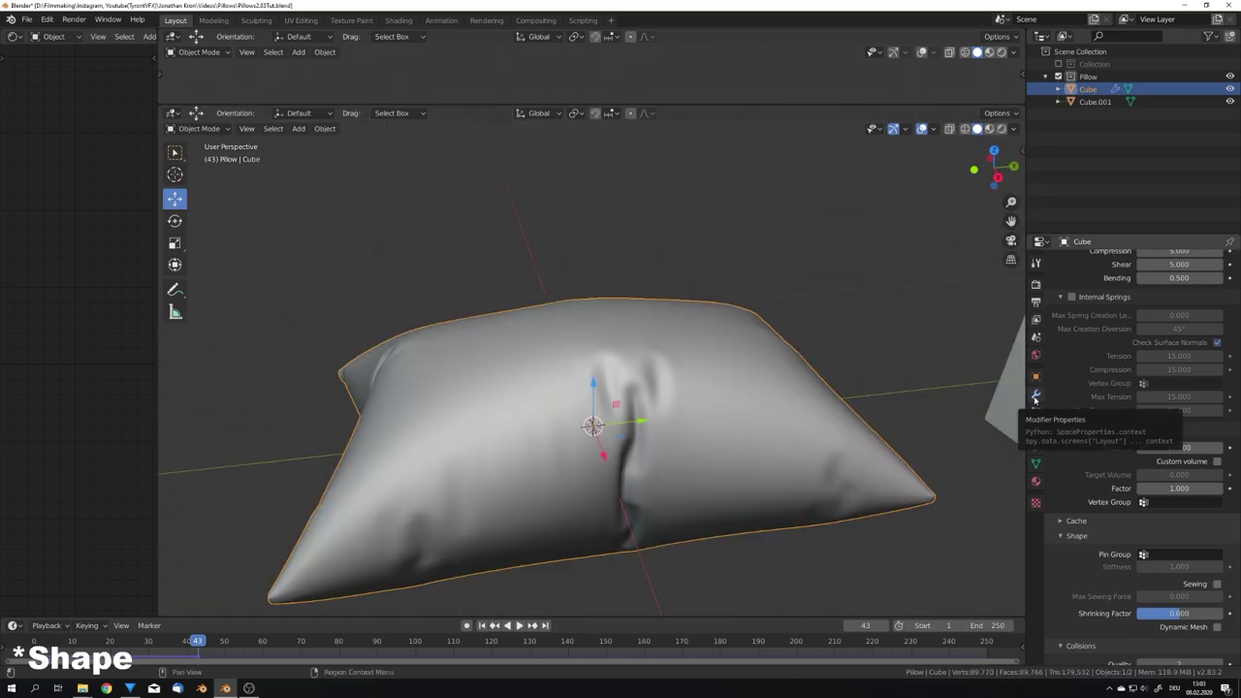
Show the pillow's modifier stack and collapse its Cloth and Subdivision modifiers.
{"action": "left_click", "coordinate": [1035, 399]}
{"action": "mouse_move", "coordinate": [776, 481]}
{"action": "middle_mouse_down"}
{"action": "mouse_move", "coordinate": [743, 466]}
{"action": "mouse_move", "coordinate": [770, 471]}
{"action": "middle_mouse_up"}
{"action": "left_click", "coordinate": [1056, 281]}
{"action": "left_click", "coordinate": [1056, 300]}
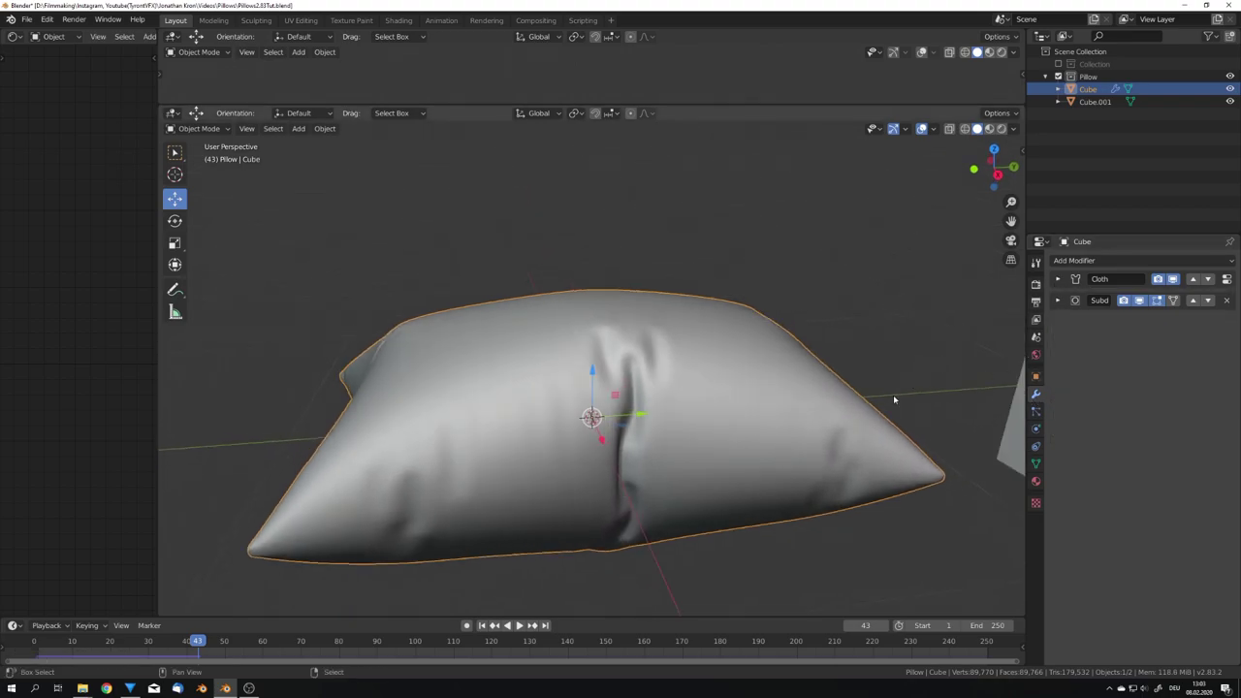
Deselect the pillow, select the second cube beside it and put that cube in Edit Mode.
{"action": "middle_click_drag", "start_coordinate": [894, 399], "coordinate": [765, 383], "text": "shift"}
{"action": "key", "text": "alt+a"}
{"action": "scroll", "coordinate": [717, 407], "scroll_direction": "down", "scroll_amount": 7}
{"action": "middle_click_drag", "start_coordinate": [686, 417], "coordinate": [630, 417]}
{"action": "middle_click_drag", "start_coordinate": [630, 417], "coordinate": [611, 409]}
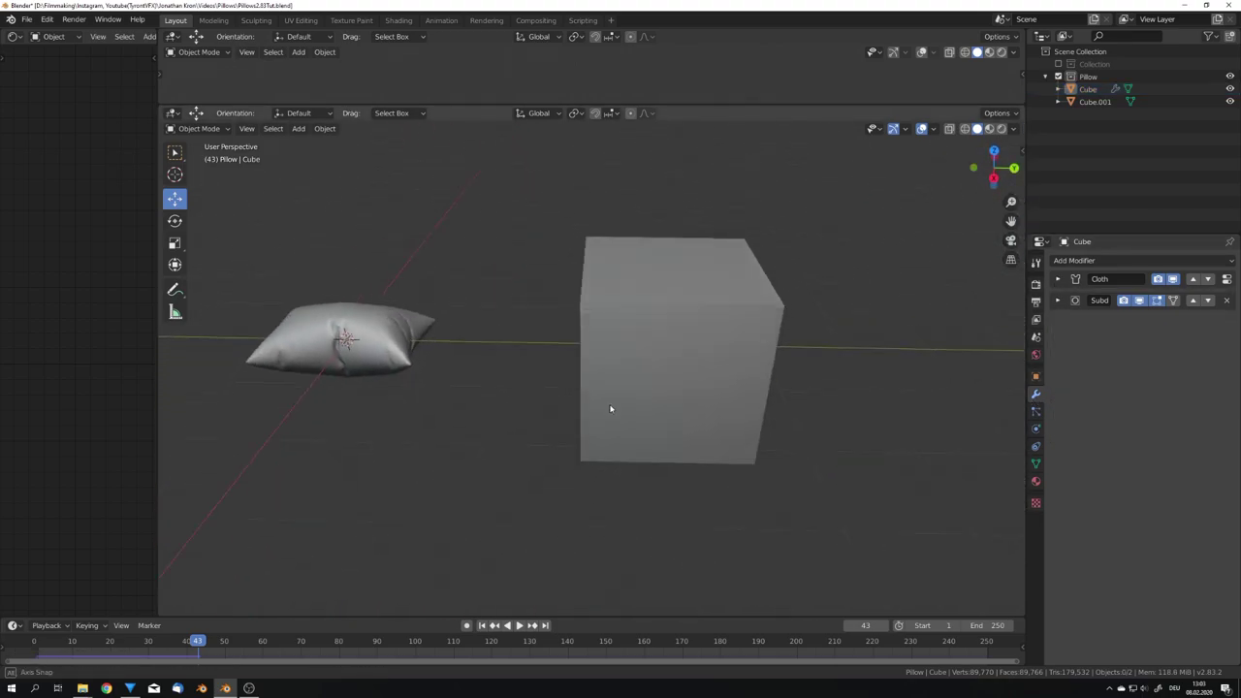
{"action": "left_click", "coordinate": [610, 408]}
{"action": "middle_click_drag", "start_coordinate": [679, 382], "coordinate": [559, 437]}
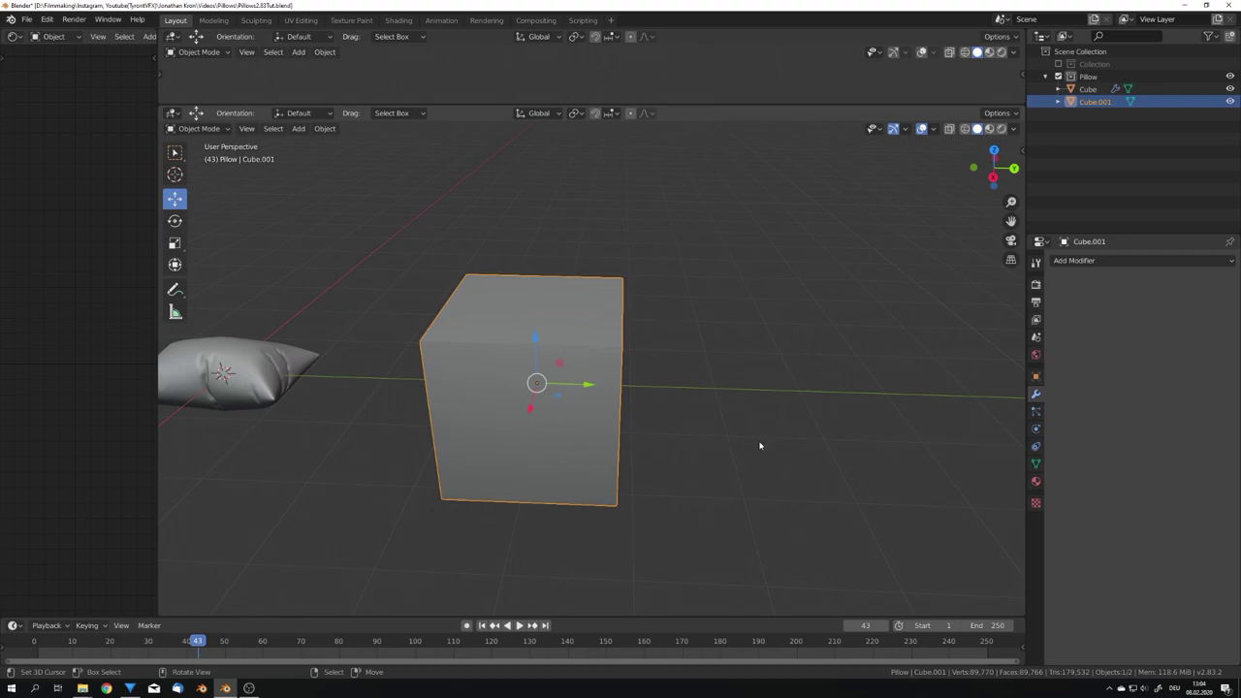
{"action": "key", "text": "Tab"}
{"action": "middle_click_drag", "start_coordinate": [681, 452], "coordinate": [756, 462]}
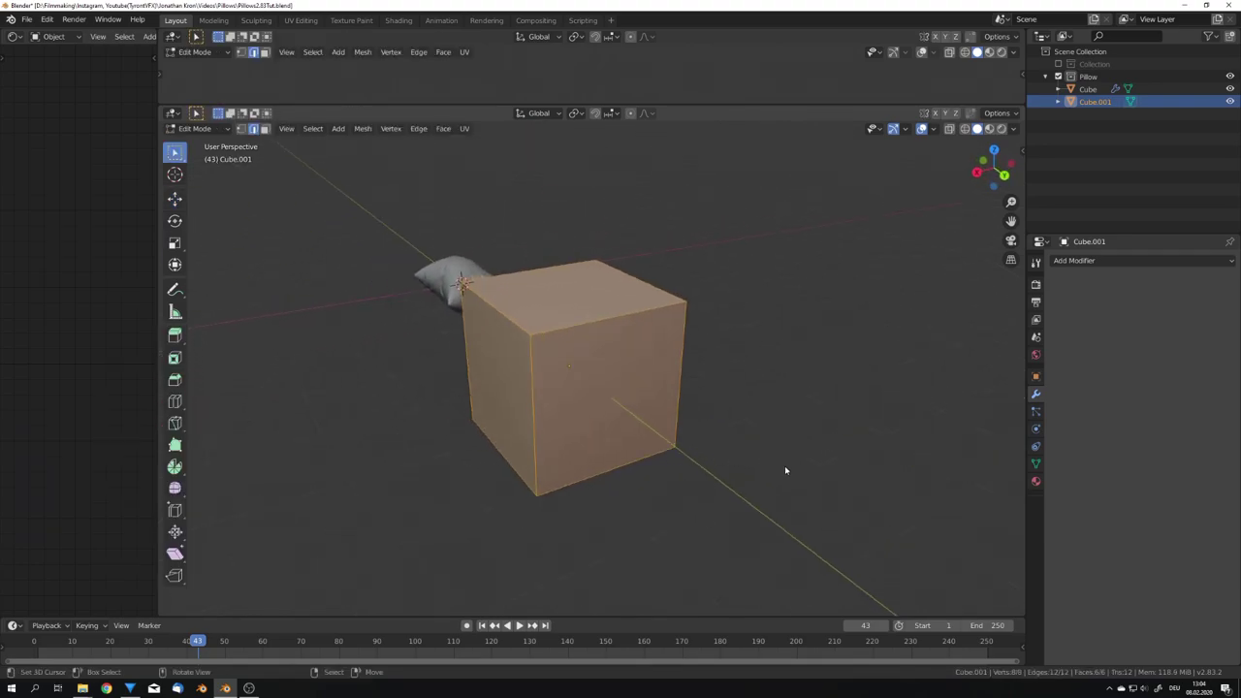
Flatten the second cube by scaling it along Z to about 0.607, leaving its Y length as it is.
{"action": "key", "text": "s"}
{"action": "key", "text": "z"}
{"action": "left_click", "coordinate": [699, 428]}
{"action": "middle_click_drag", "start_coordinate": [699, 428], "coordinate": [752, 444]}
{"action": "key", "text": "s"}
{"action": "key", "text": "y"}
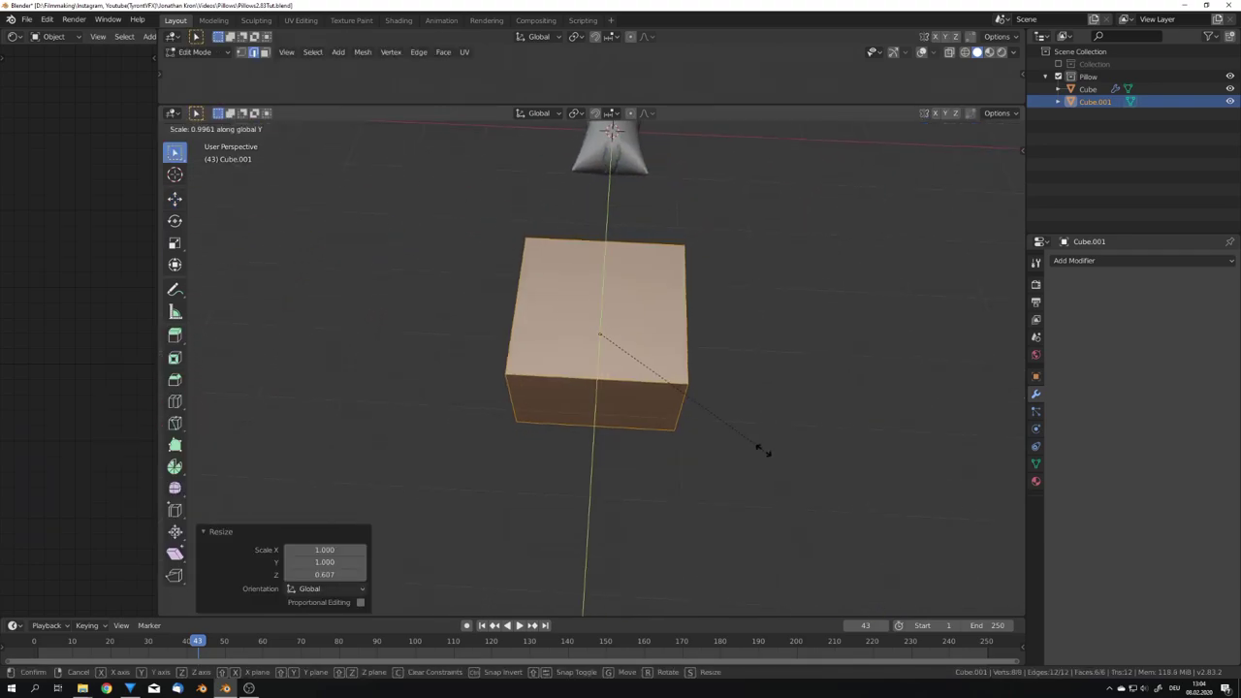
{"action": "right_click", "coordinate": [793, 460]}
Narrow the box along X to about 0.72 and scale its height by about 0.816.
{"action": "key", "text": "s"}
{"action": "key", "text": "x"}
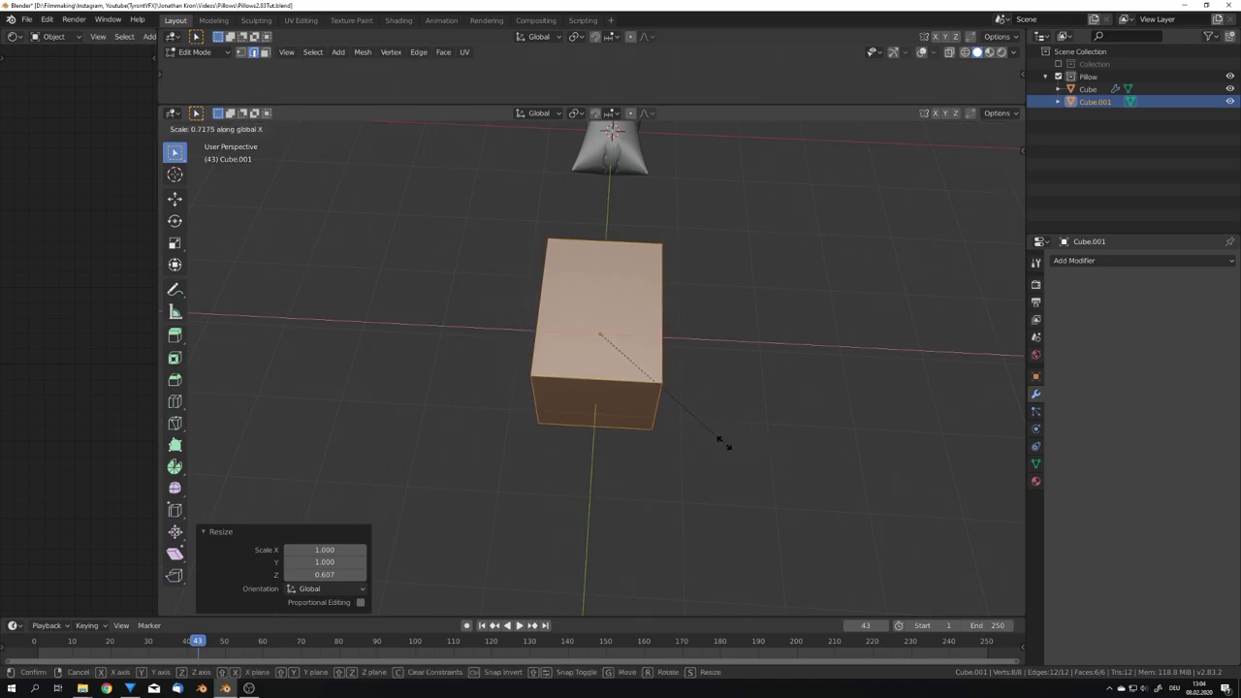
{"action": "left_click", "coordinate": [726, 444]}
{"action": "key", "text": "s"}
{"action": "key", "text": "z"}
{"action": "left_click", "coordinate": [663, 423]}
Add 24 centred loop cuts across the box's long side.
{"action": "middle_click_drag", "start_coordinate": [661, 424], "coordinate": [544, 413]}
{"action": "key", "text": "ctrl+r"}
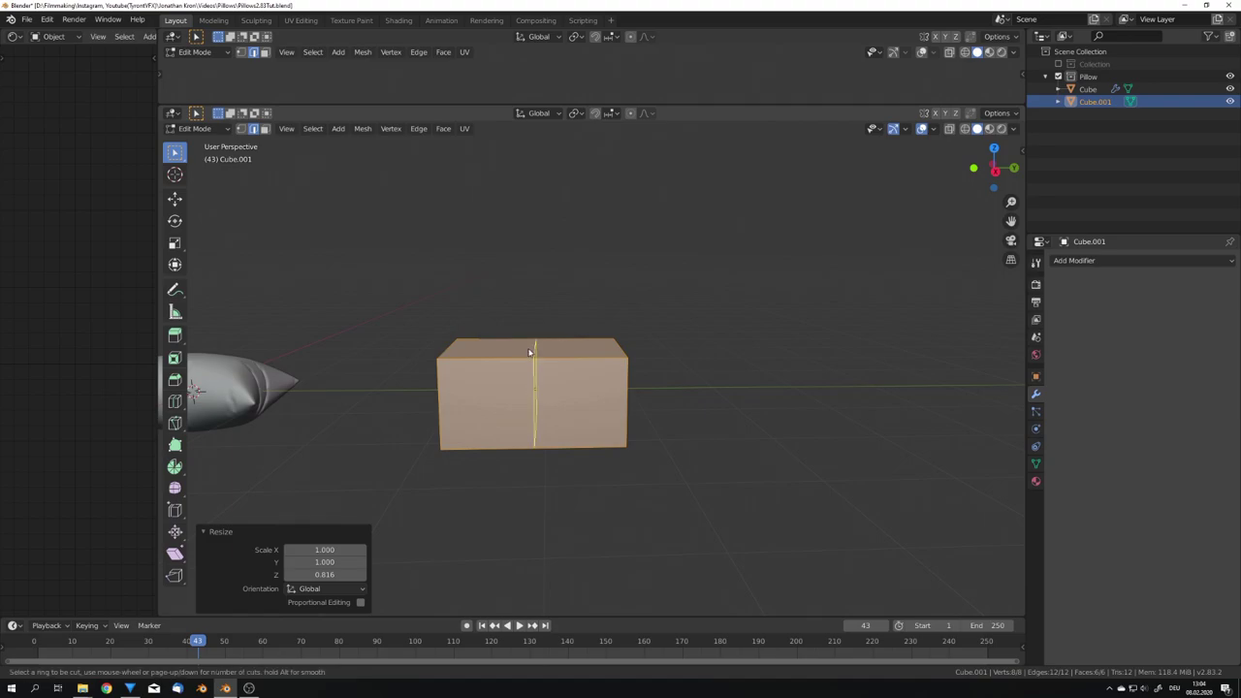
{"action": "scroll", "coordinate": [531, 352], "scroll_direction": "up", "scroll_amount": 20}
{"action": "left_click", "coordinate": [534, 369]}
{"action": "right_click", "coordinate": [533, 368]}
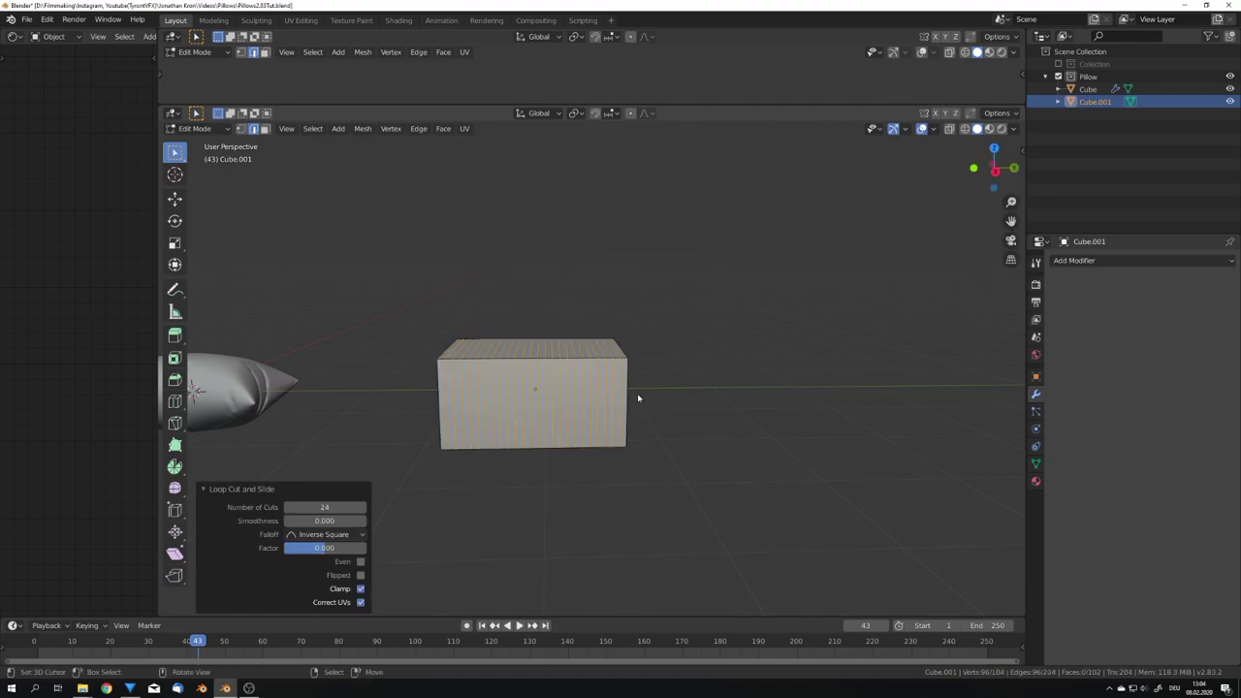
Add 20 centred loop cuts across the box's short side.
{"action": "key", "text": "ctrl+r"}
{"action": "middle_click_drag", "start_coordinate": [638, 398], "coordinate": [600, 370]}
{"action": "scroll", "coordinate": [586, 371], "scroll_direction": "up", "scroll_amount": 19}
{"action": "left_click", "coordinate": [586, 372]}
{"action": "right_click", "coordinate": [586, 371]}
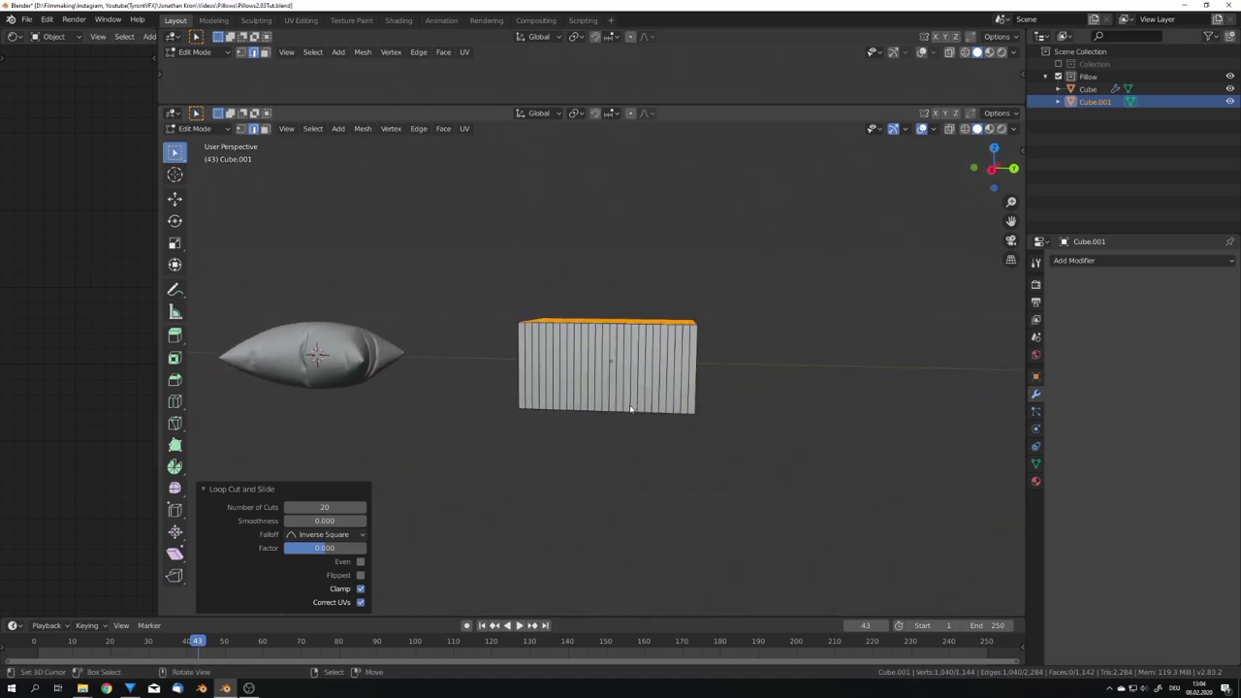
Show the box in wireframe from the front view with nothing selected.
{"action": "middle_click_drag", "start_coordinate": [631, 410], "coordinate": [648, 395]}
{"action": "scroll", "coordinate": [644, 392], "scroll_direction": "up", "scroll_amount": 4}
{"action": "key", "text": "z"}
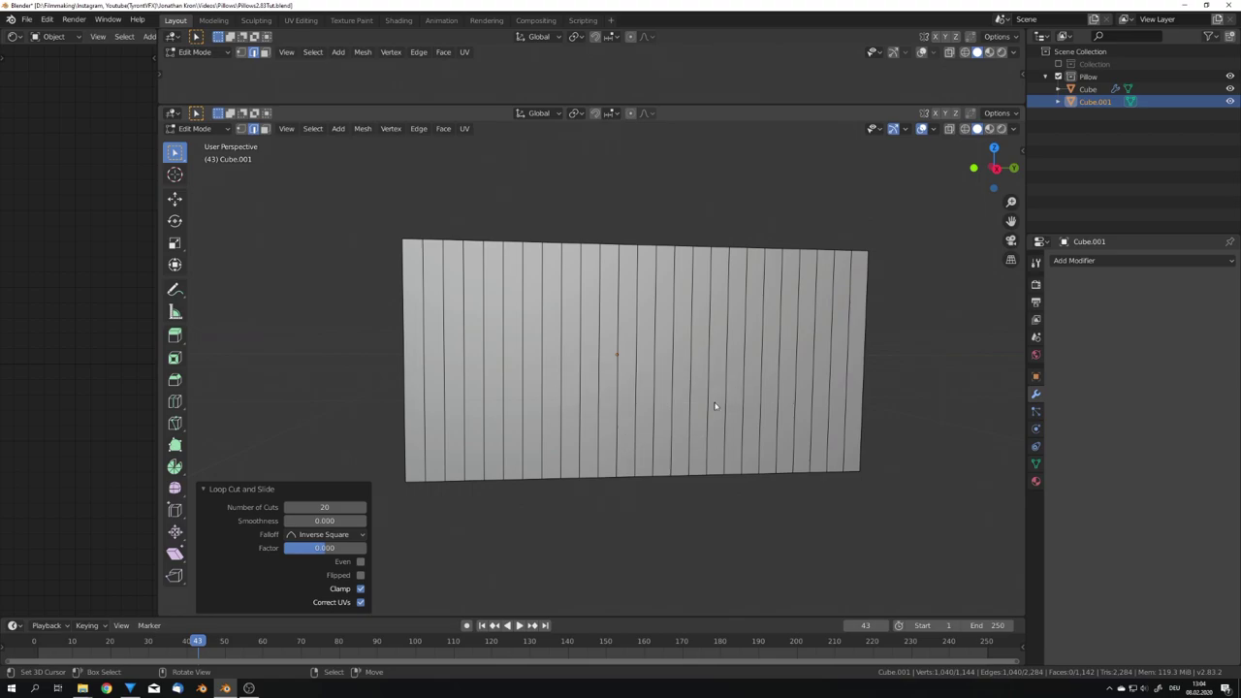
{"action": "key", "text": "z"}
{"action": "left_click", "coordinate": [634, 401]}
{"action": "key", "text": "KP_1"}
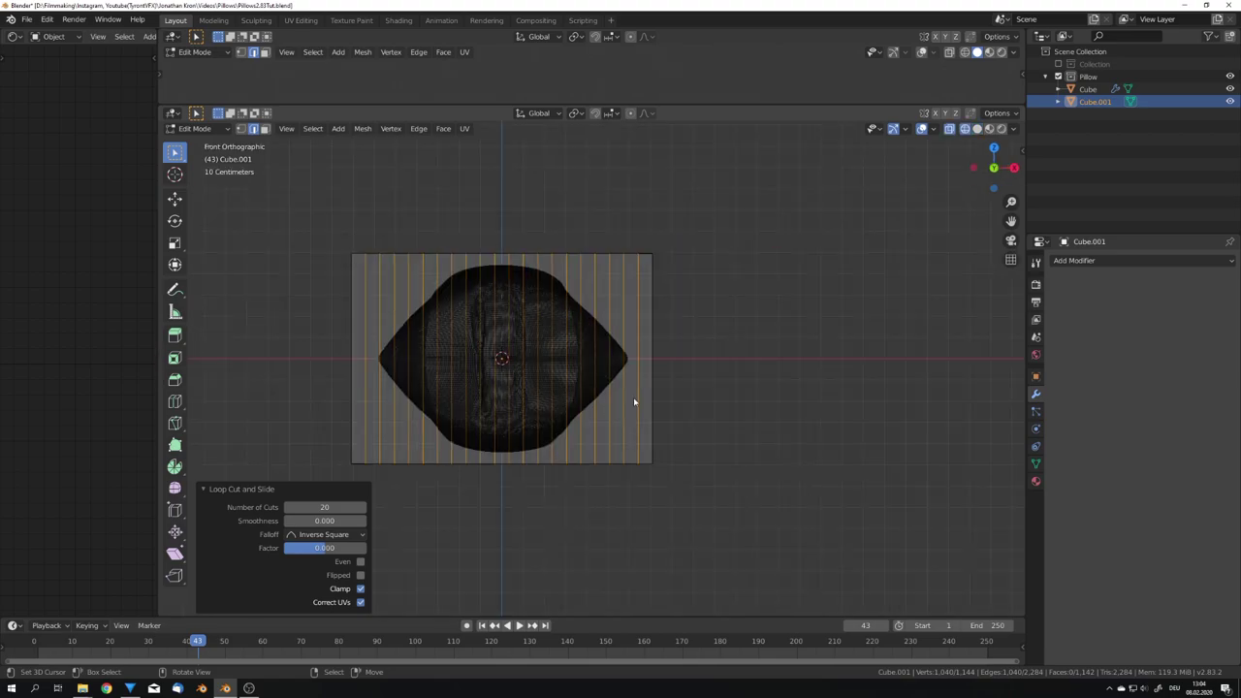
{"action": "key", "text": "alt+a"}
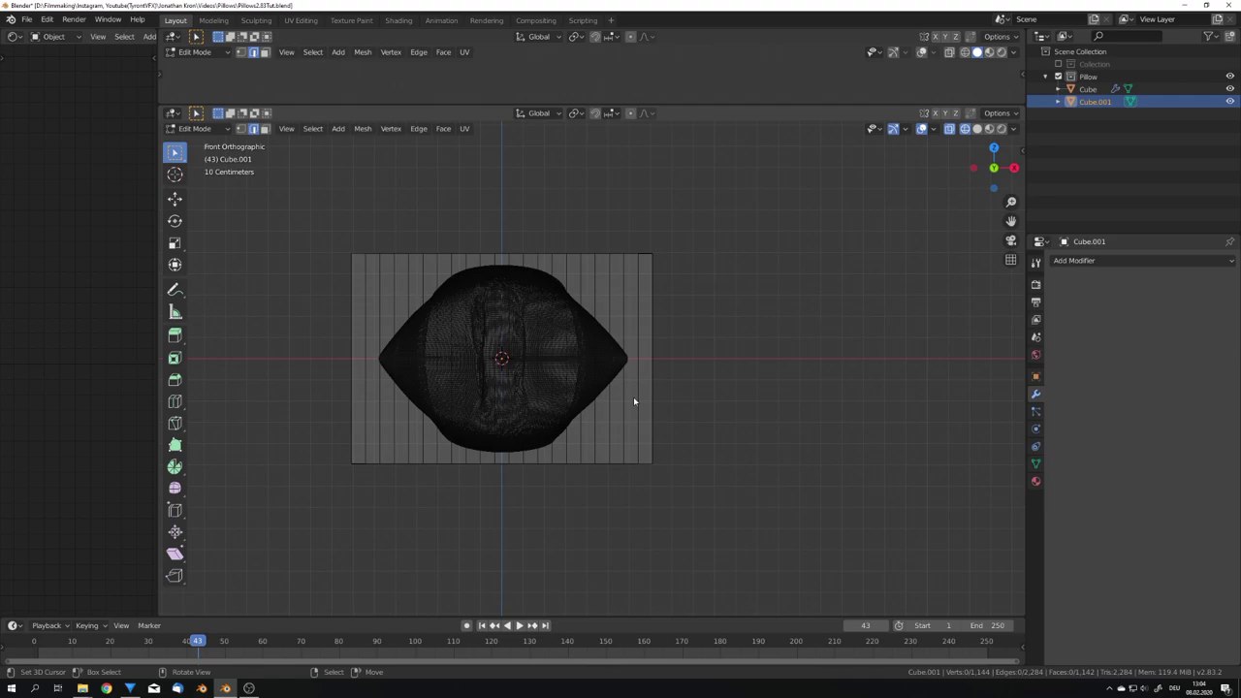
Select all side-wall faces of the box in face mode and delete only the faces, keeping the vertical edges.
{"action": "key", "text": "3"}
{"action": "left_click_drag", "start_coordinate": [690, 390], "coordinate": [244, 338]}
{"action": "middle_click_drag", "start_coordinate": [243, 338], "coordinate": [406, 378]}
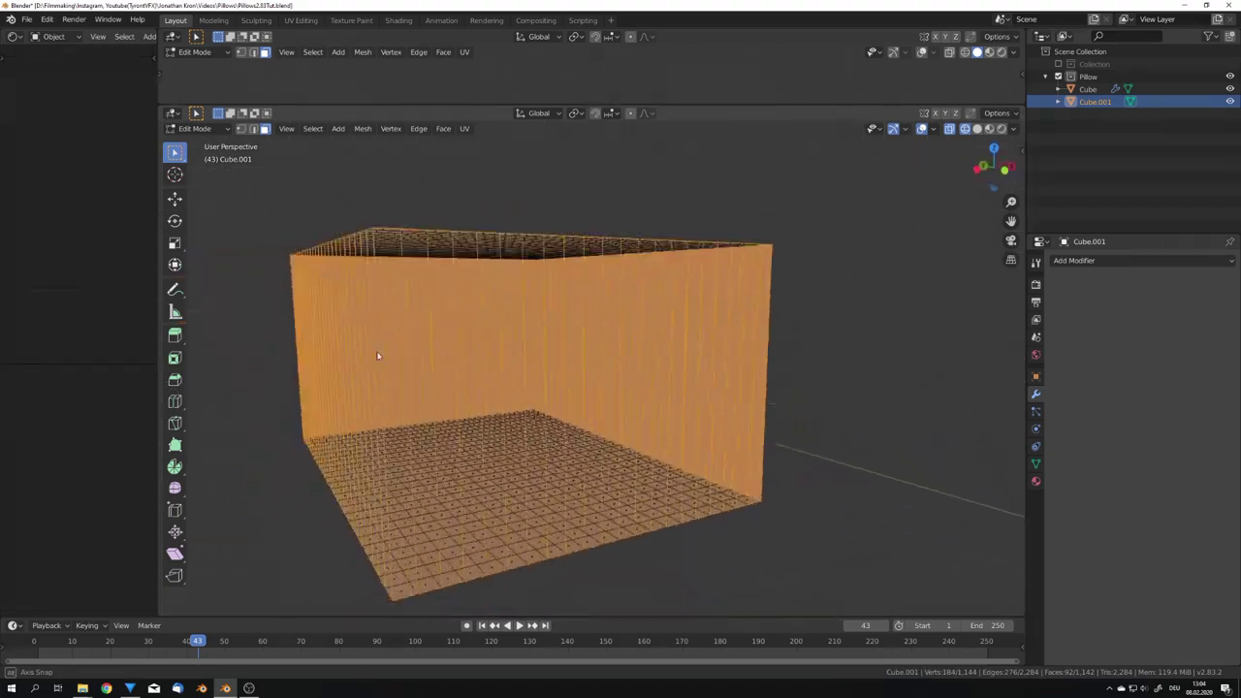
{"action": "middle_click_drag", "start_coordinate": [378, 356], "coordinate": [437, 365]}
{"action": "key", "text": "x"}
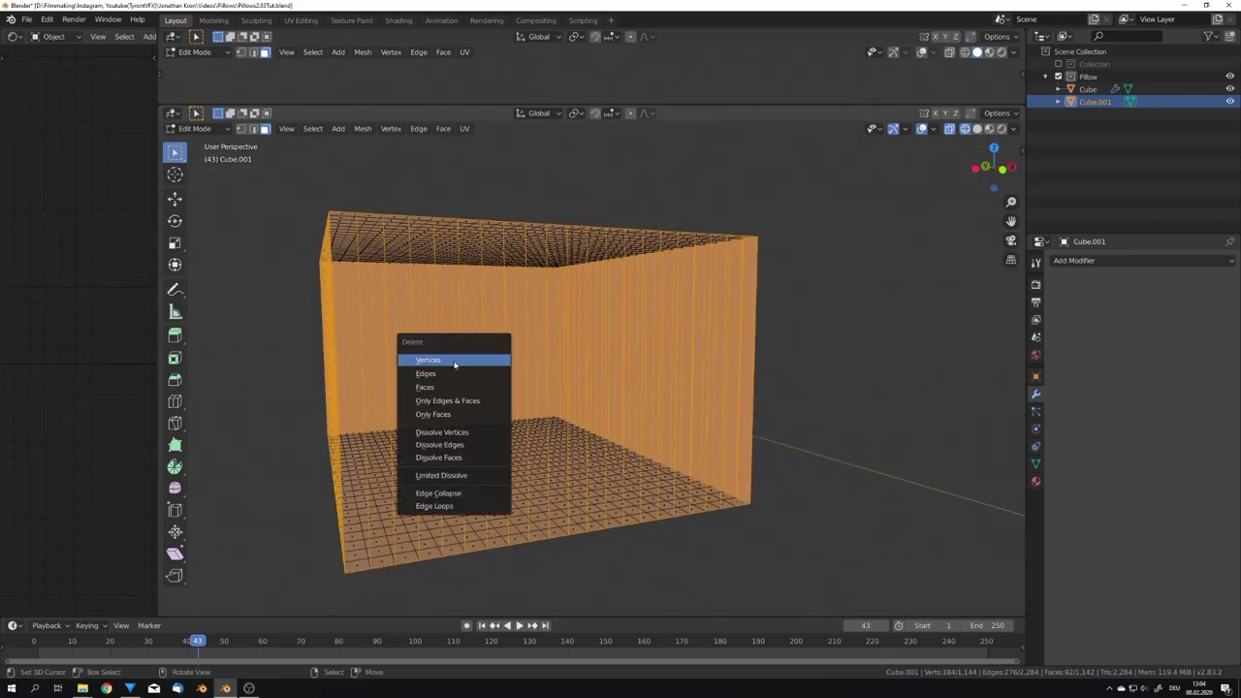
{"action": "left_click", "coordinate": [448, 415]}
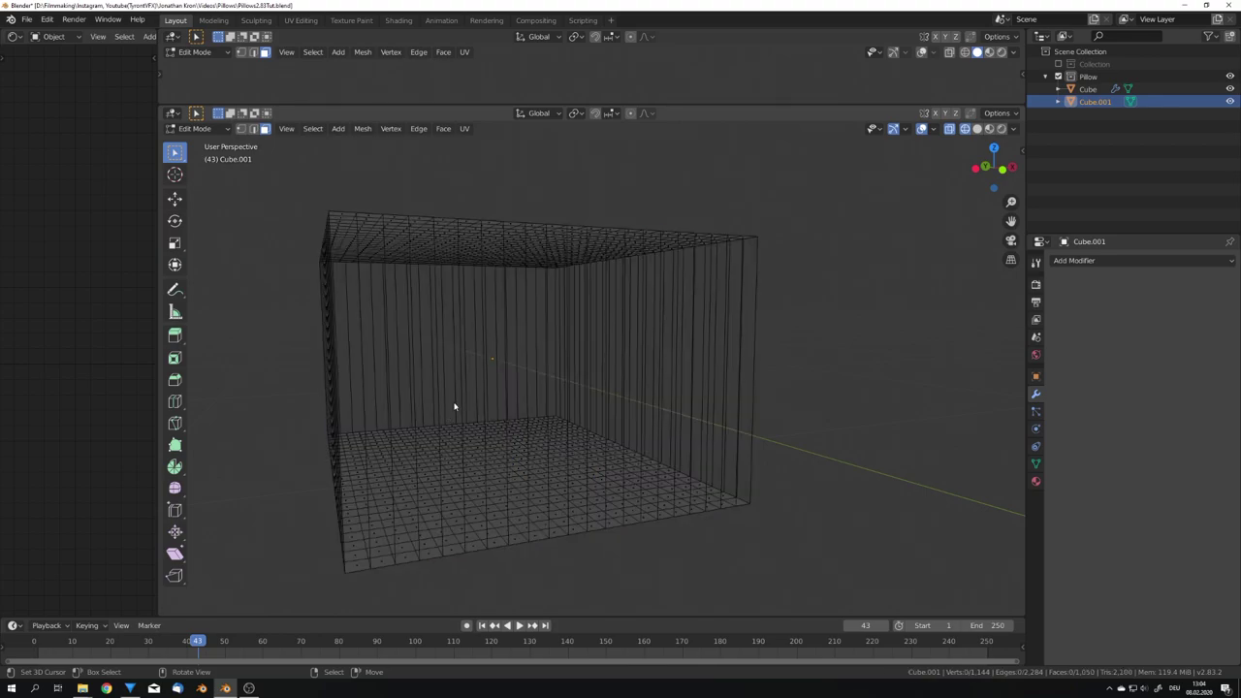
Return the box to Object Mode, deselect everything and switch back to solid shading.
{"action": "middle_click_drag", "start_coordinate": [454, 407], "coordinate": [490, 399]}
{"action": "key", "text": "ctrl+Tab"}
{"action": "left_click", "coordinate": [391, 399]}
{"action": "scroll", "coordinate": [497, 411], "scroll_direction": "down", "scroll_amount": 5}
{"action": "key", "text": "alt+a"}
{"action": "key", "text": "z"}
{"action": "left_click", "coordinate": [593, 414]}
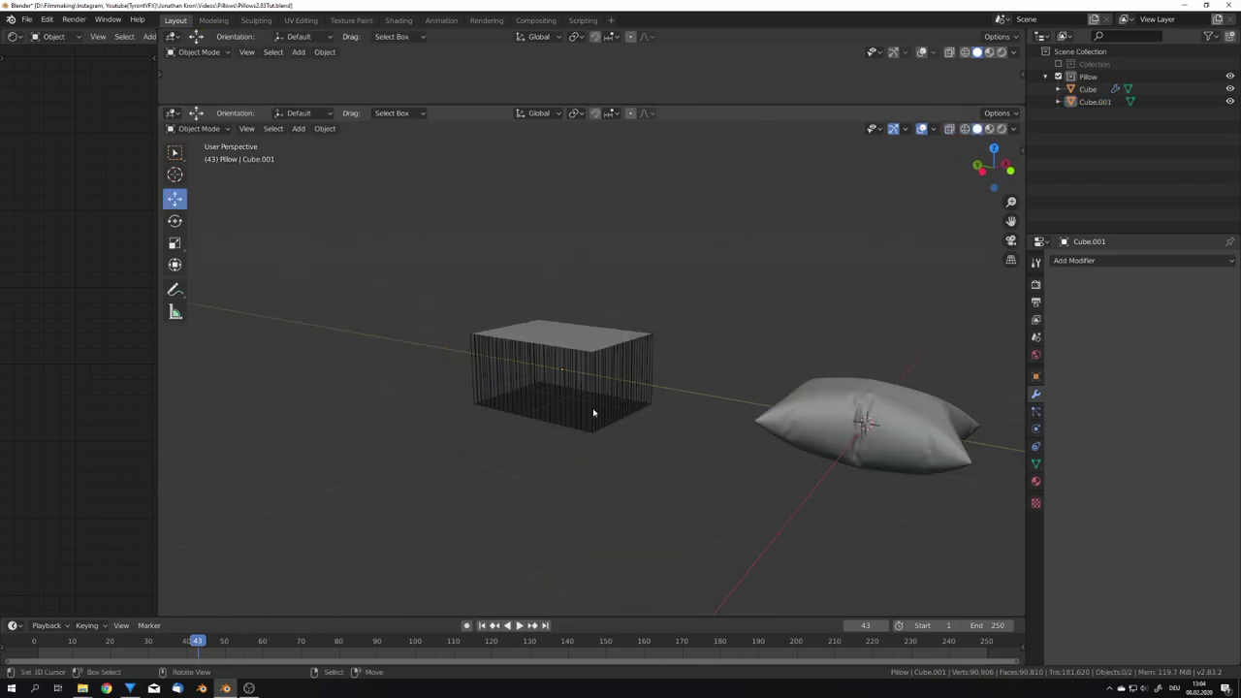
Enable Cloth physics on the box with open sides and go back to frame 1.
{"action": "middle_click_drag", "start_coordinate": [593, 413], "coordinate": [637, 401]}
{"action": "scroll", "coordinate": [636, 401], "scroll_direction": "up", "scroll_amount": 5}
{"action": "left_click", "coordinate": [626, 289]}
{"action": "scroll", "coordinate": [634, 273], "scroll_direction": "down", "scroll_amount": 5}
{"action": "left_click", "coordinate": [1036, 428]}
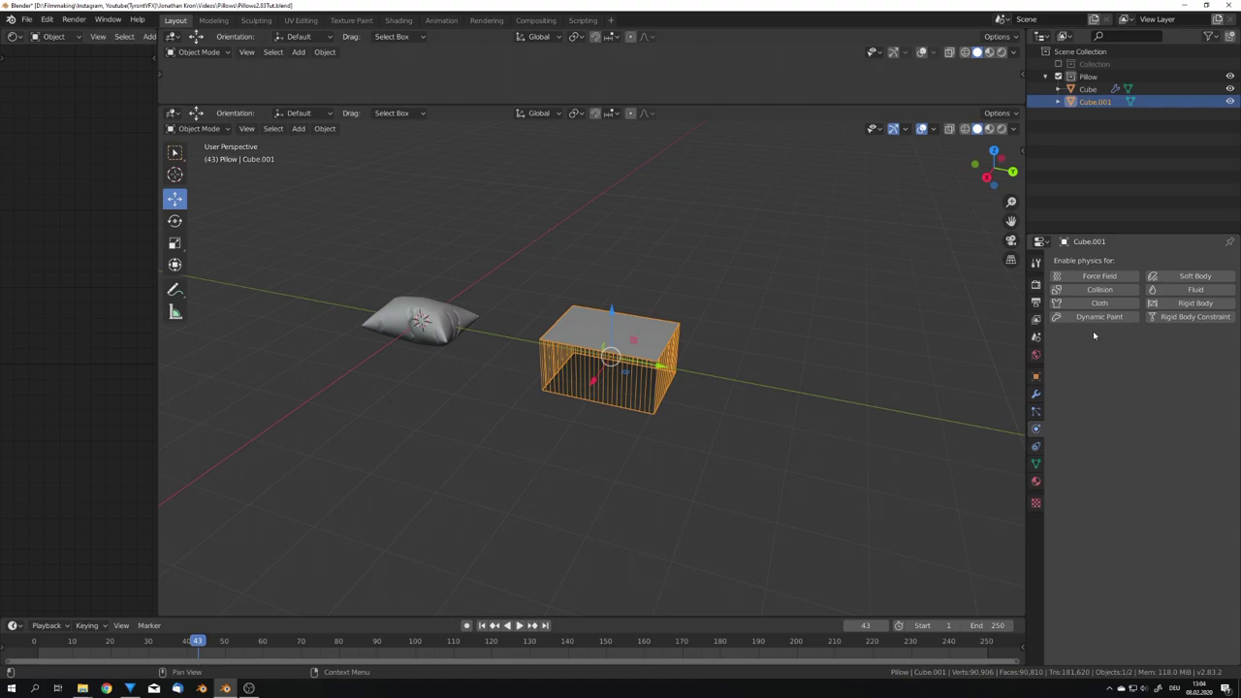
{"action": "left_click", "coordinate": [1087, 302]}
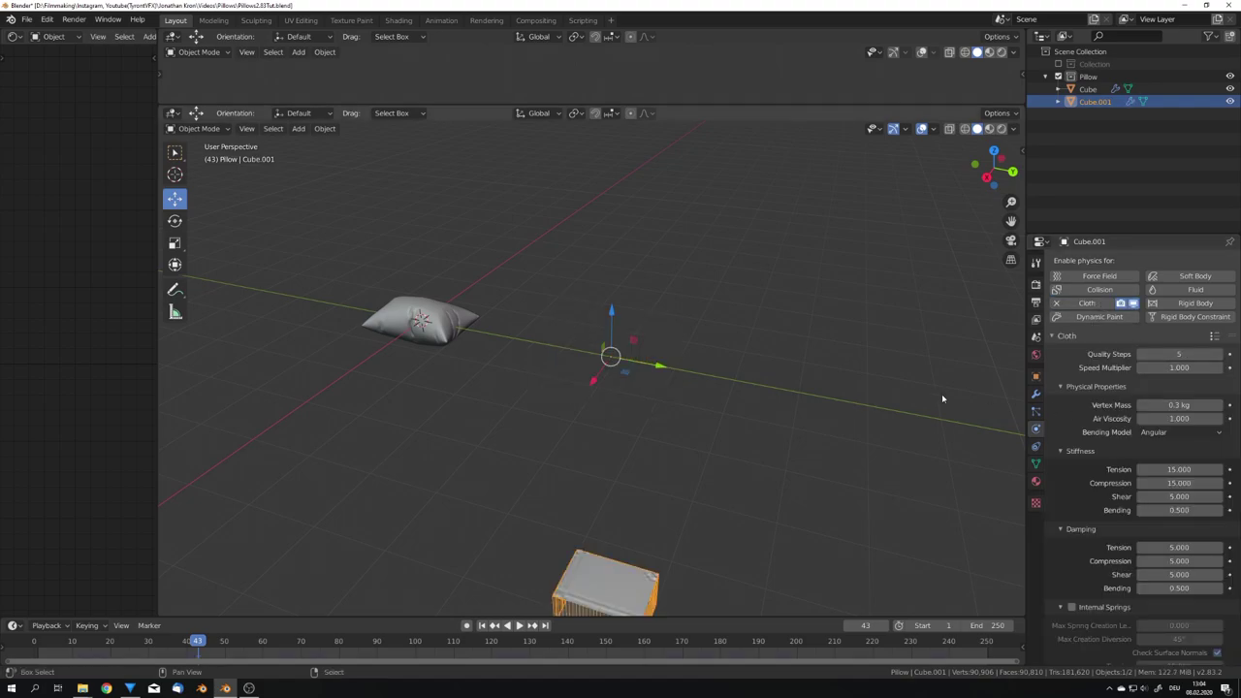
{"action": "key", "text": "shift+Left"}
Edit the box cloth's Quality Steps and enable its Pressure with a value of 10.
{"action": "left_click", "coordinate": [1174, 354]}
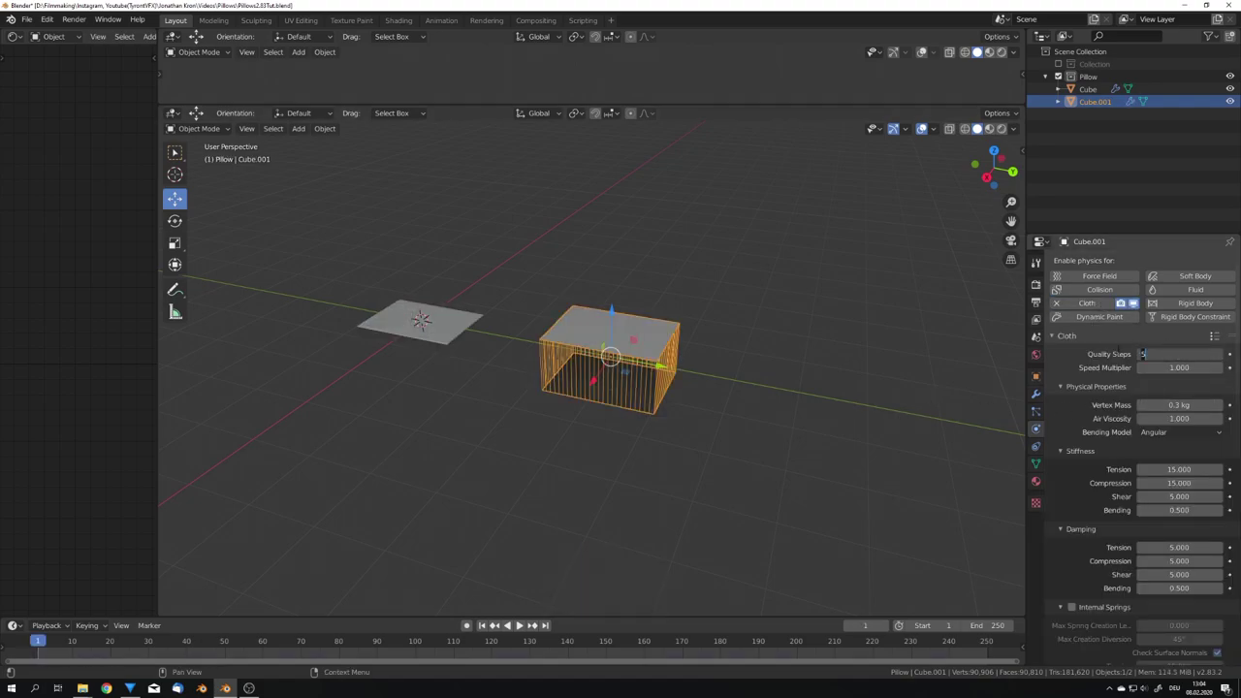
{"action": "scroll", "coordinate": [1116, 356], "scroll_direction": "down", "scroll_amount": 4}
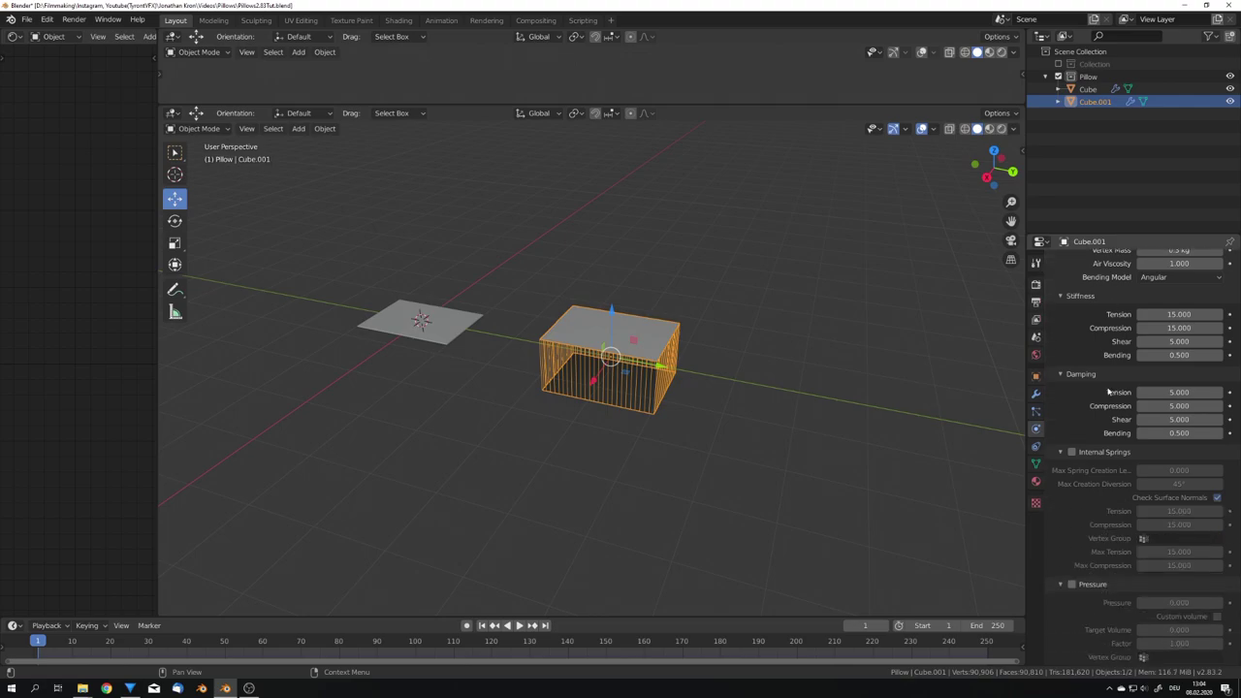
{"action": "scroll", "coordinate": [1086, 485], "scroll_direction": "down", "scroll_amount": 3}
{"action": "left_click", "coordinate": [1072, 469]}
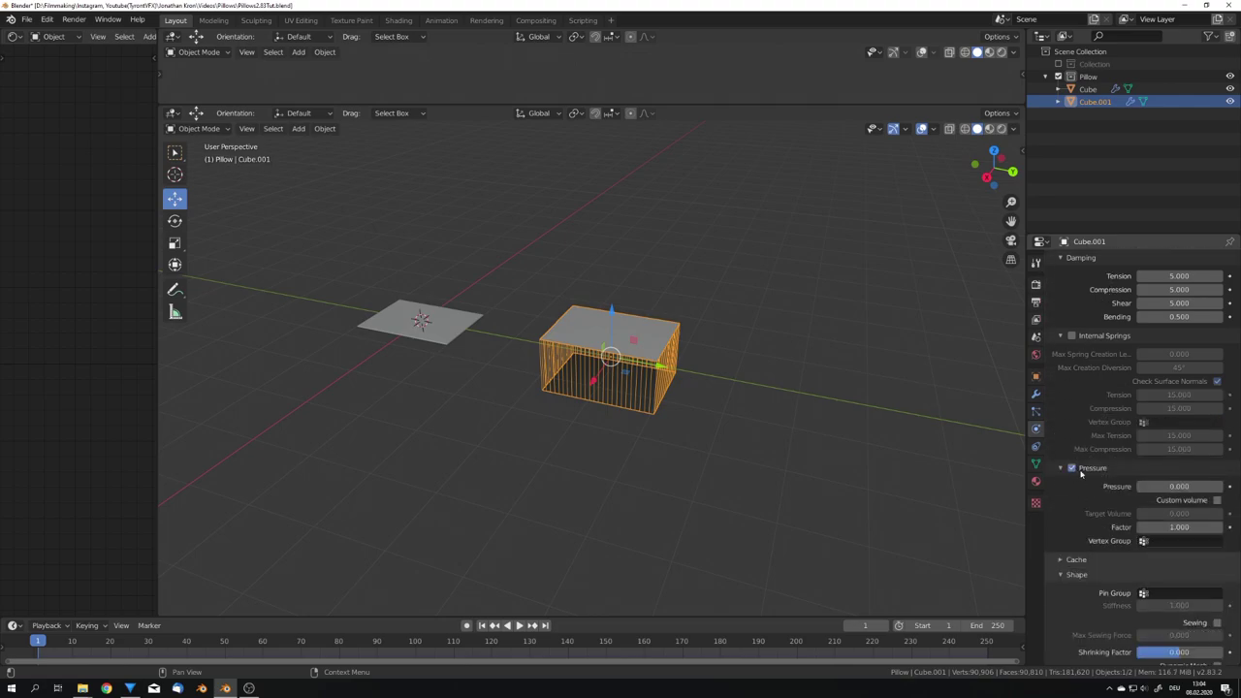
{"action": "left_click", "coordinate": [1154, 486]}
{"action": "type", "text": "10"}
{"action": "key", "text": "Return"}
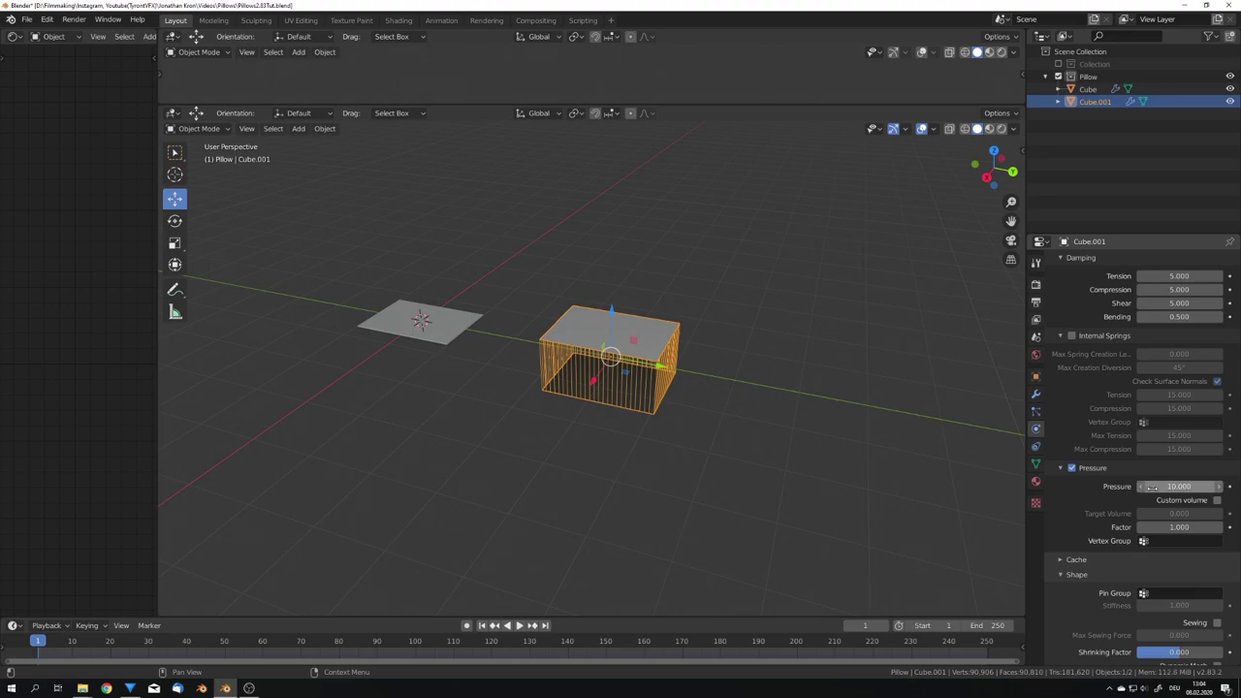
Enable Sewing in the open-sided box's cloth settings and run the simulation to frame 10.
{"action": "scroll", "coordinate": [1164, 499], "scroll_direction": "down", "scroll_amount": 8}
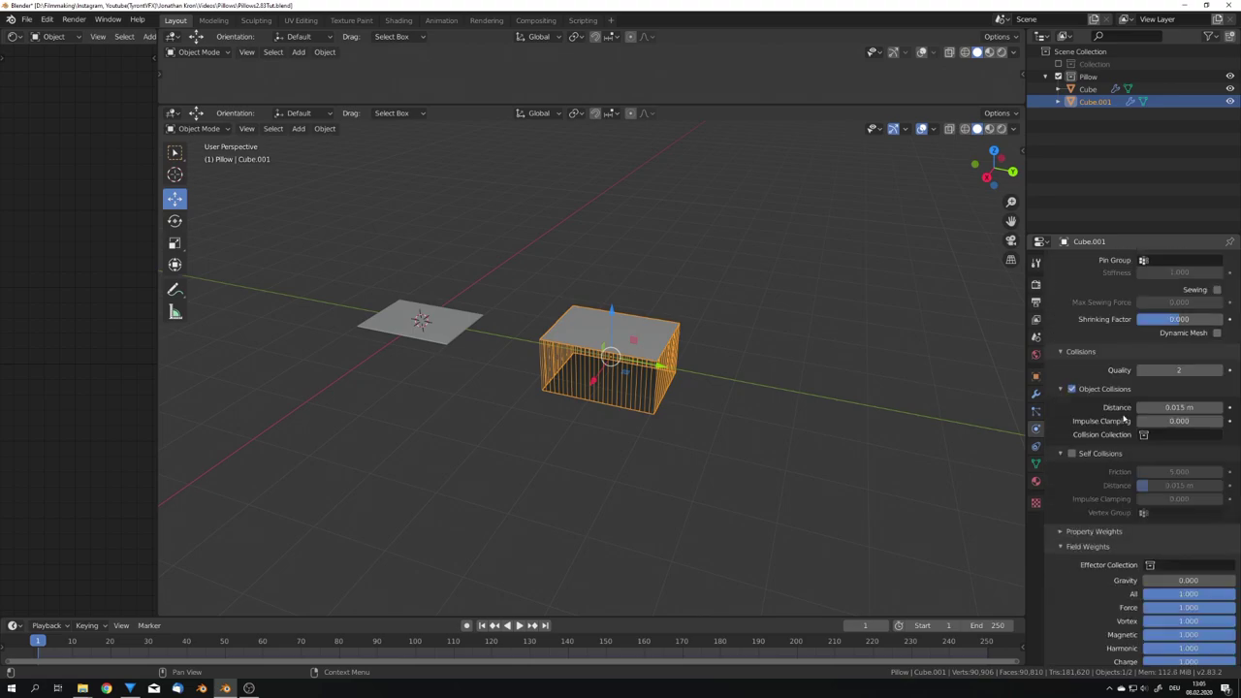
{"action": "left_click", "coordinate": [1219, 290]}
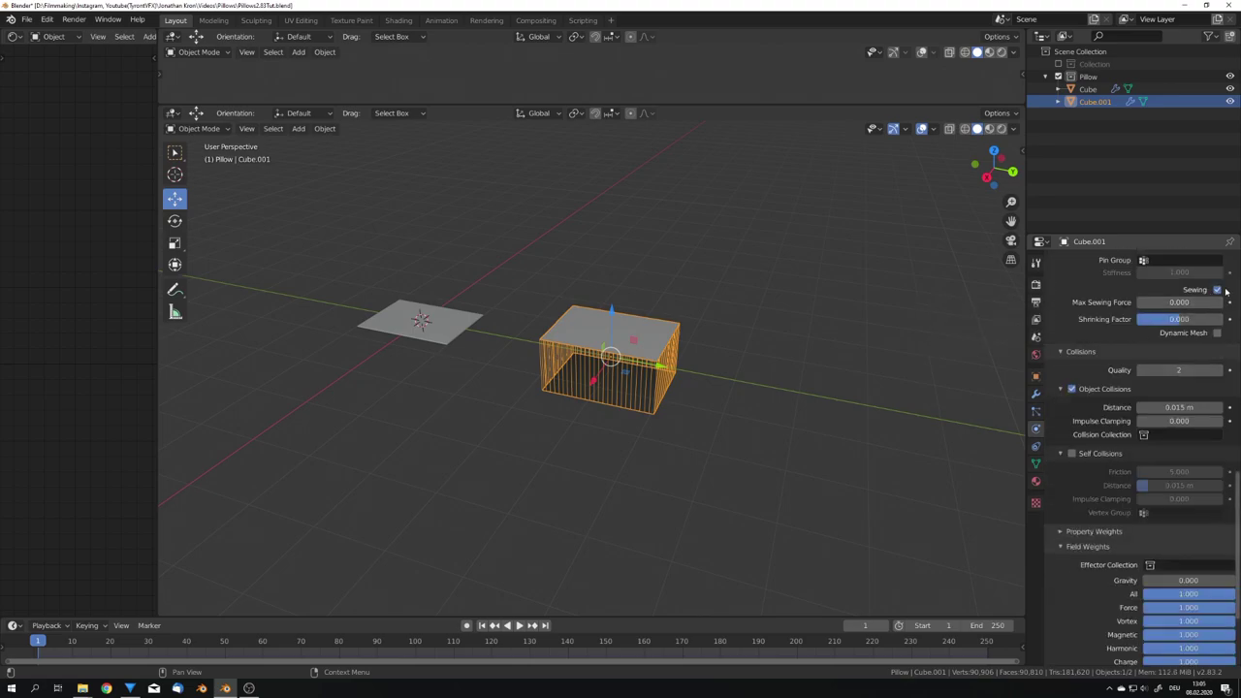
{"action": "scroll", "coordinate": [813, 400], "scroll_direction": "up", "scroll_amount": 5}
{"action": "middle_click_drag", "start_coordinate": [813, 401], "coordinate": [779, 310]}
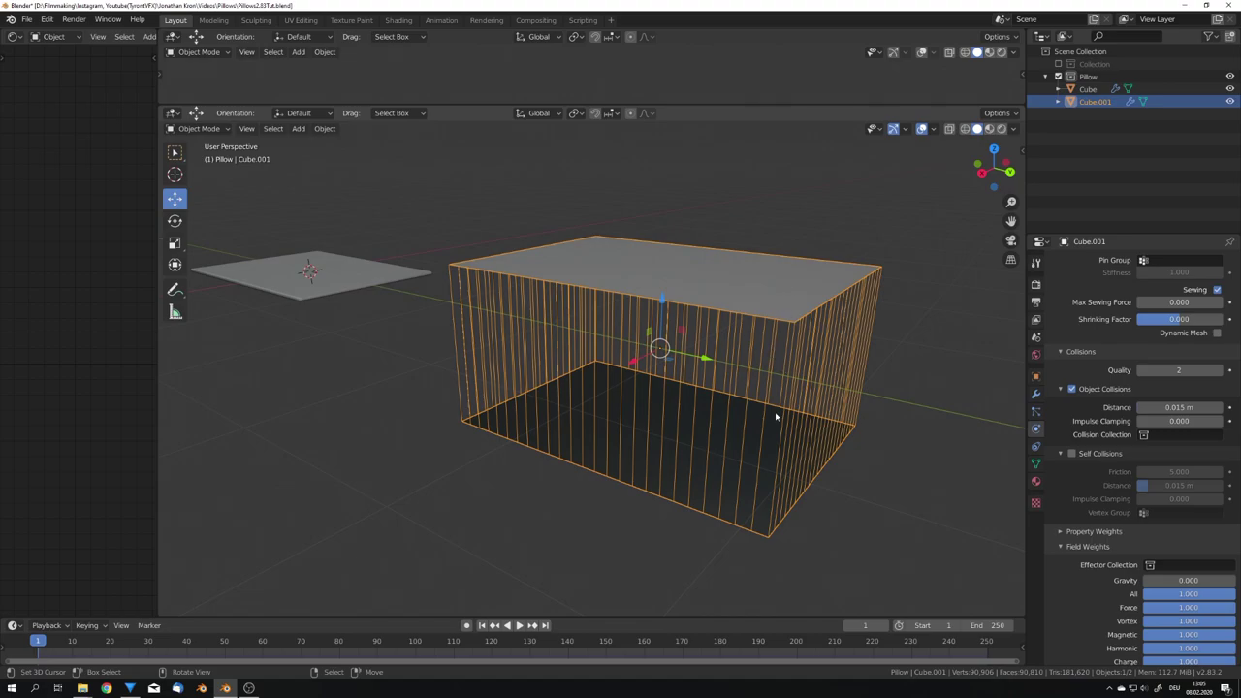
{"action": "middle_click_drag", "start_coordinate": [775, 417], "coordinate": [779, 390]}
{"action": "key", "text": "space"}
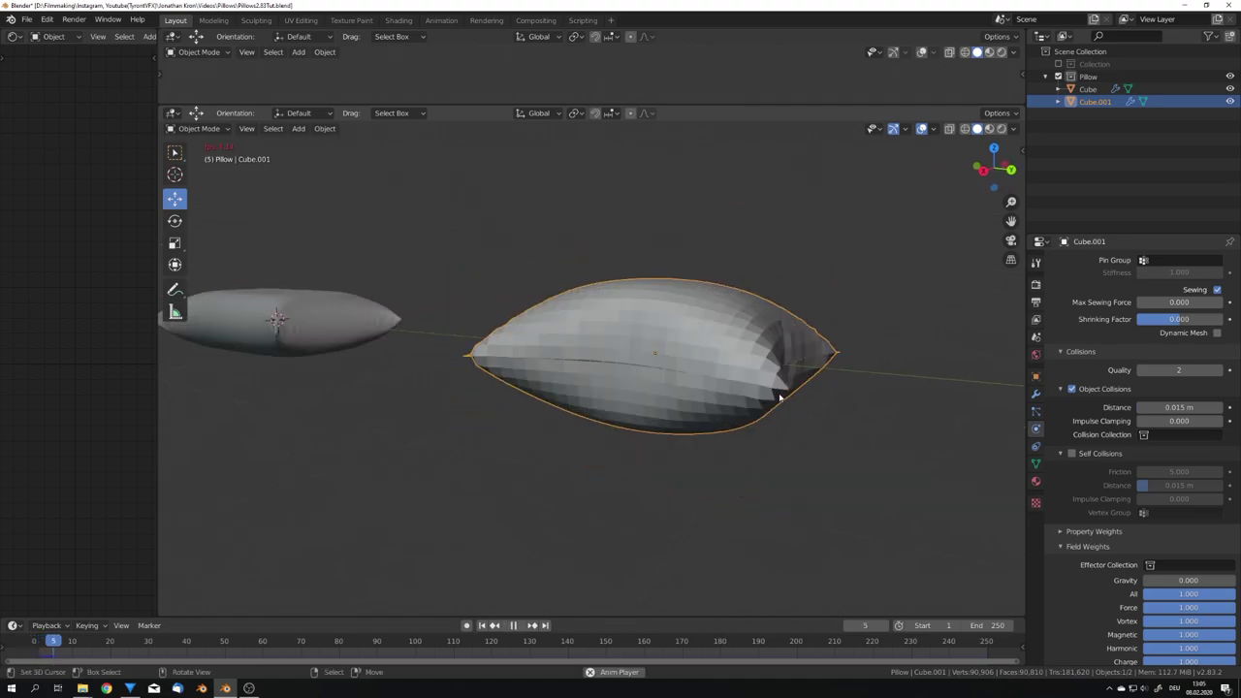
{"action": "key", "text": "space"}
Add a level 2 subdivision to the sewn pillow and check its seam up close.
{"action": "middle_click_drag", "start_coordinate": [779, 398], "coordinate": [811, 440]}
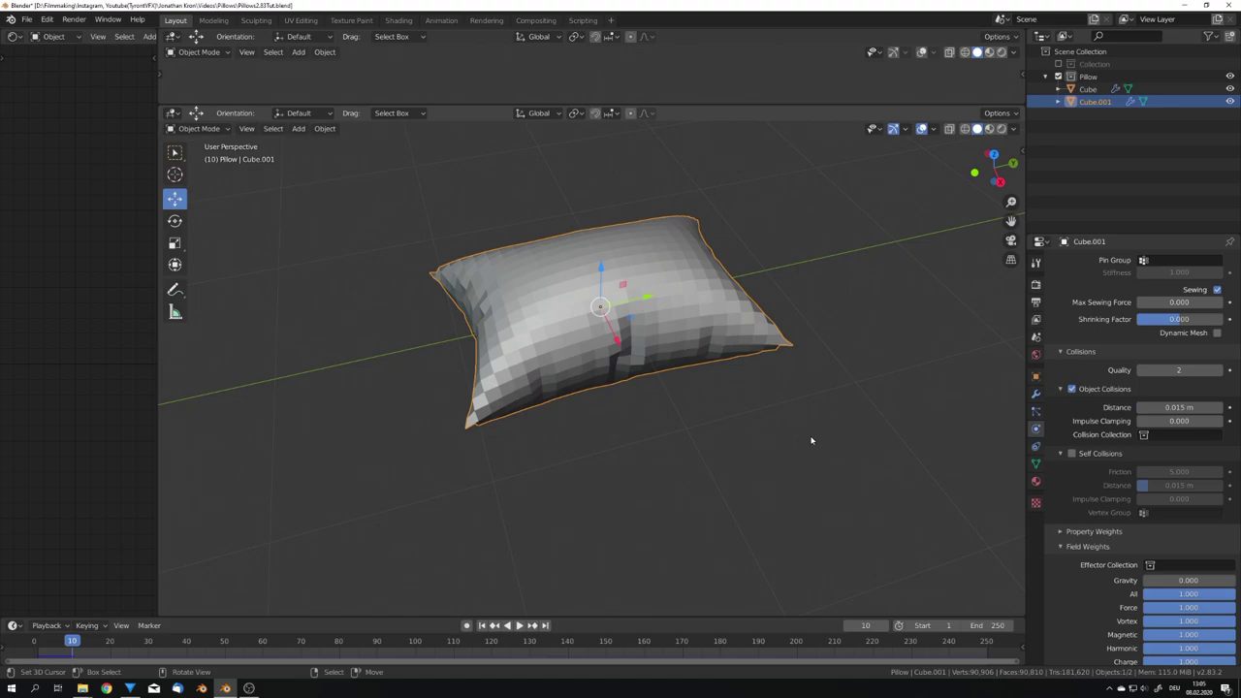
{"action": "middle_click_drag", "start_coordinate": [663, 390], "coordinate": [619, 387]}
{"action": "scroll", "coordinate": [678, 376], "scroll_direction": "up", "scroll_amount": 4}
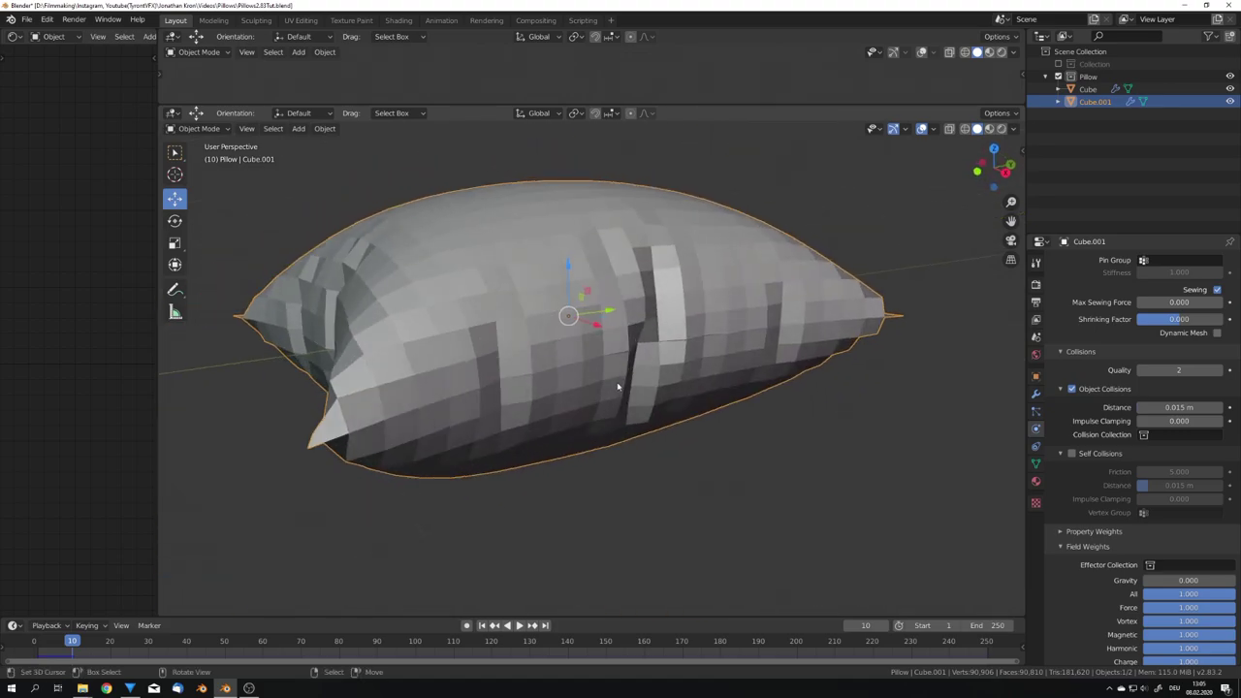
{"action": "key", "text": "ctrl+2"}
{"action": "middle_click_drag", "start_coordinate": [618, 386], "coordinate": [568, 345]}
{"action": "scroll", "coordinate": [623, 384], "scroll_direction": "up", "scroll_amount": 5}
{"action": "scroll", "coordinate": [773, 354], "scroll_direction": "down", "scroll_amount": 4}
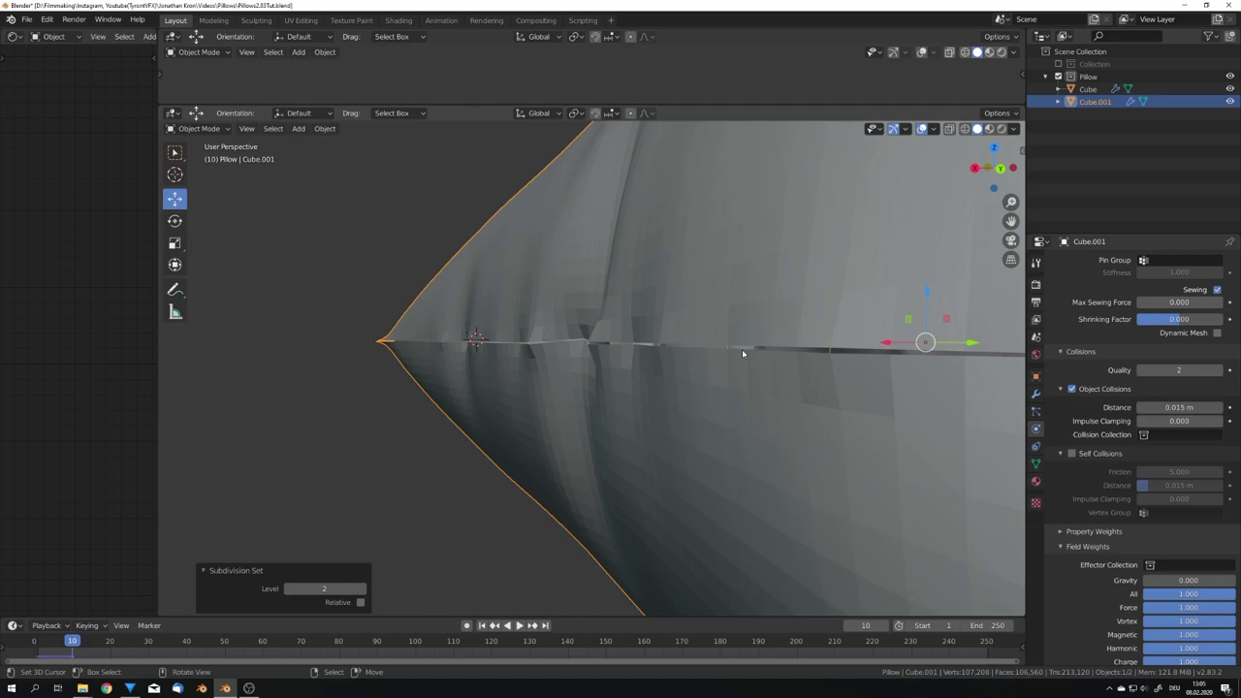
{"action": "scroll", "coordinate": [710, 370], "scroll_direction": "down", "scroll_amount": 6}
Examine the folds of the slab-based pillow and compare its shape with the sewn pillow.
{"action": "middle_click_drag", "start_coordinate": [589, 378], "coordinate": [718, 391]}
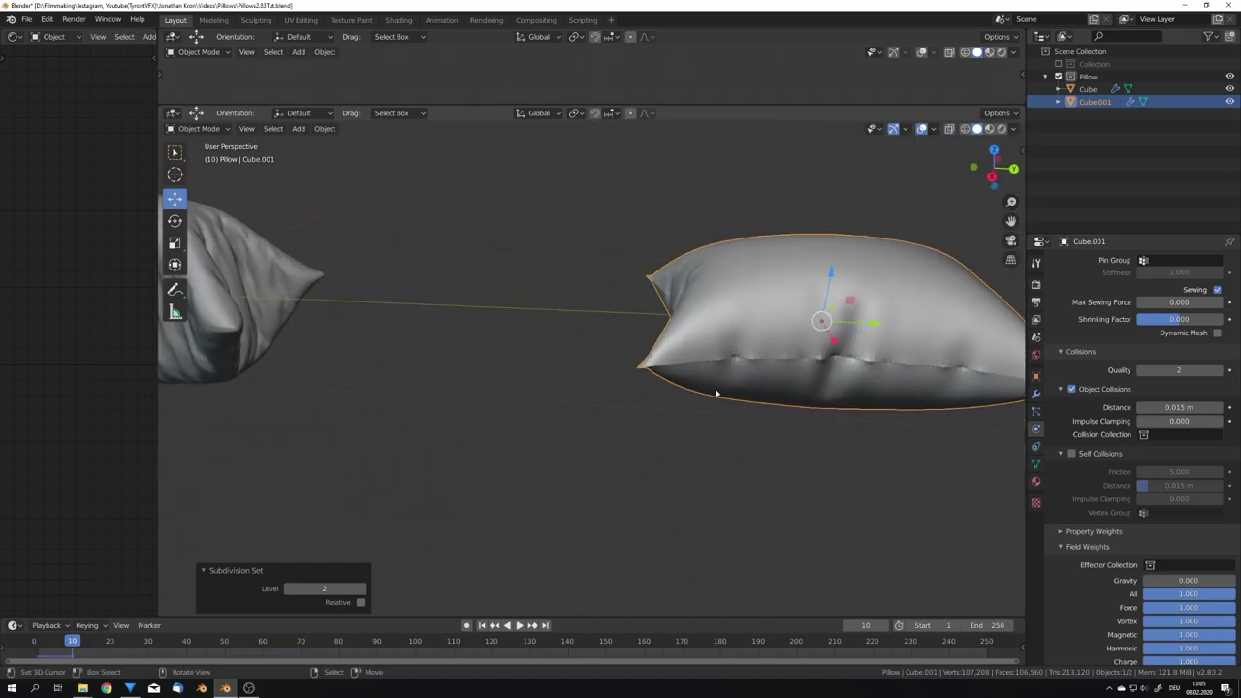
{"action": "scroll", "coordinate": [717, 391], "scroll_direction": "down", "scroll_amount": 5}
{"action": "middle_click_drag", "start_coordinate": [640, 393], "coordinate": [706, 396], "text": "shift"}
{"action": "scroll", "coordinate": [705, 388], "scroll_direction": "up", "scroll_amount": 6}
{"action": "left_click", "coordinate": [701, 343]}
{"action": "middle_click_drag", "start_coordinate": [701, 346], "coordinate": [617, 394], "text": "shift"}
{"action": "scroll", "coordinate": [617, 394], "scroll_direction": "up", "scroll_amount": 6}
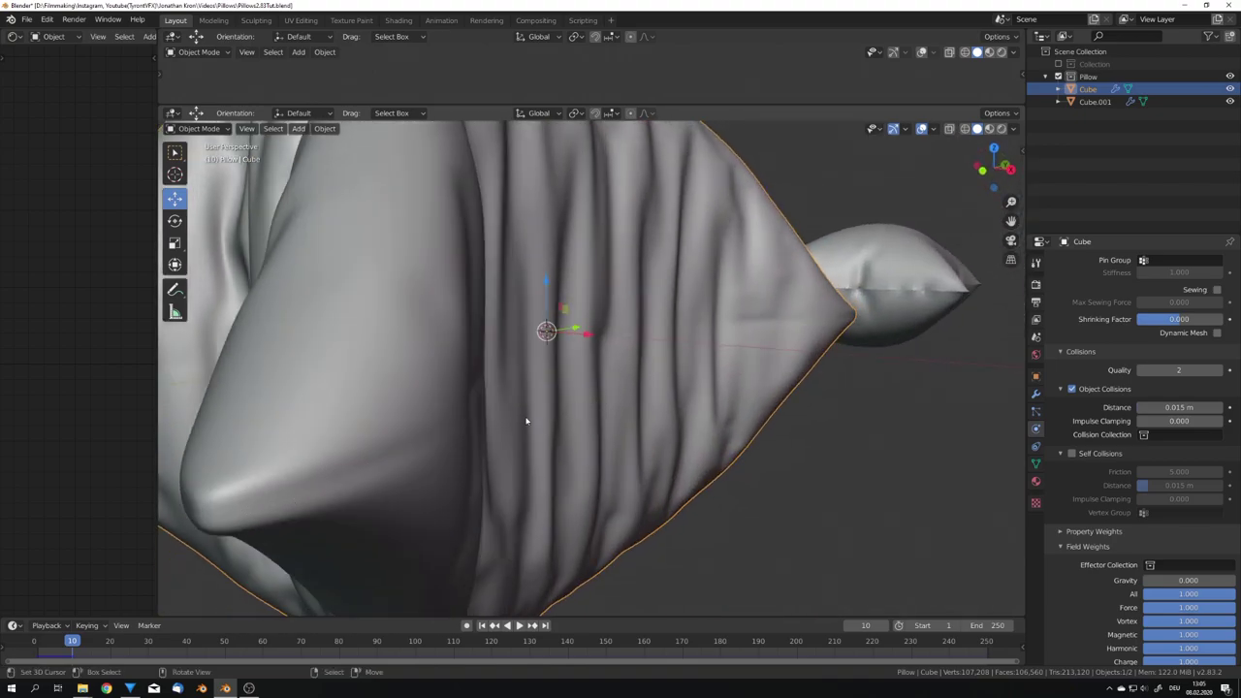
{"action": "scroll", "coordinate": [527, 421], "scroll_direction": "down", "scroll_amount": 6}
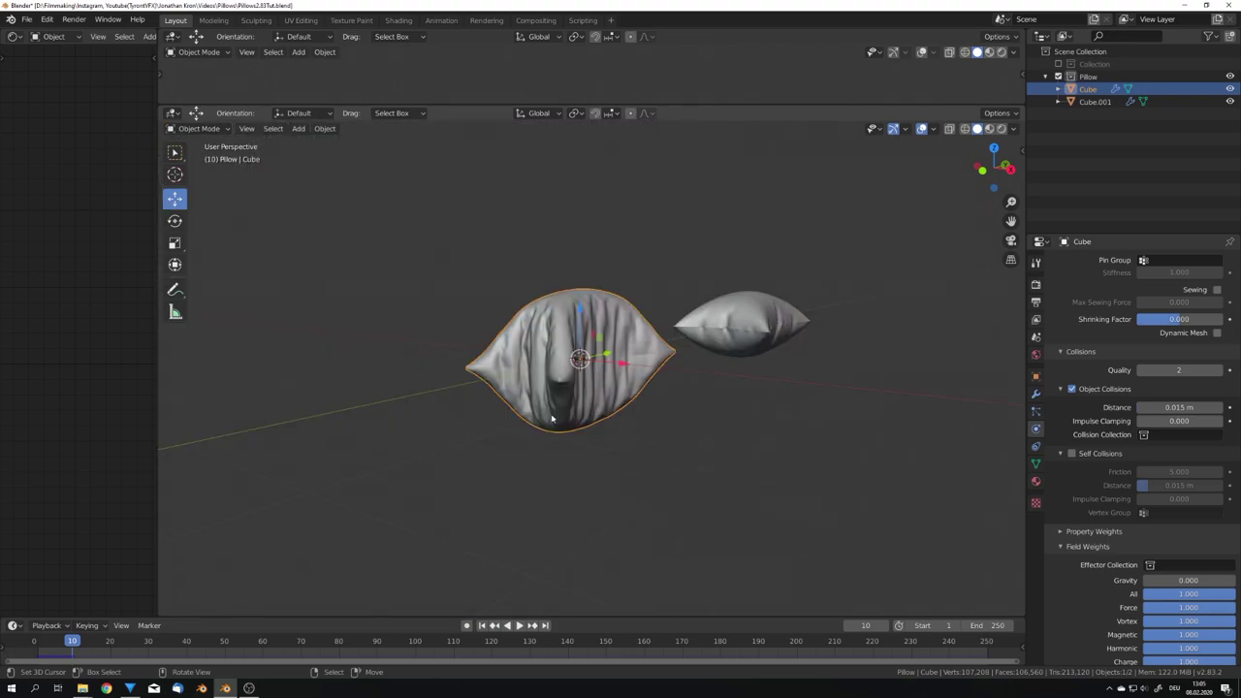
{"action": "scroll", "coordinate": [527, 423], "scroll_direction": "down", "scroll_amount": 4}
{"action": "mouse_move", "coordinate": [552, 419]}
{"action": "middle_mouse_down"}
{"action": "mouse_move", "coordinate": [515, 424]}
{"action": "mouse_move", "coordinate": [548, 410]}
{"action": "middle_mouse_up"}
{"action": "scroll", "coordinate": [553, 409], "scroll_direction": "up", "scroll_amount": 6}
{"action": "scroll", "coordinate": [548, 409], "scroll_direction": "down", "scroll_amount": 5}
Delete the sewn pillow, leaving only the slab-based one.
{"action": "left_click", "coordinate": [716, 359]}
{"action": "middle_click_drag", "start_coordinate": [716, 359], "coordinate": [271, 532]}
{"action": "key", "text": "Delete"}
Resume the remaining pillow's cloth simulation and stop it at frame 17, comparing the neighbouring frame.
{"action": "key", "text": "space"}
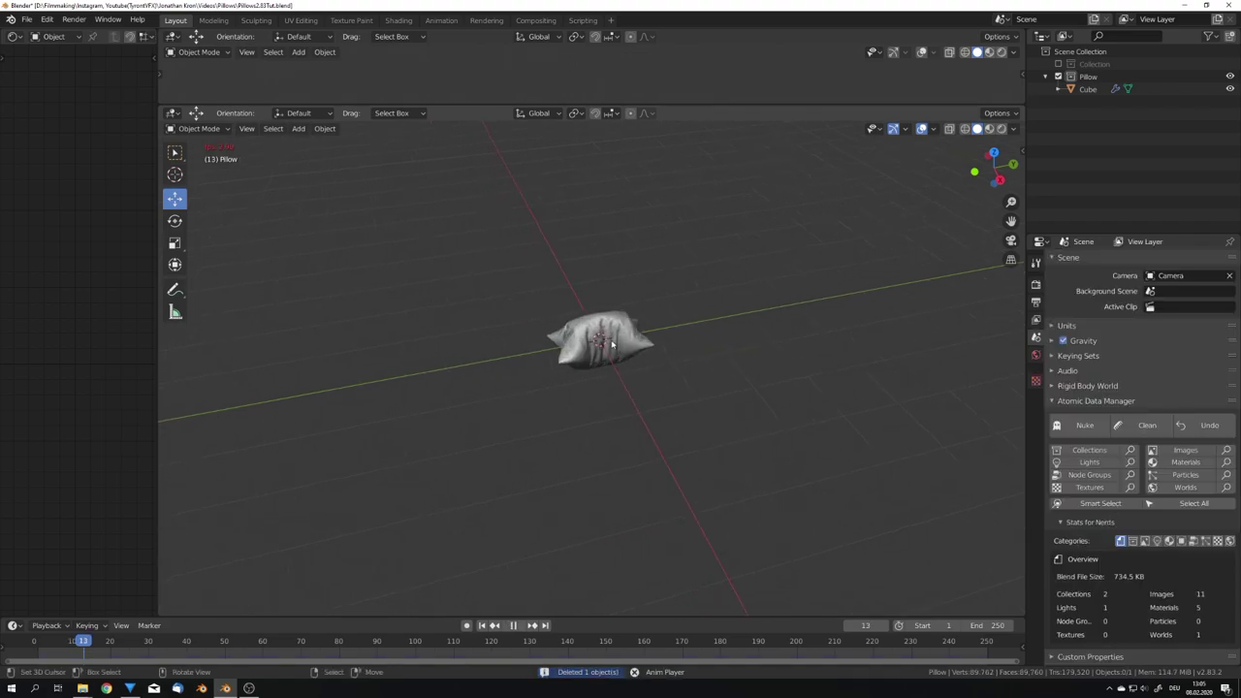
{"action": "key", "text": "space"}
{"action": "scroll", "coordinate": [617, 359], "scroll_direction": "up", "scroll_amount": 3}
{"action": "middle_click_drag", "start_coordinate": [616, 360], "coordinate": [679, 352]}
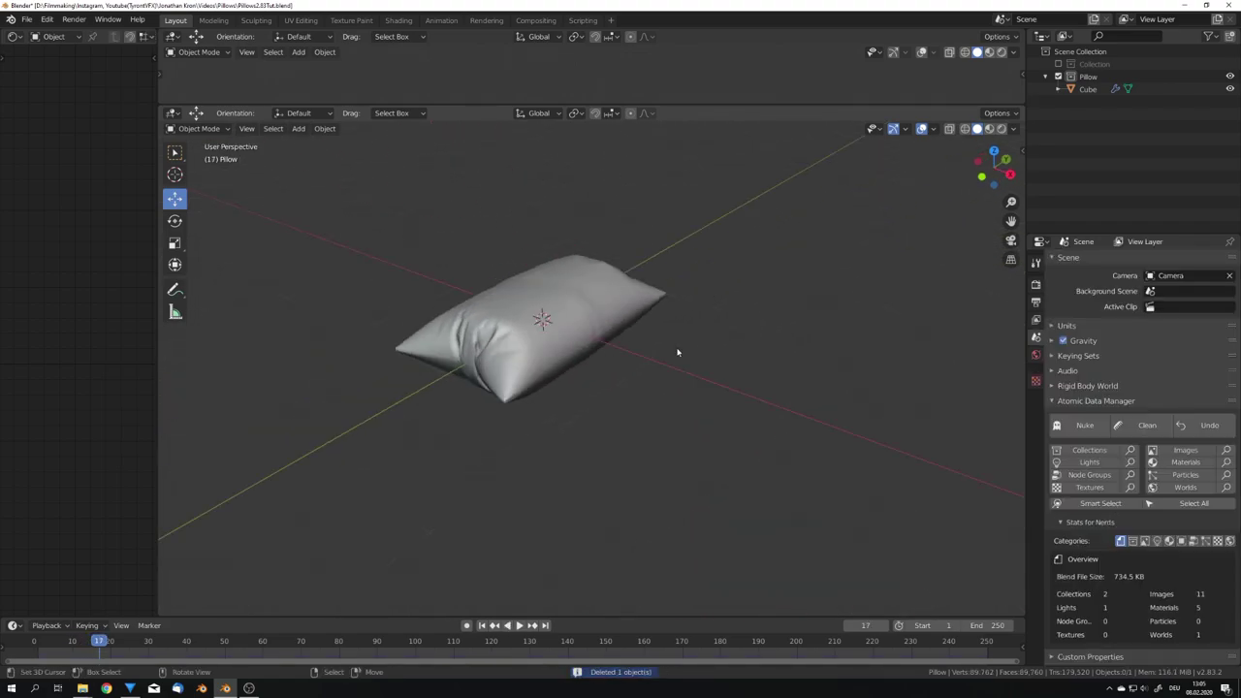
{"action": "key", "text": "Left"}
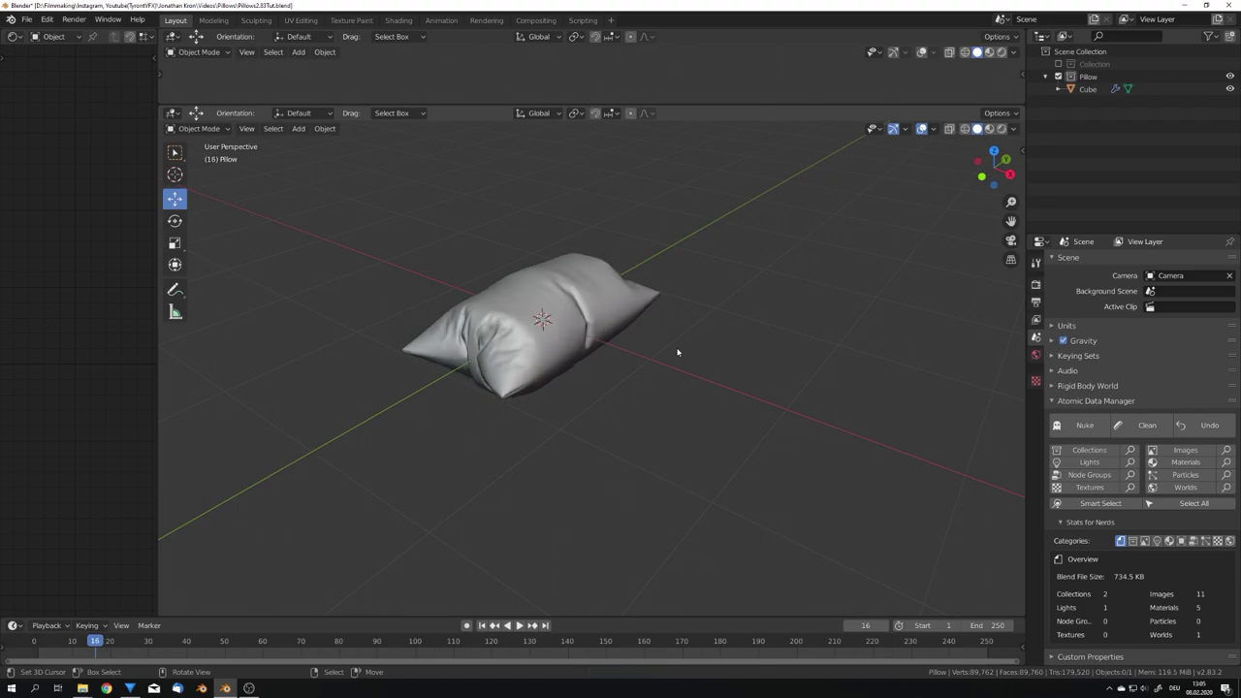
{"action": "key", "text": "Right"}
{"action": "middle_click_drag", "start_coordinate": [679, 352], "coordinate": [433, 389]}
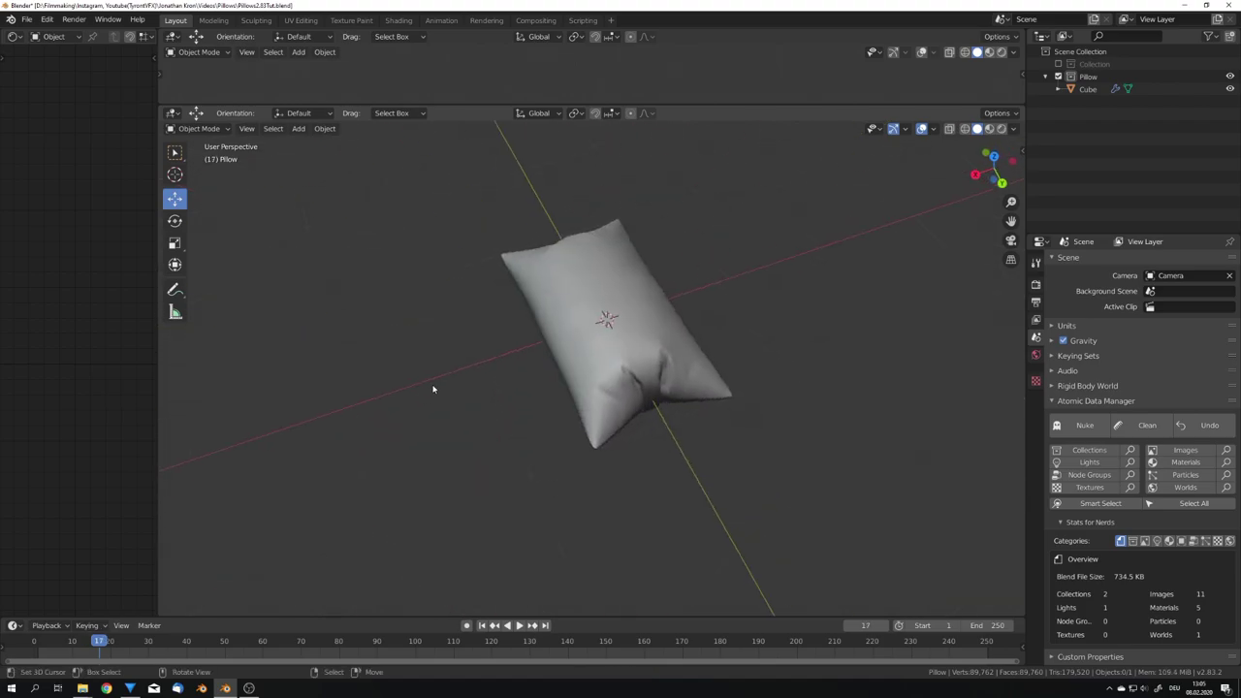
Apply the Cloth modifier of the remaining pillow at frame 17.
{"action": "left_click", "coordinate": [580, 343]}
{"action": "middle_click_drag", "start_coordinate": [580, 343], "coordinate": [678, 404]}
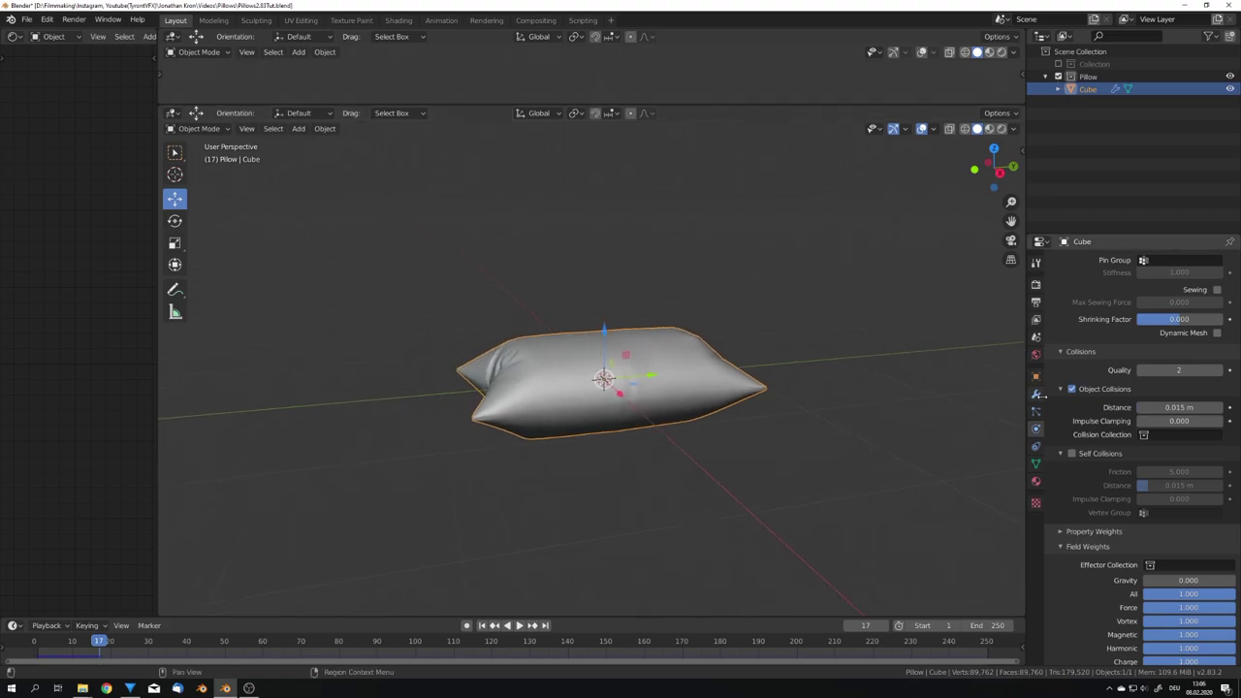
{"action": "left_click", "coordinate": [1037, 394]}
{"action": "left_click", "coordinate": [1059, 279]}
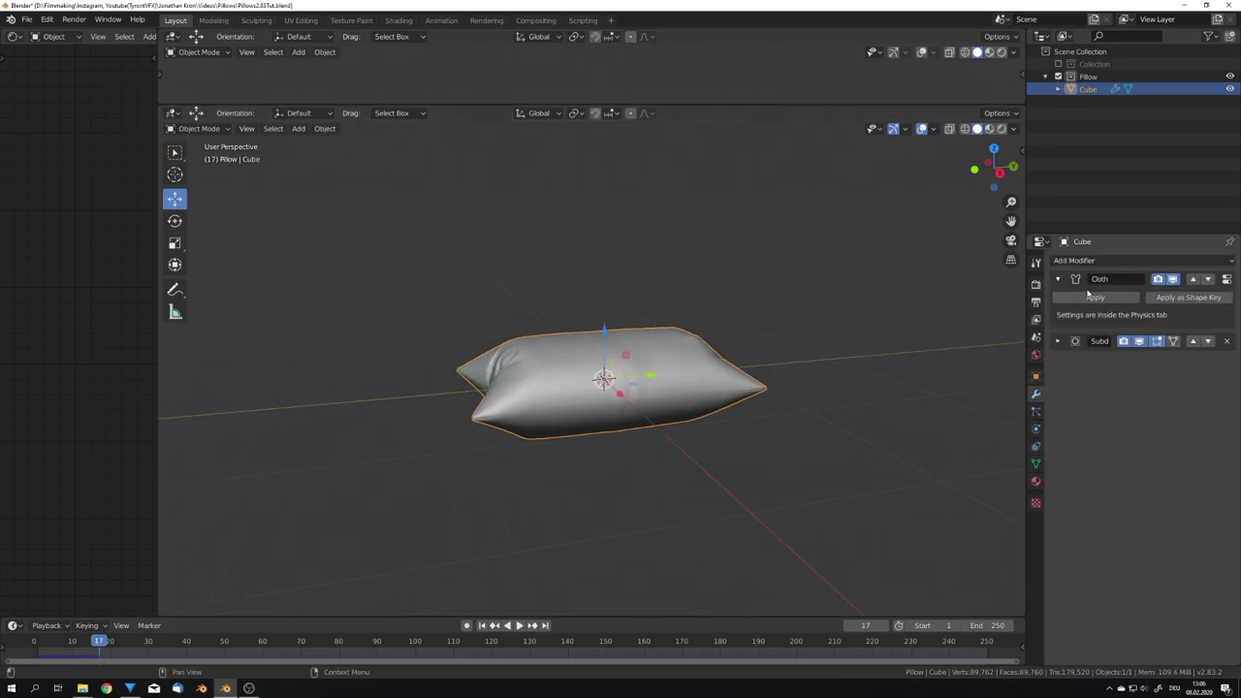
{"action": "left_click", "coordinate": [1095, 297]}
Scale the seam edge loop around the pillow up to about 1.03 in Edit Mode and return to Object Mode.
{"action": "middle_click_drag", "start_coordinate": [909, 352], "coordinate": [679, 416]}
{"action": "key", "text": "Tab"}
{"action": "scroll", "coordinate": [732, 397], "scroll_direction": "up", "scroll_amount": 3}
{"action": "key", "text": "s"}
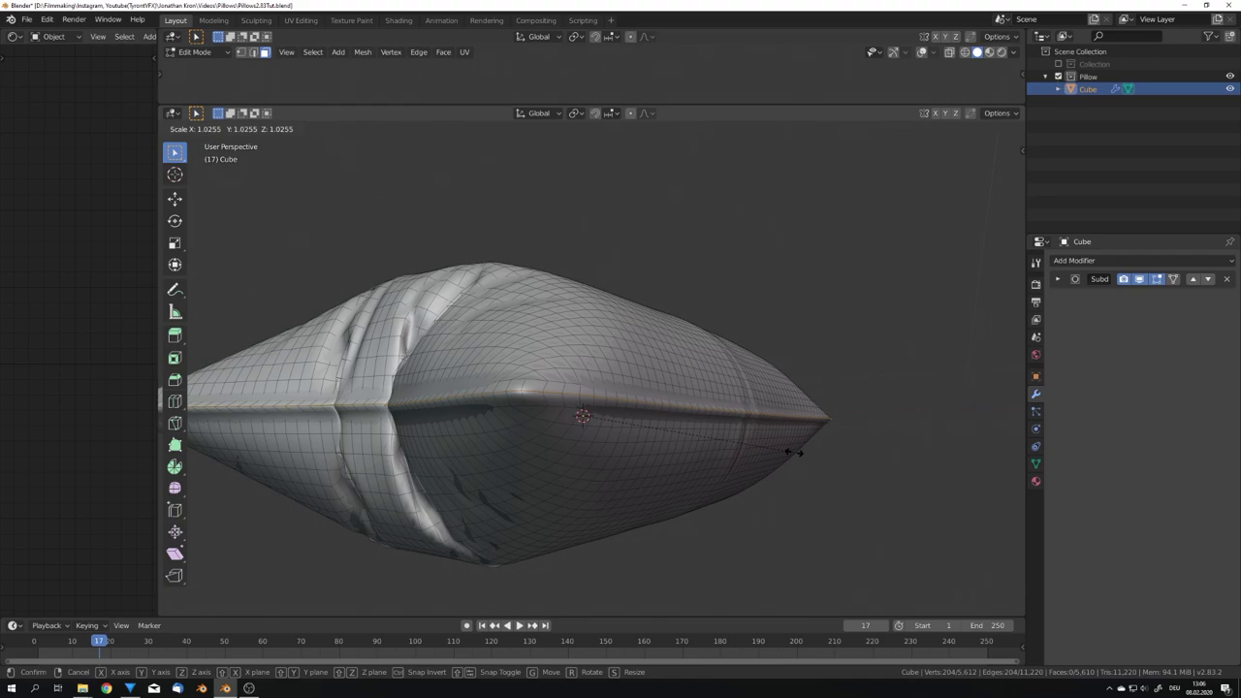
{"action": "left_click", "coordinate": [794, 452]}
{"action": "key", "text": "ctrl+Tab"}
{"action": "left_click", "coordinate": [626, 452]}
{"action": "middle_click_drag", "start_coordinate": [627, 452], "coordinate": [585, 436]}
{"action": "scroll", "coordinate": [595, 460], "scroll_direction": "down", "scroll_amount": 4}
{"action": "left_click", "coordinate": [577, 472]}
{"action": "left_click", "coordinate": [584, 394]}
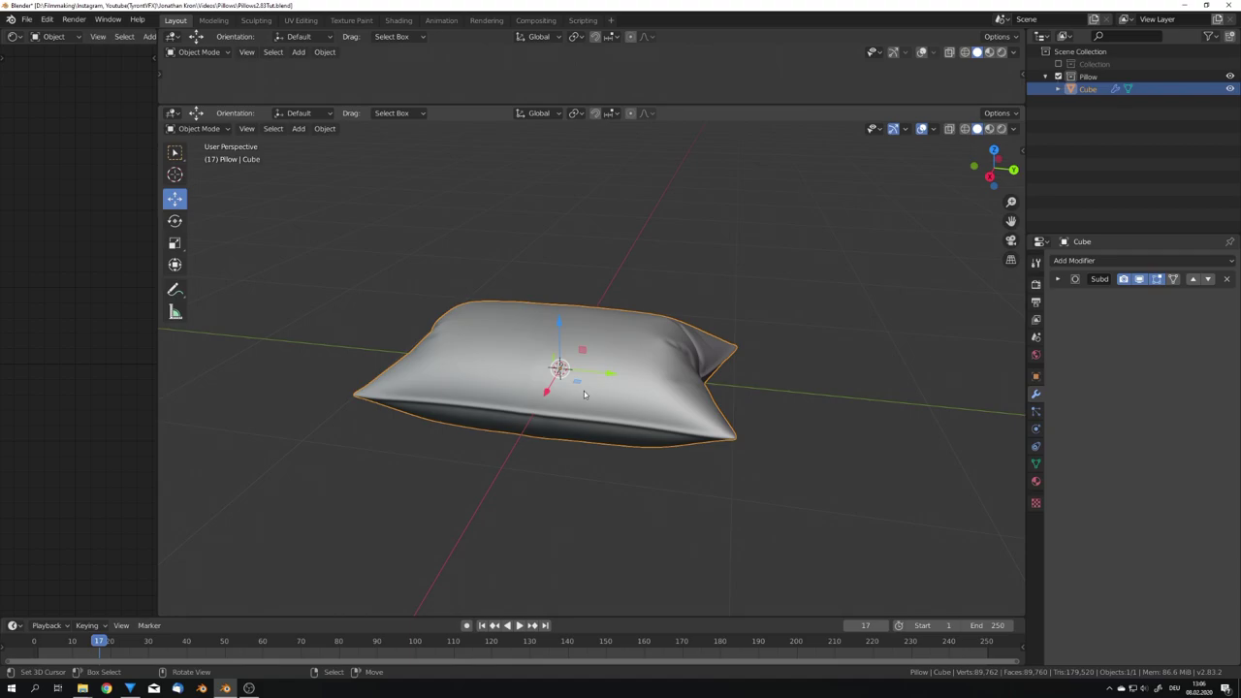
Switch the pillow to Sculpt Mode and choose the Cloth brush.
{"action": "middle_click_drag", "start_coordinate": [584, 394], "coordinate": [600, 374]}
{"action": "key", "text": "ctrl+Tab"}
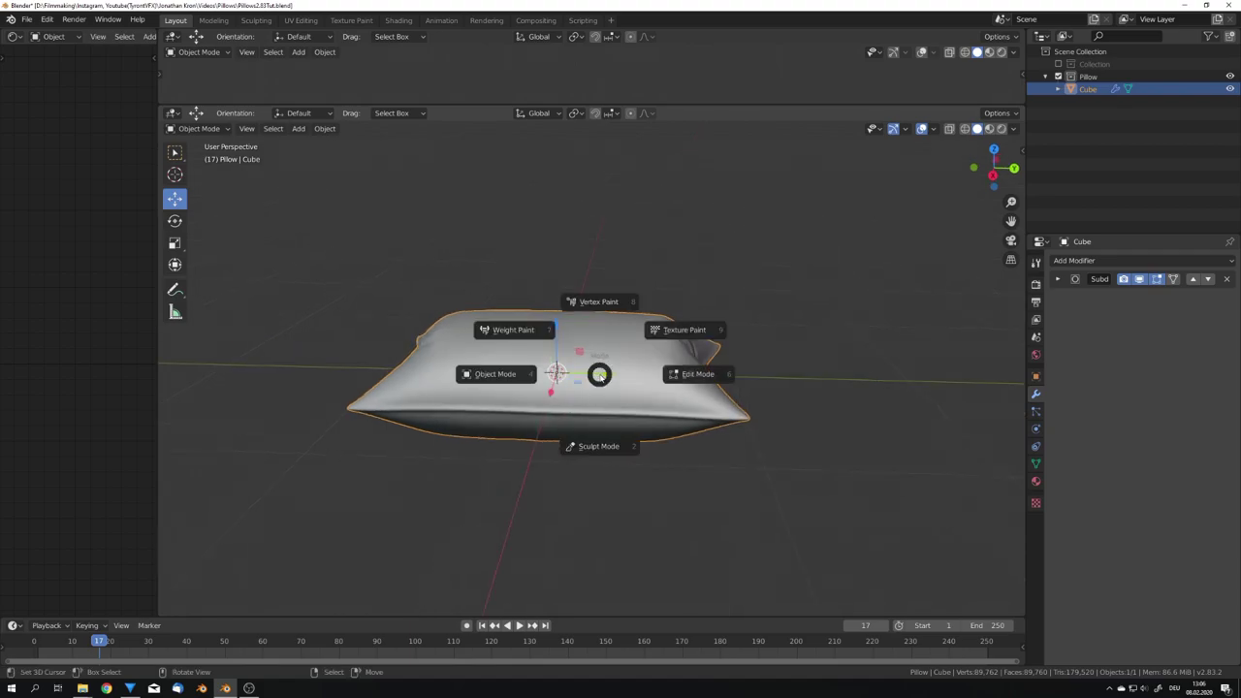
{"action": "left_click", "coordinate": [600, 447]}
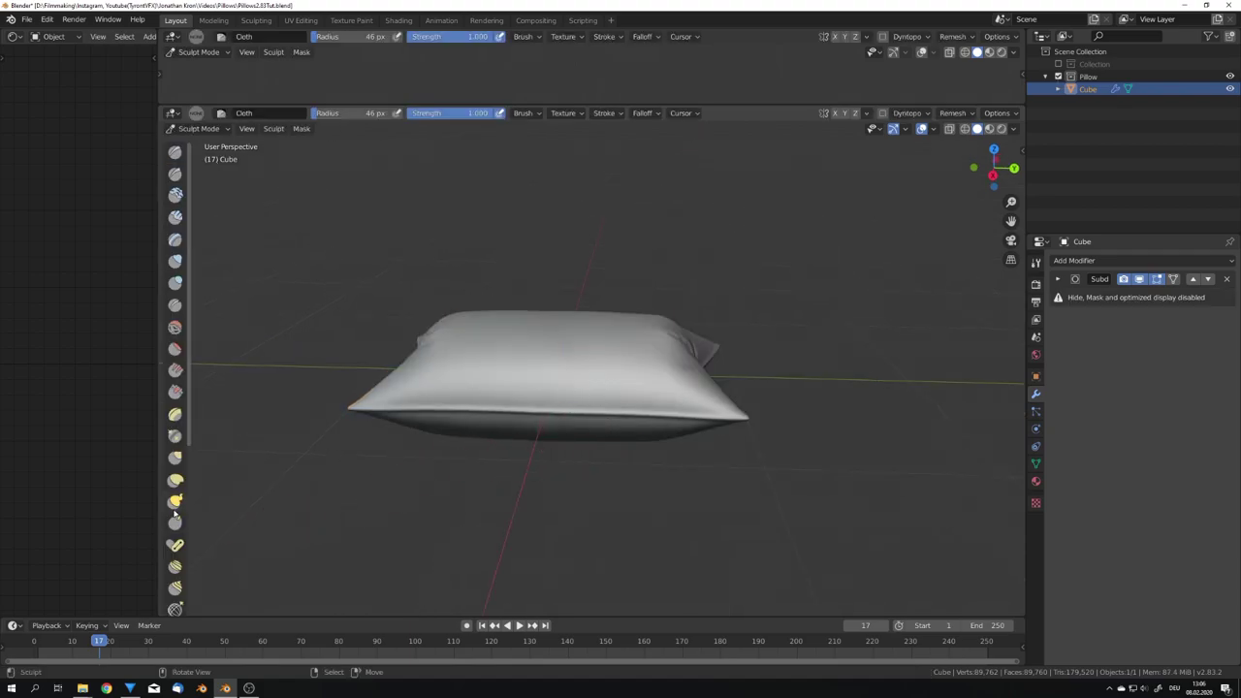
{"action": "left_click", "coordinate": [174, 438]}
{"action": "scroll", "coordinate": [175, 432], "scroll_direction": "down", "scroll_amount": 1}
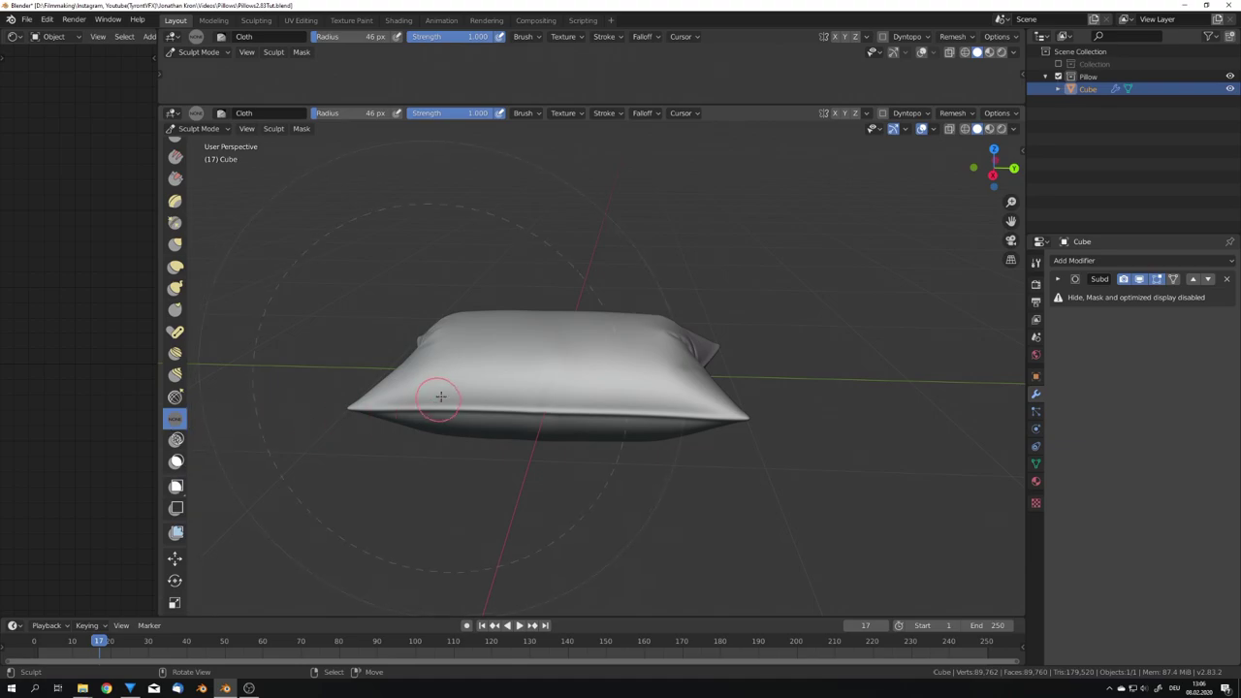
Apply the pillow's scale in Object Mode and go back to Sculpt Mode.
{"action": "key", "text": "ctrl+Tab"}
{"action": "left_click", "coordinate": [517, 420]}
{"action": "mouse_move", "coordinate": [463, 396]}
{"action": "middle_mouse_down"}
{"action": "mouse_move", "coordinate": [535, 422]}
{"action": "mouse_move", "coordinate": [567, 402]}
{"action": "middle_mouse_up"}
{"action": "key", "text": "ctrl+a"}
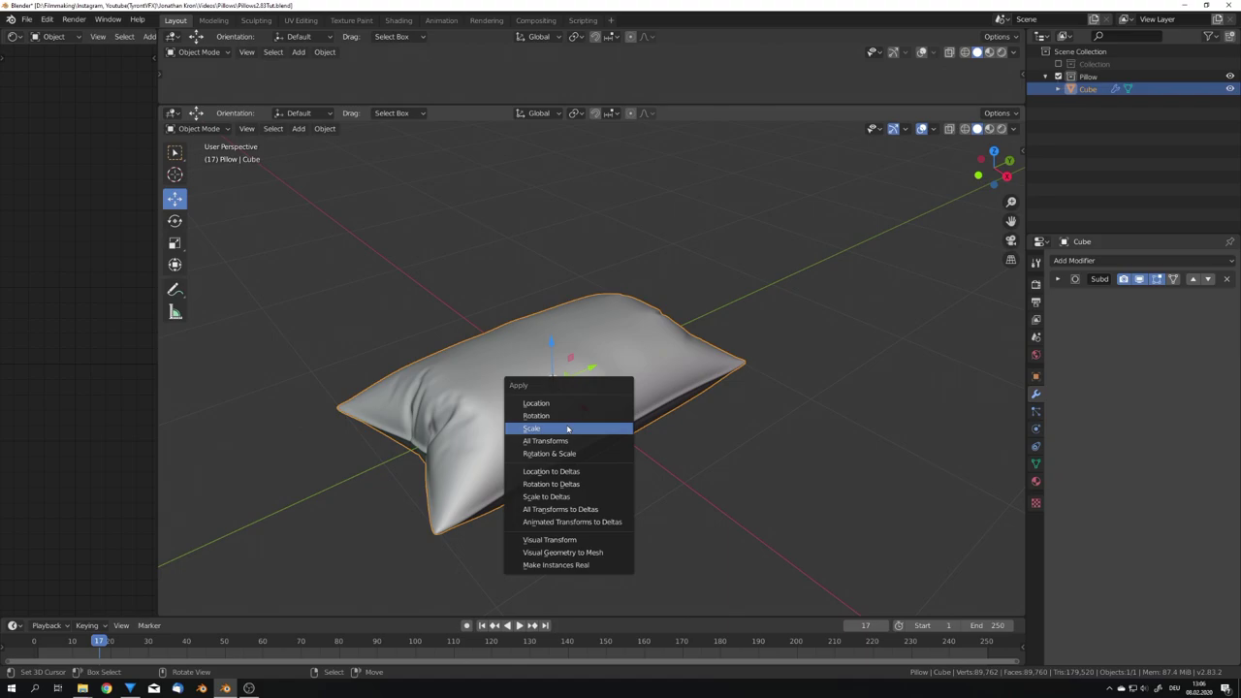
{"action": "left_click", "coordinate": [553, 430]}
{"action": "key", "text": "ctrl+Tab"}
{"action": "left_click", "coordinate": [567, 490]}
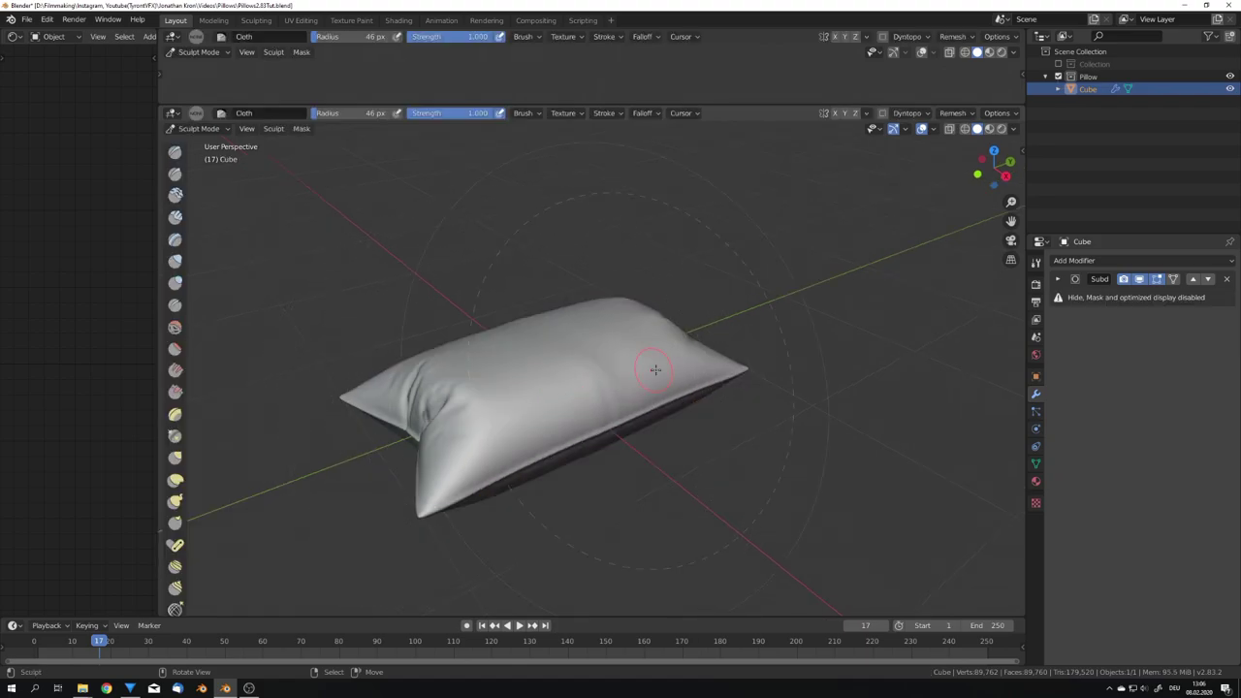
Try a Cloth brush stroke across the top of the pillow and undo it.
{"action": "left_click_drag", "start_coordinate": [543, 394], "coordinate": [572, 373]}
{"action": "middle_click_drag", "start_coordinate": [545, 403], "coordinate": [583, 410]}
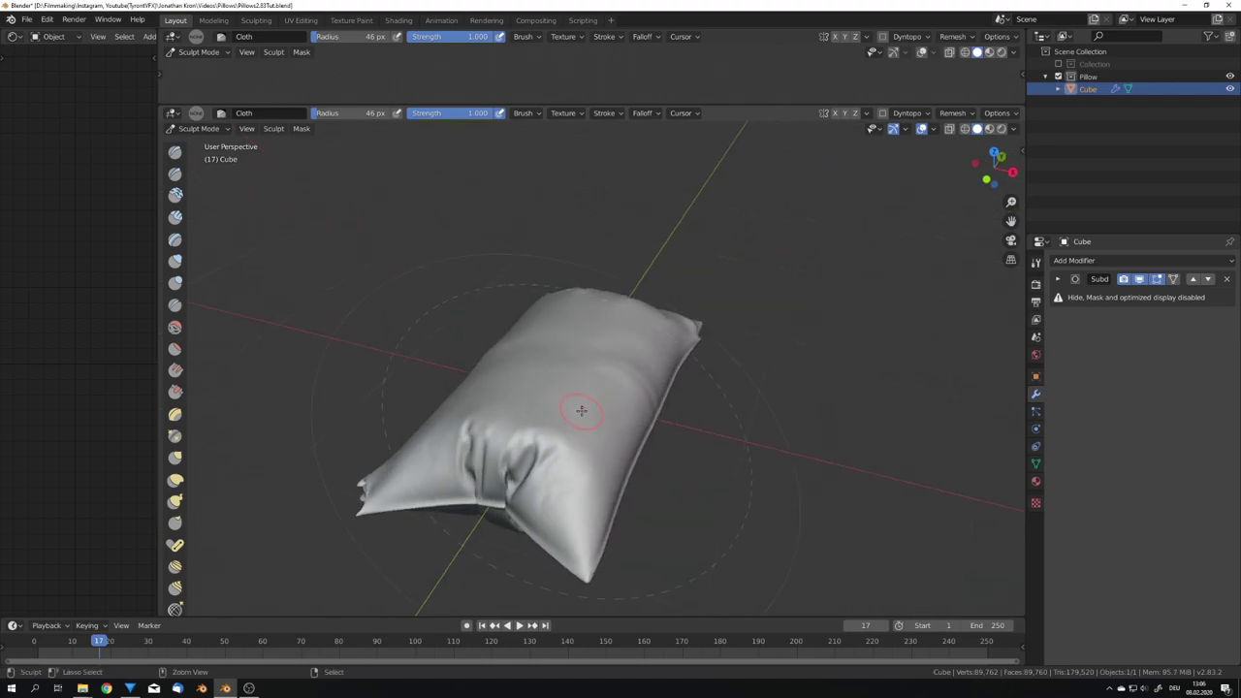
{"action": "key", "text": "ctrl+z"}
Reduce the Cloth brush radius to 24 px.
{"action": "key", "text": "f"}
{"action": "middle_click_drag", "start_coordinate": [695, 433], "coordinate": [625, 428]}
{"action": "left_click", "coordinate": [646, 430]}
Test the smaller Cloth brush with a short stroke on the pillow's surface and undo it.
{"action": "scroll", "coordinate": [565, 421], "scroll_direction": "up", "scroll_amount": 4}
{"action": "left_click_drag", "start_coordinate": [494, 434], "coordinate": [521, 424]}
{"action": "key", "text": "ctrl+z"}
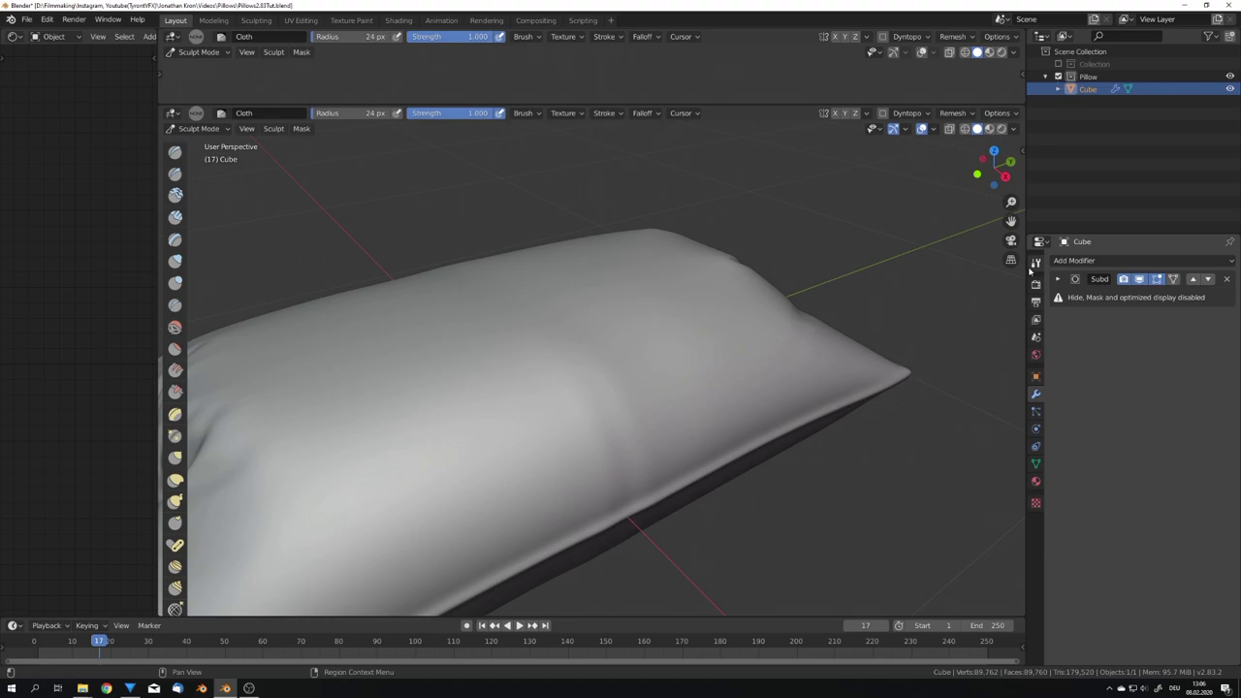
Set the Cloth brush's cloth mass to 0.350 and test it with a short stroke that is undone.
{"action": "left_click", "coordinate": [1036, 264]}
{"action": "middle_click_drag", "start_coordinate": [645, 424], "coordinate": [804, 363], "text": "shift"}
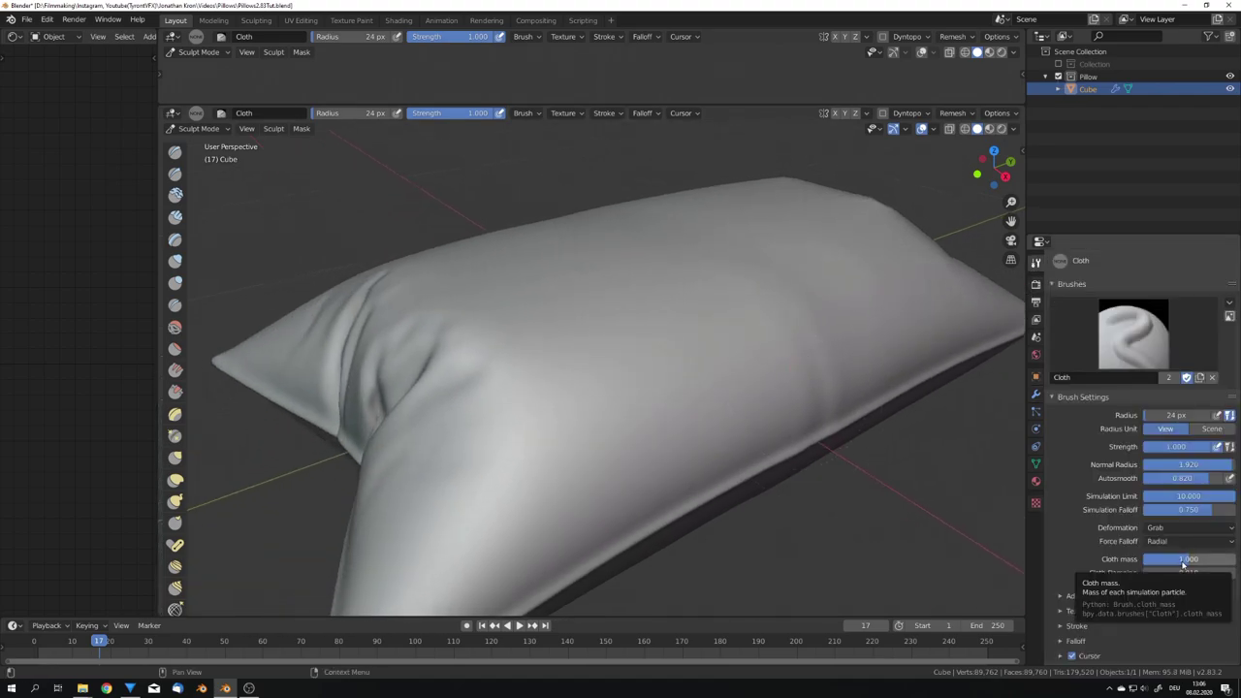
{"action": "left_click_drag", "start_coordinate": [1180, 563], "coordinate": [1167, 560]}
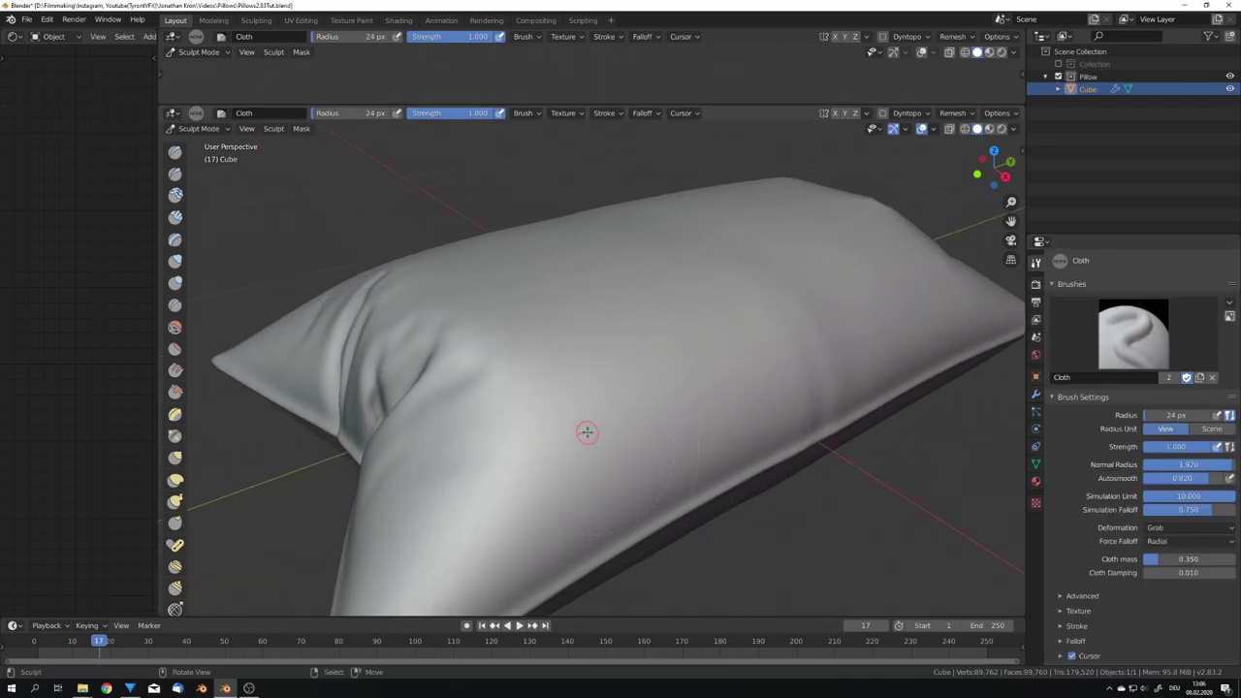
{"action": "left_click_drag", "start_coordinate": [588, 432], "coordinate": [604, 427]}
{"action": "key", "text": "ctrl+z"}
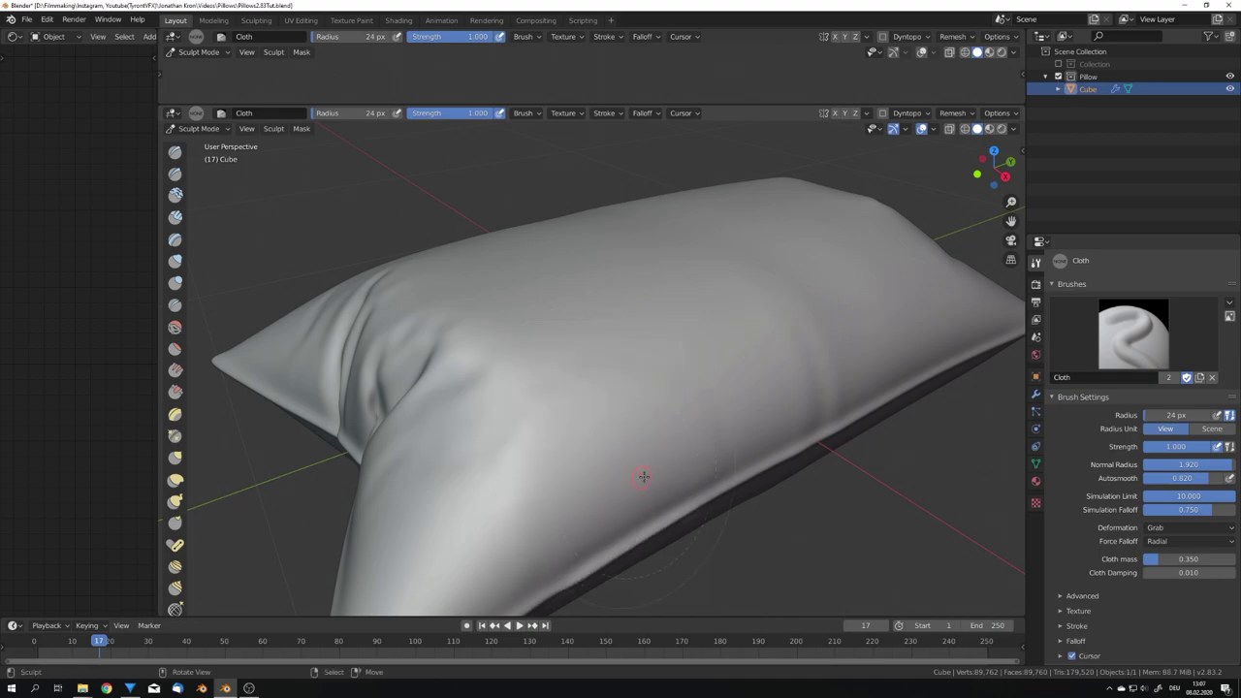
Sculpt a short stroke above the long seam, change the Cloth brush deformation to Drag and sculpt again.
{"action": "middle_click_drag", "start_coordinate": [719, 452], "coordinate": [655, 453]}
{"action": "left_click_drag", "start_coordinate": [680, 436], "coordinate": [701, 444]}
{"action": "left_click", "coordinate": [1173, 528]}
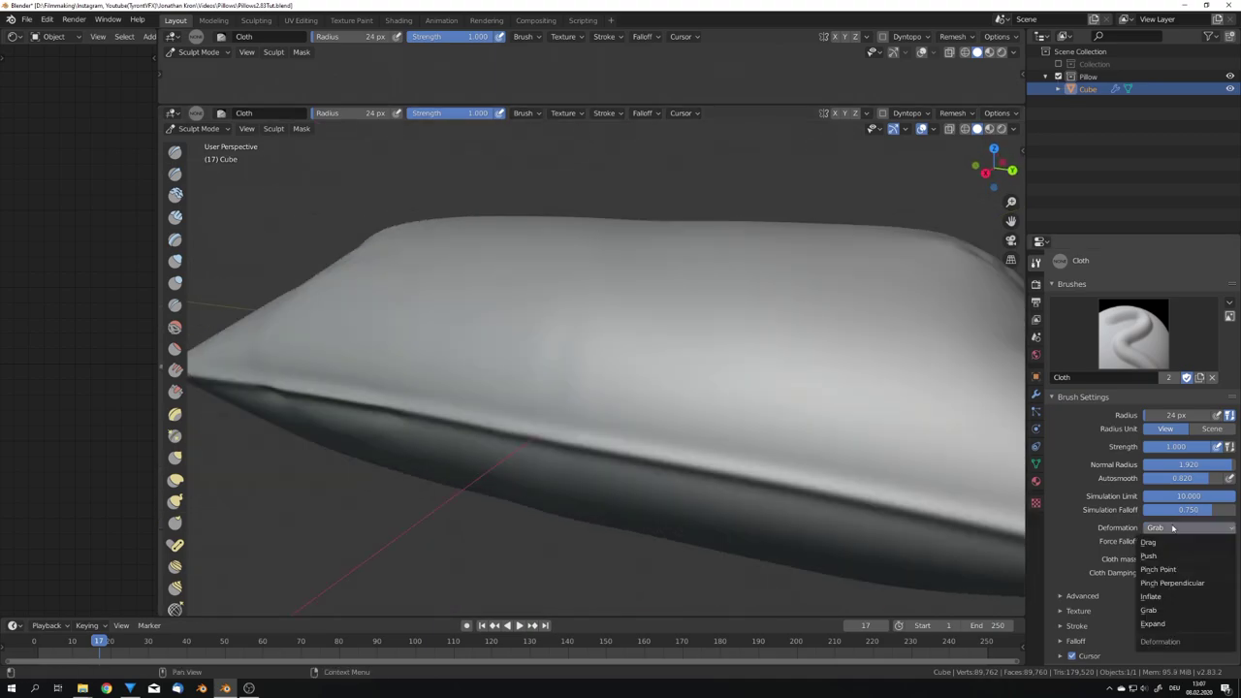
{"action": "left_click", "coordinate": [1168, 542]}
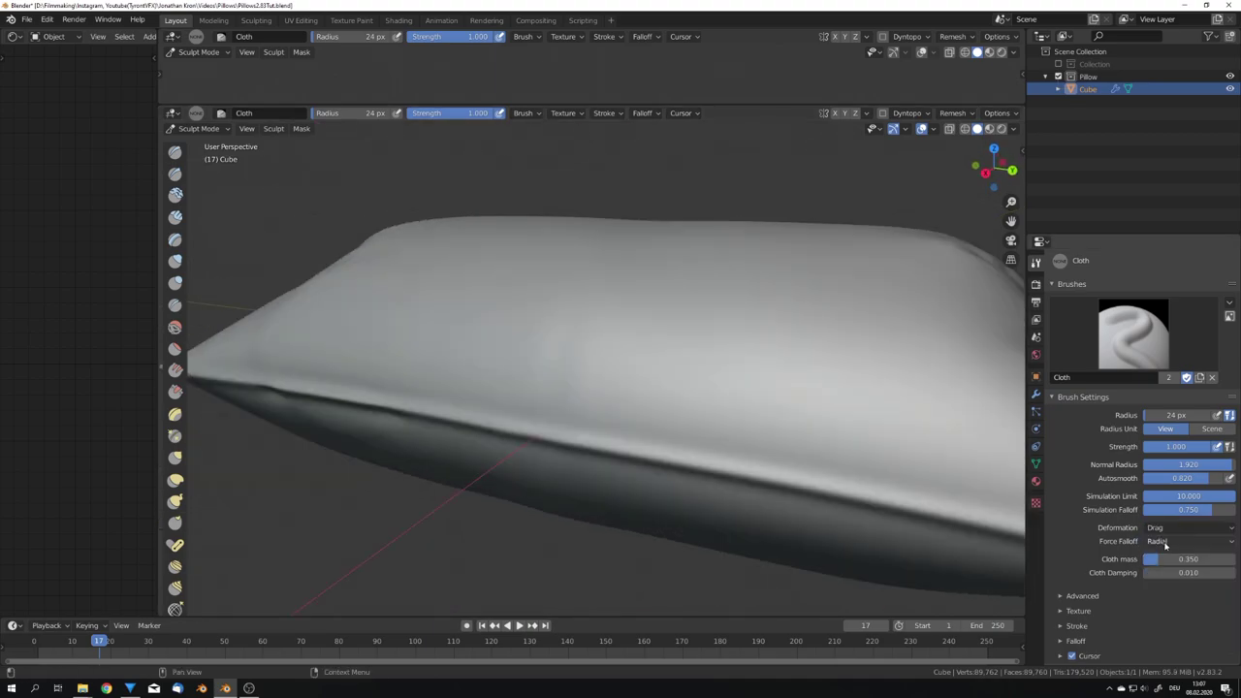
{"action": "left_click_drag", "start_coordinate": [612, 348], "coordinate": [615, 349]}
{"action": "mouse_move", "coordinate": [615, 349]}
{"action": "middle_mouse_down"}
{"action": "mouse_move", "coordinate": [771, 382]}
{"action": "mouse_move", "coordinate": [800, 437]}
{"action": "mouse_move", "coordinate": [686, 438]}
{"action": "mouse_move", "coordinate": [784, 468]}
{"action": "middle_mouse_up"}
Return the sculpted pillow to Object Mode and deselect everything.
{"action": "key", "text": "ctrl+Tab"}
{"action": "left_click", "coordinate": [679, 470]}
{"action": "middle_click_drag", "start_coordinate": [679, 469], "coordinate": [607, 454]}
{"action": "key", "text": "alt+a"}
{"action": "scroll", "coordinate": [657, 449], "scroll_direction": "down", "scroll_amount": 5}
{"action": "scroll", "coordinate": [608, 454], "scroll_direction": "up", "scroll_amount": 5}
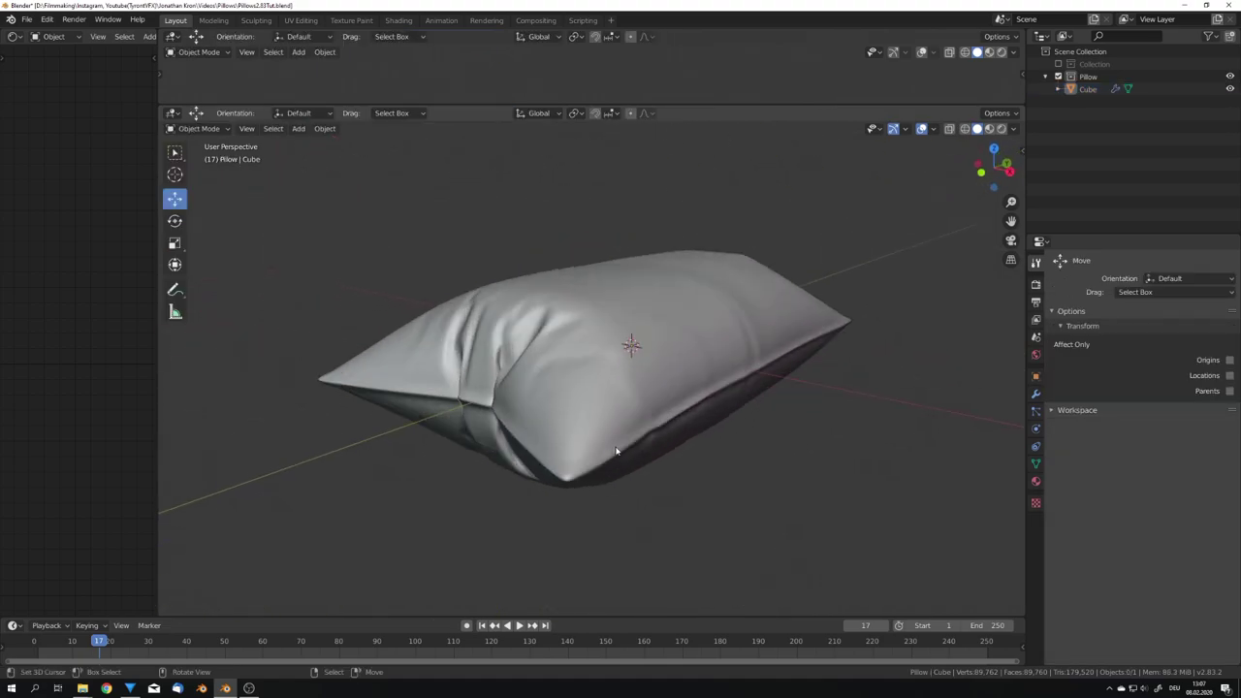
Include the collection with the area light, camera and plane, select the pillow and switch to the camera view.
{"action": "left_click", "coordinate": [1059, 64]}
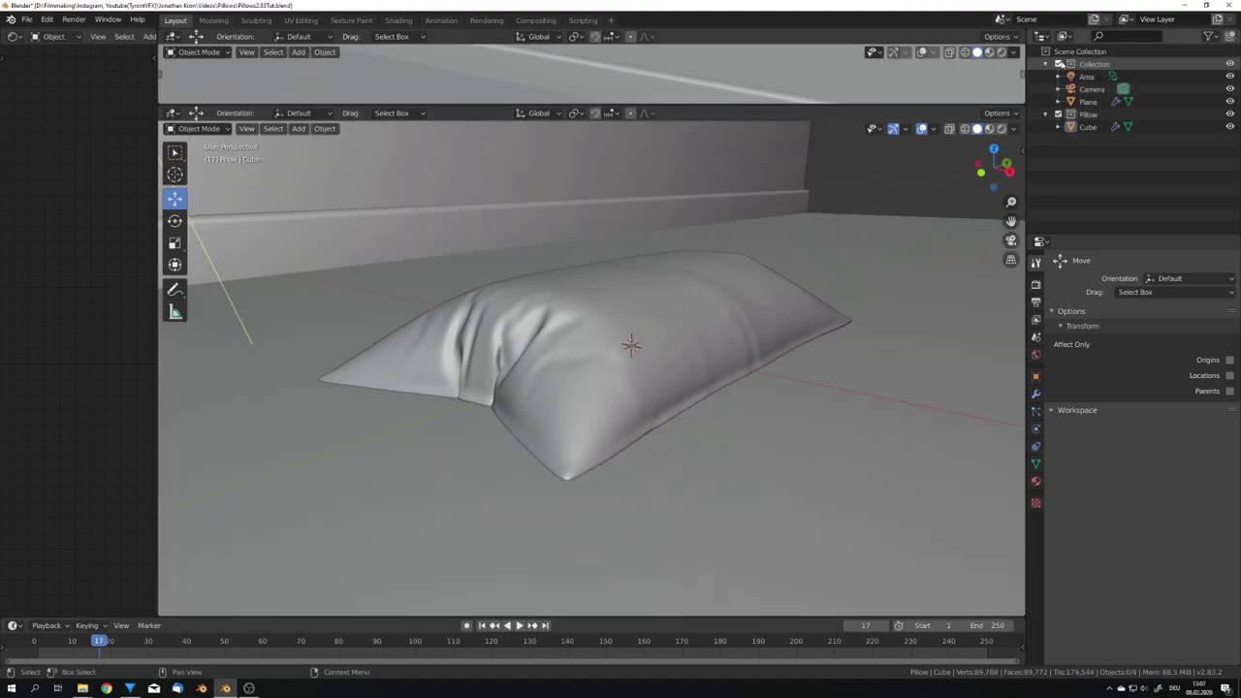
{"action": "scroll", "coordinate": [783, 319], "scroll_direction": "down", "scroll_amount": 4}
{"action": "middle_click_drag", "start_coordinate": [783, 319], "coordinate": [679, 346]}
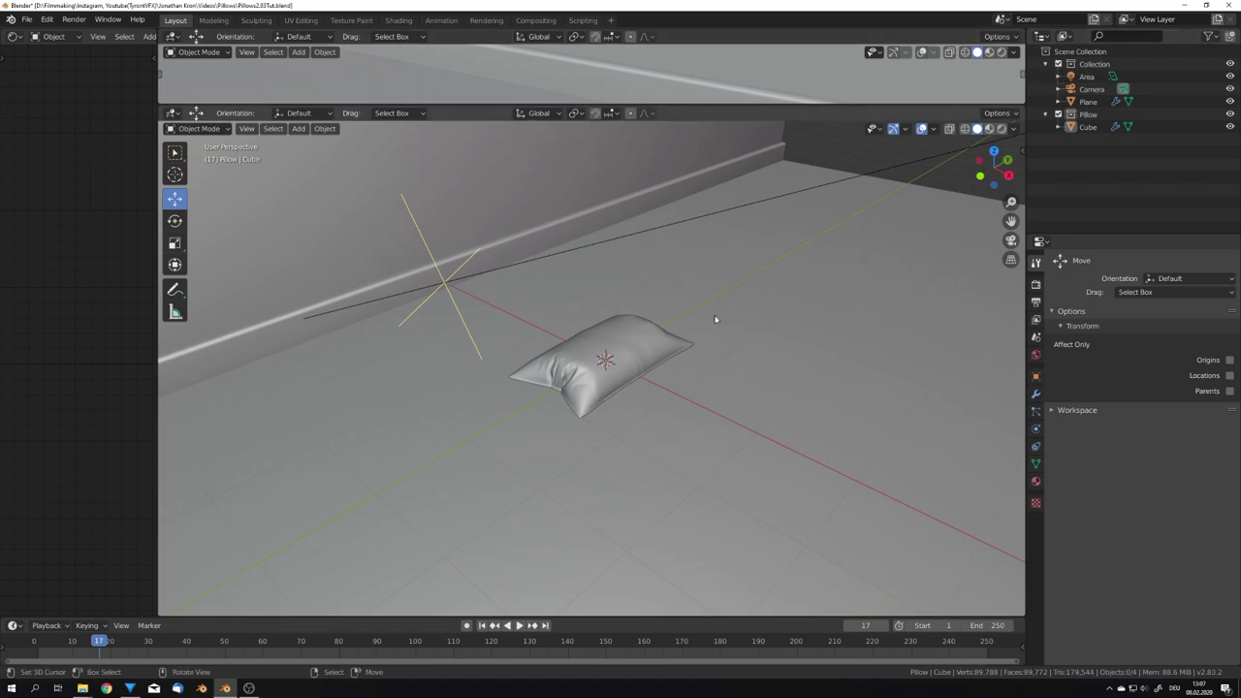
{"action": "scroll", "coordinate": [671, 382], "scroll_direction": "down", "scroll_amount": 5}
{"action": "right_click", "coordinate": [665, 378]}
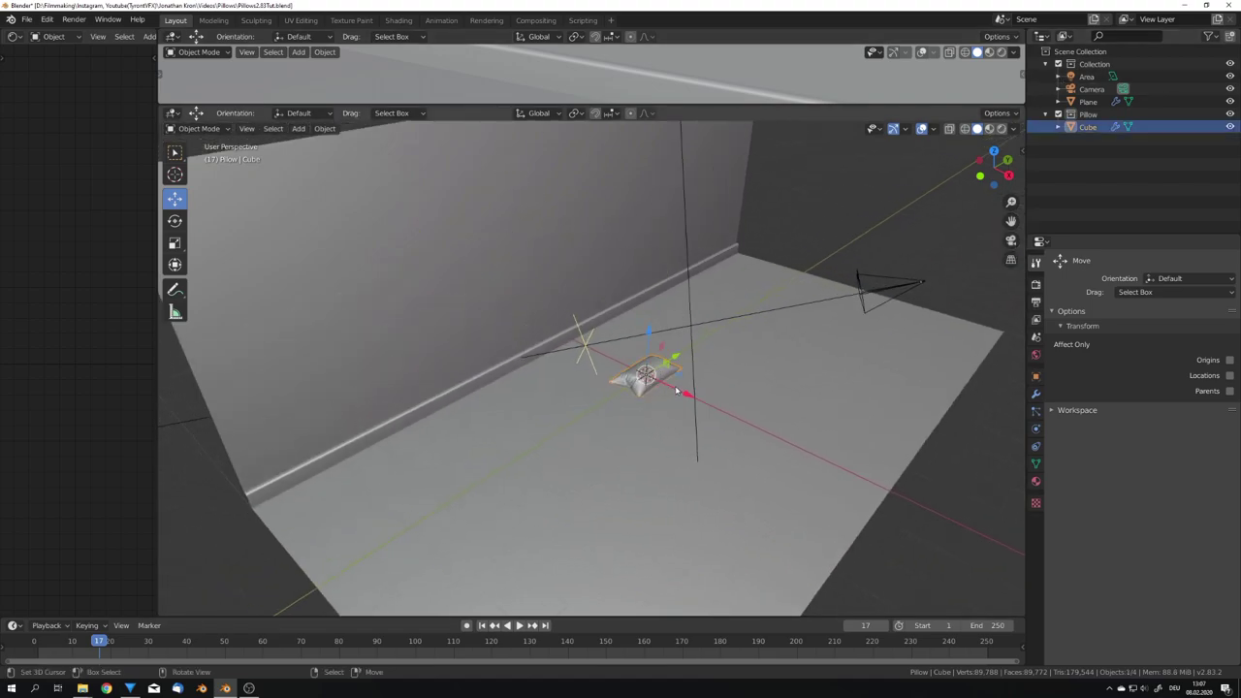
{"action": "key", "text": "KP_0"}
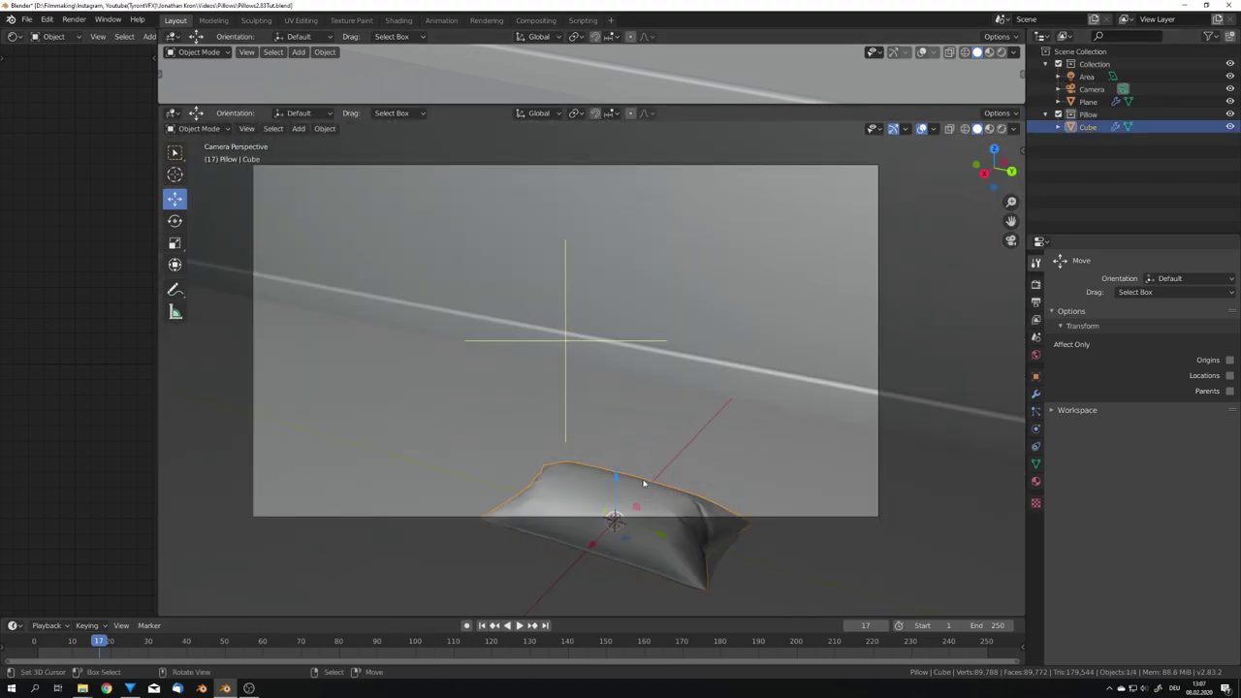
Raise the pillow about 0.53 m and move it horizontally toward the wall by about -2.02 m in X and -1.22 m in Y.
{"action": "key", "text": "g"}
{"action": "key", "text": "z"}
{"action": "left_click", "coordinate": [697, 419]}
{"action": "middle_click_drag", "start_coordinate": [697, 419], "coordinate": [649, 466]}
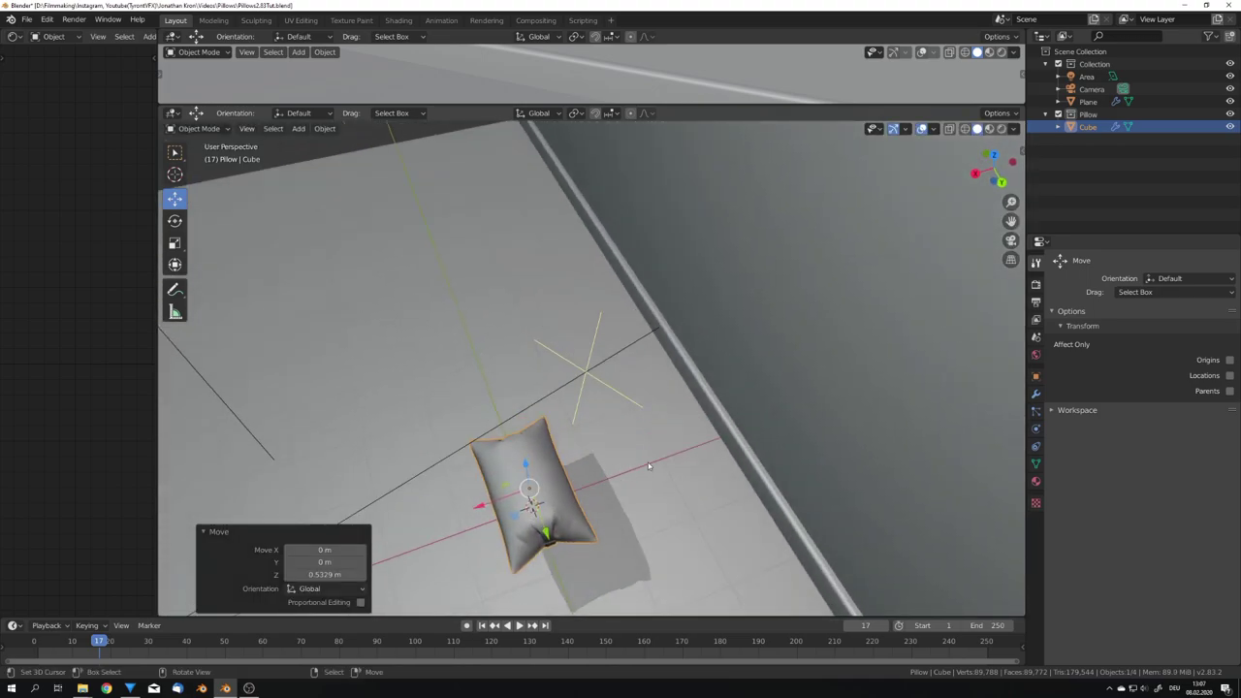
{"action": "key", "text": "g"}
{"action": "key", "text": "shift+z"}
{"action": "left_click", "coordinate": [745, 353]}
{"action": "key", "text": "KP_0"}
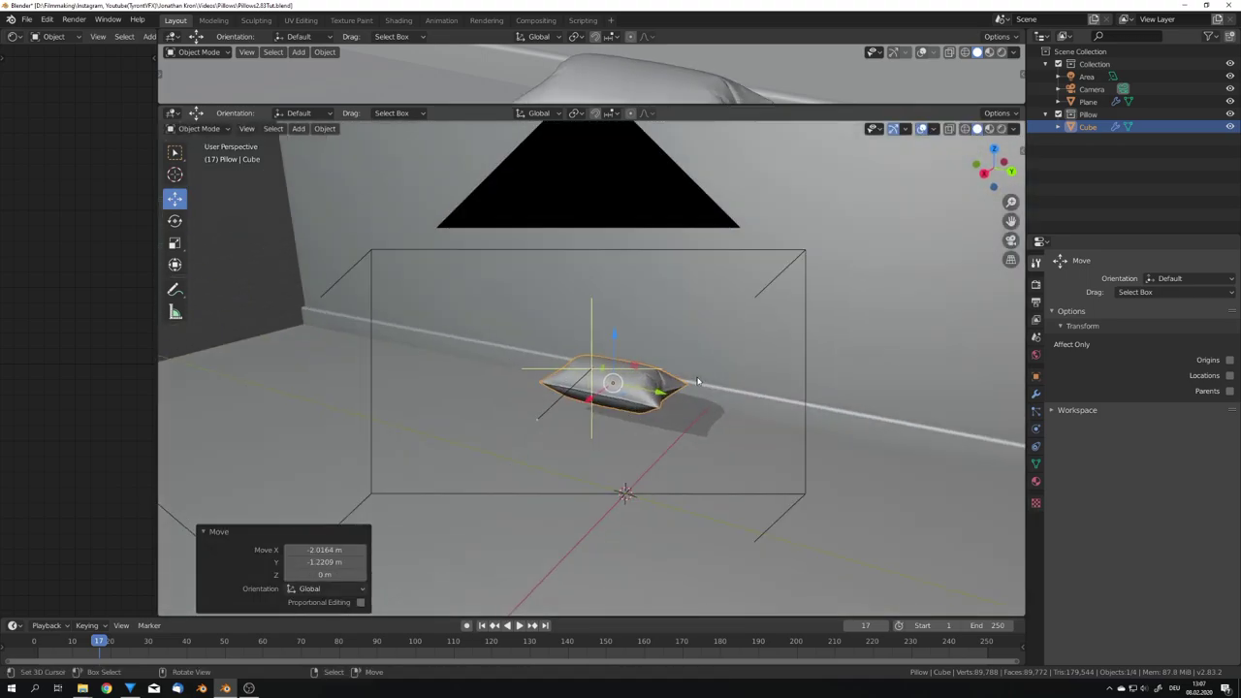
Scale the pillow up by about 1.58 and shift it slightly to recentre it in the camera frame above the floor.
{"action": "scroll", "coordinate": [697, 382], "scroll_direction": "up", "scroll_amount": 2}
{"action": "key", "text": "s"}
{"action": "left_click", "coordinate": [726, 425]}
{"action": "key", "text": "g"}
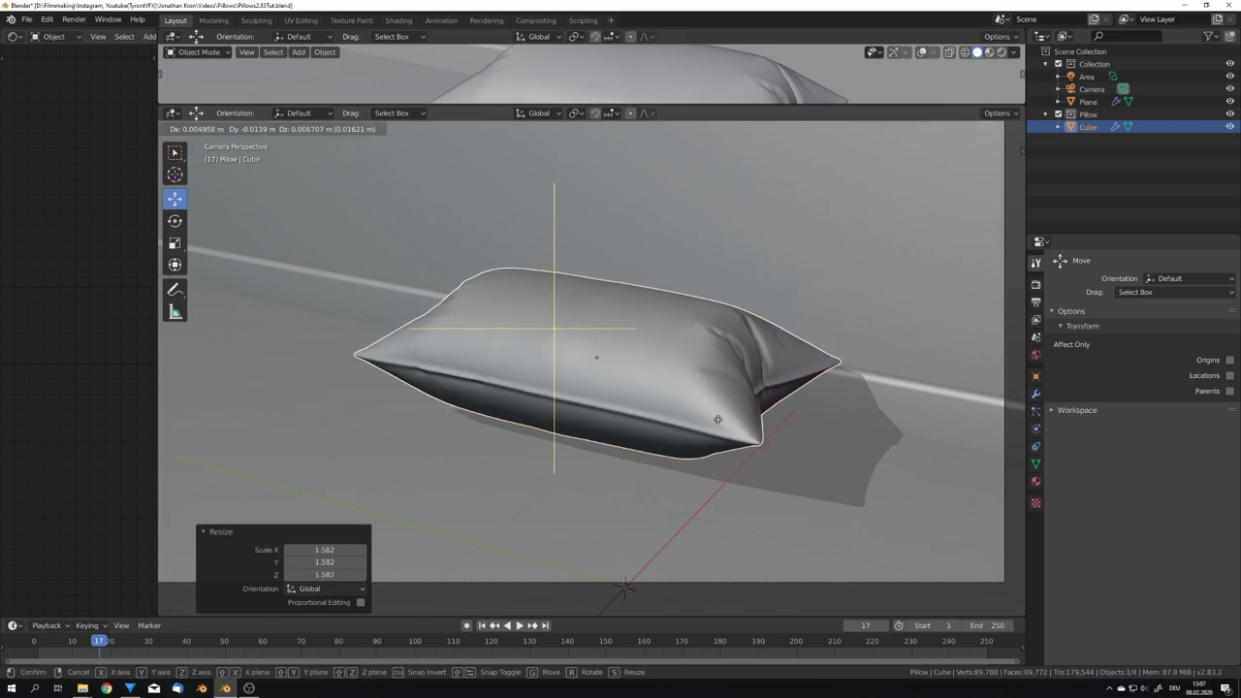
{"action": "left_click", "coordinate": [539, 373]}
{"action": "middle_click_drag", "start_coordinate": [691, 405], "coordinate": [899, 229]}
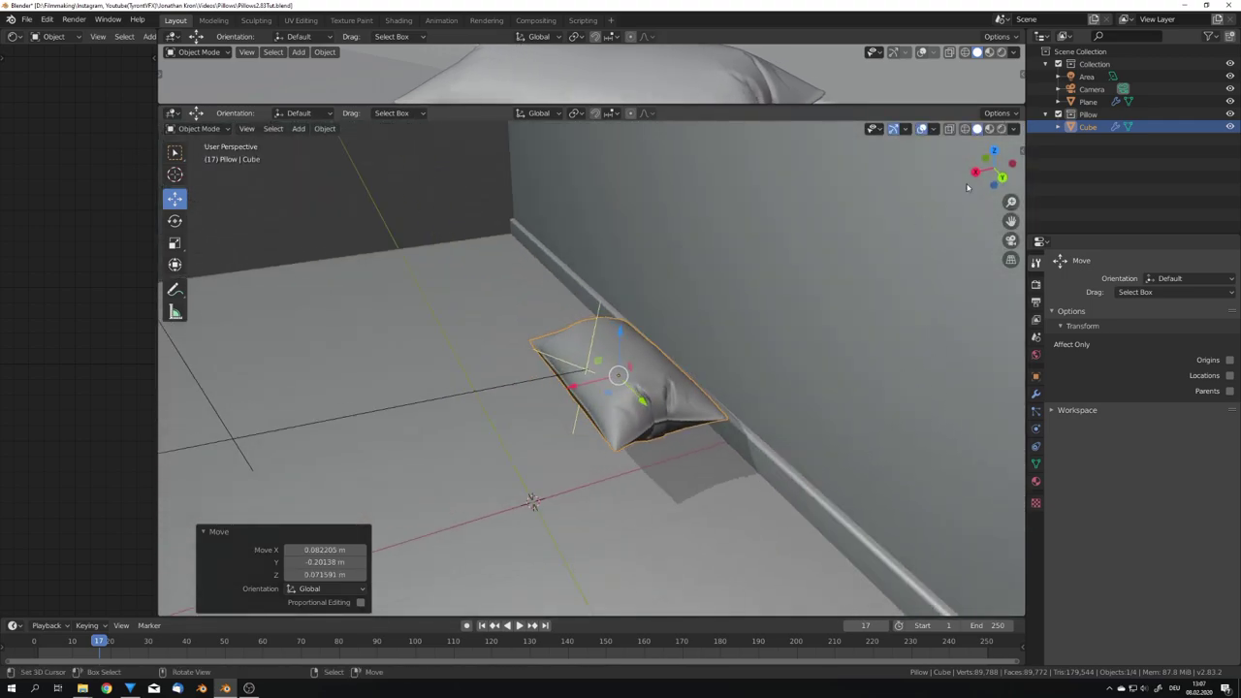
Check the Shadow option in the viewport shading settings and examine the shadow beneath the pillow.
{"action": "left_click", "coordinate": [1014, 129]}
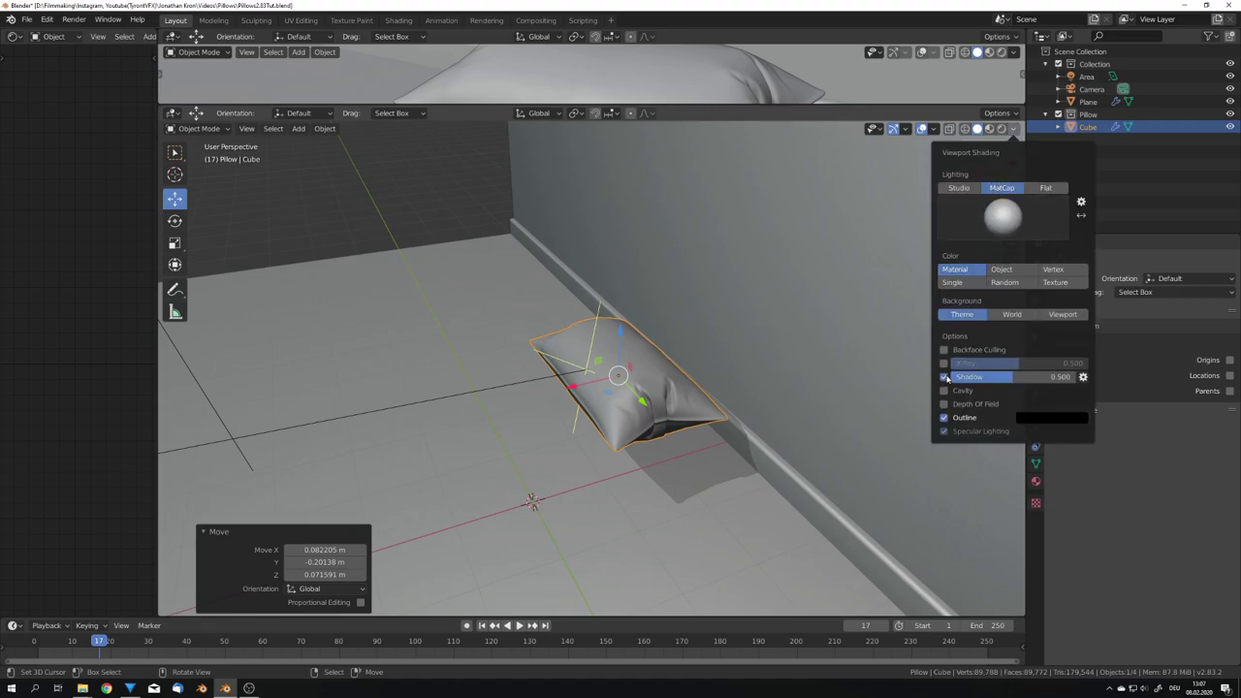
{"action": "mouse_move", "coordinate": [922, 388]}
{"action": "middle_mouse_down"}
{"action": "mouse_move", "coordinate": [666, 434]}
{"action": "mouse_move", "coordinate": [690, 452]}
{"action": "mouse_move", "coordinate": [636, 447]}
{"action": "mouse_move", "coordinate": [695, 485]}
{"action": "mouse_move", "coordinate": [966, 473]}
{"action": "middle_mouse_up"}
{"action": "key", "text": "KP_0"}
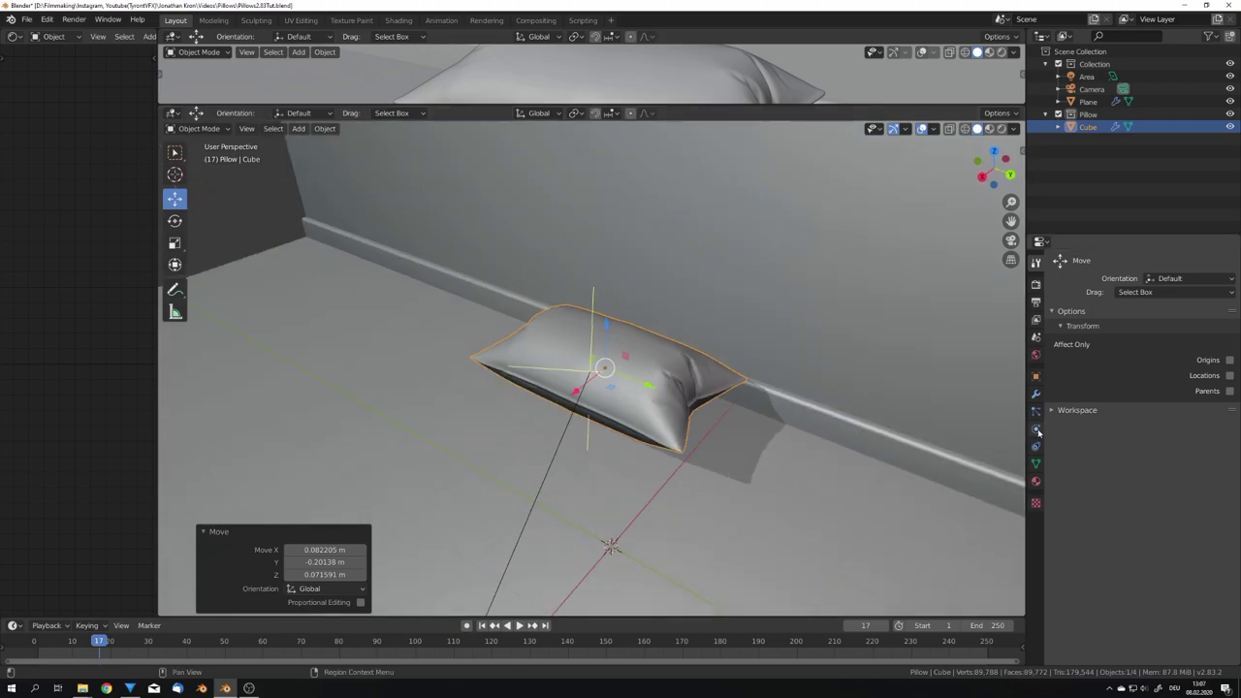
Enable Cloth physics on the pillow.
{"action": "left_click", "coordinate": [1037, 430]}
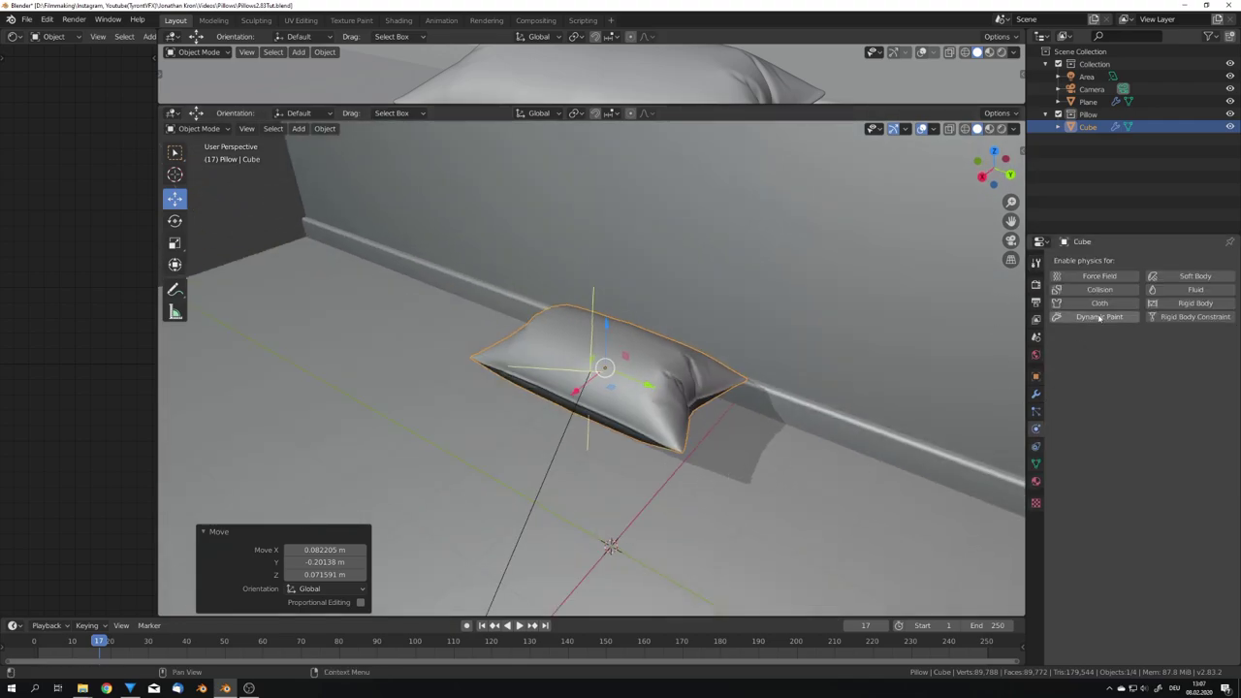
{"action": "left_click", "coordinate": [1102, 305]}
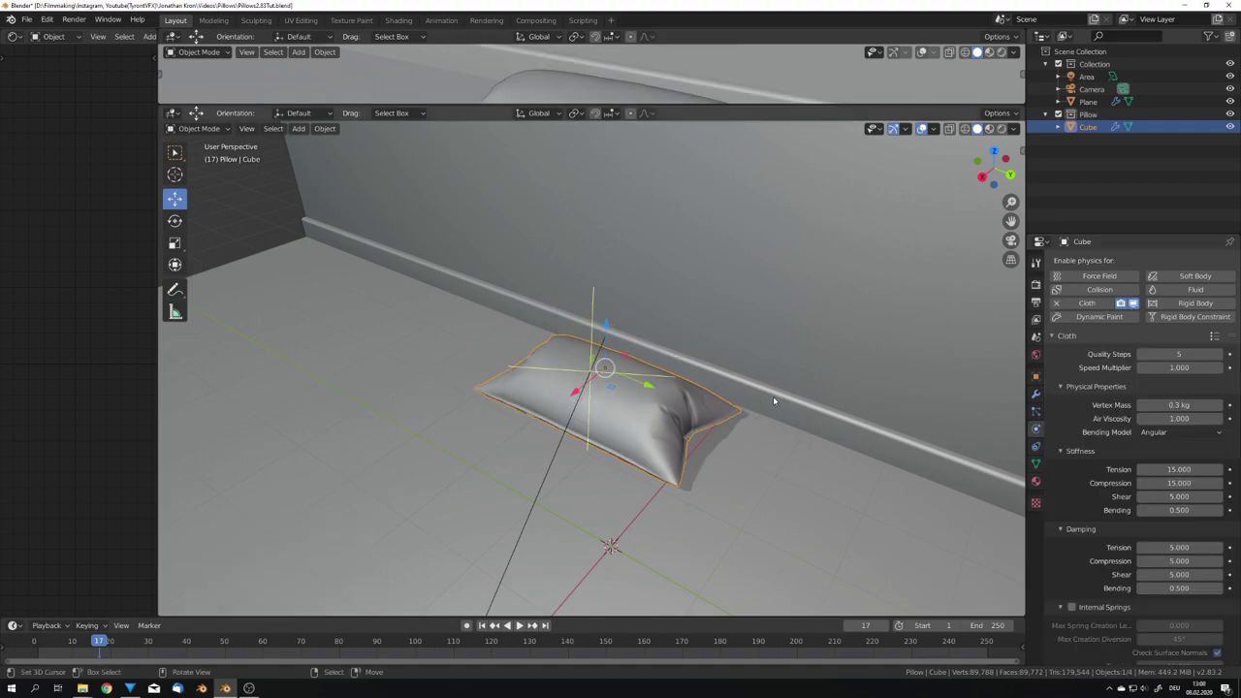
{"action": "scroll", "coordinate": [773, 396], "scroll_direction": "down", "scroll_amount": 3}
Rewind to frame 1 and place the pillow's Cloth modifier above its Subdivision modifier.
{"action": "left_click", "coordinate": [1035, 393]}
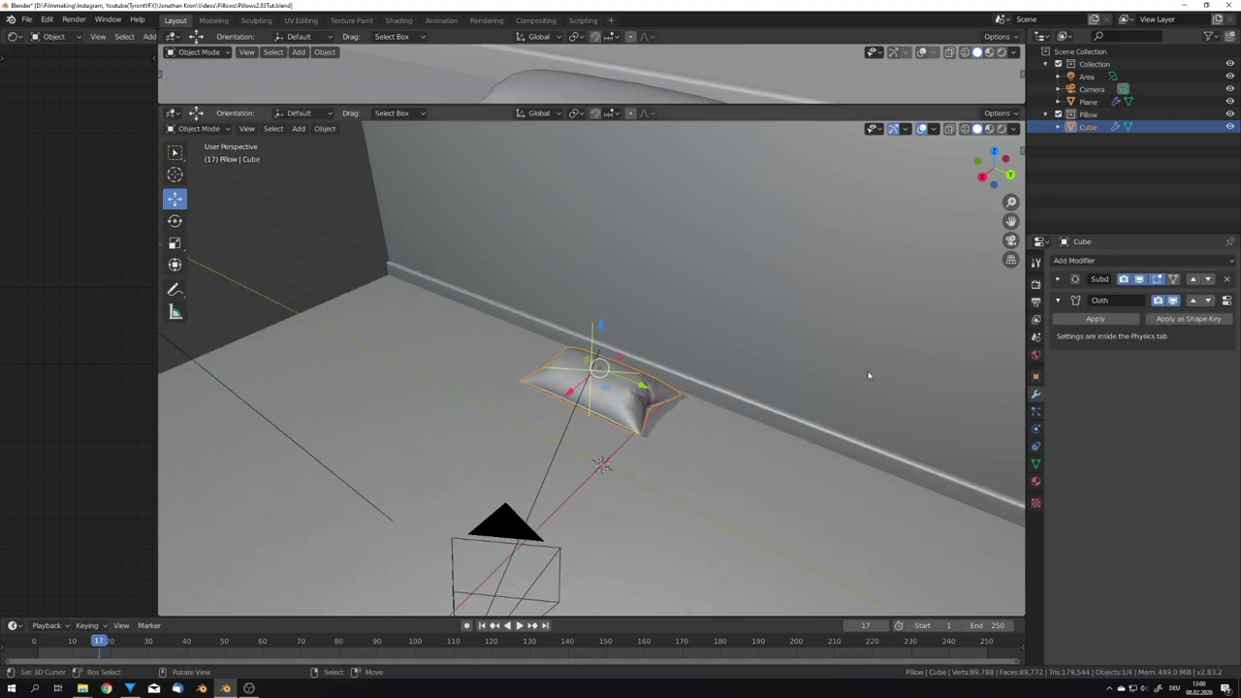
{"action": "key", "text": "shift+Left"}
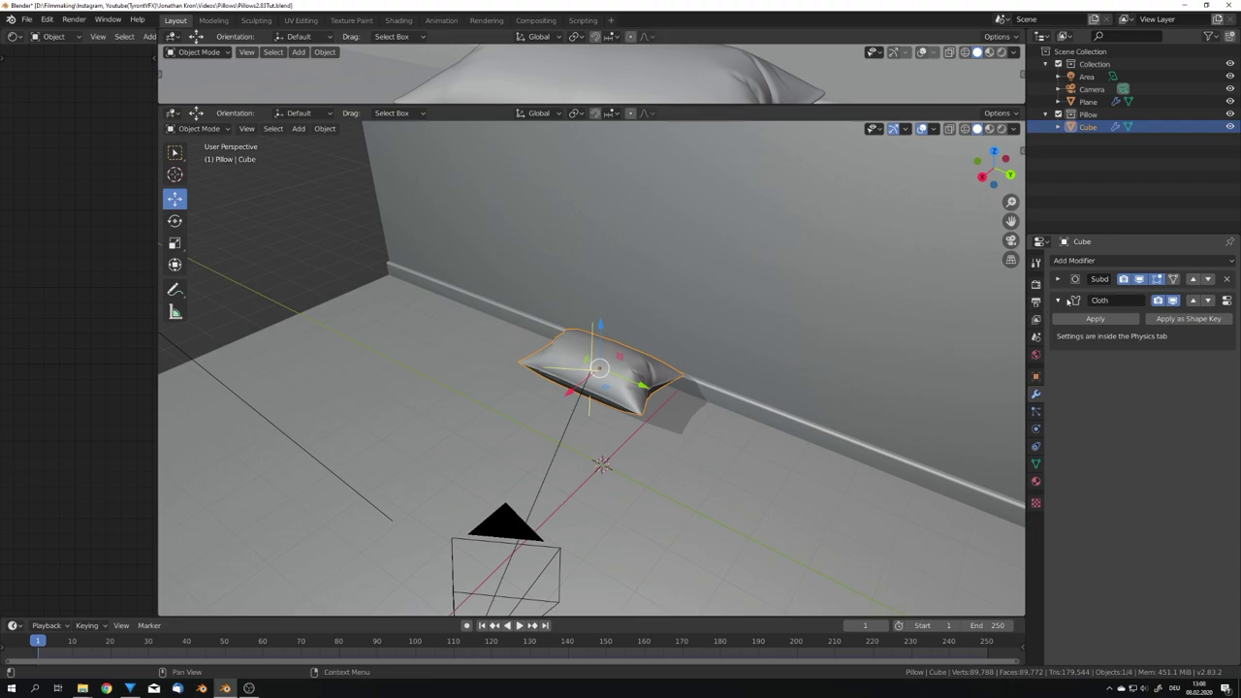
{"action": "left_click", "coordinate": [1059, 300]}
{"action": "left_click", "coordinate": [1194, 301]}
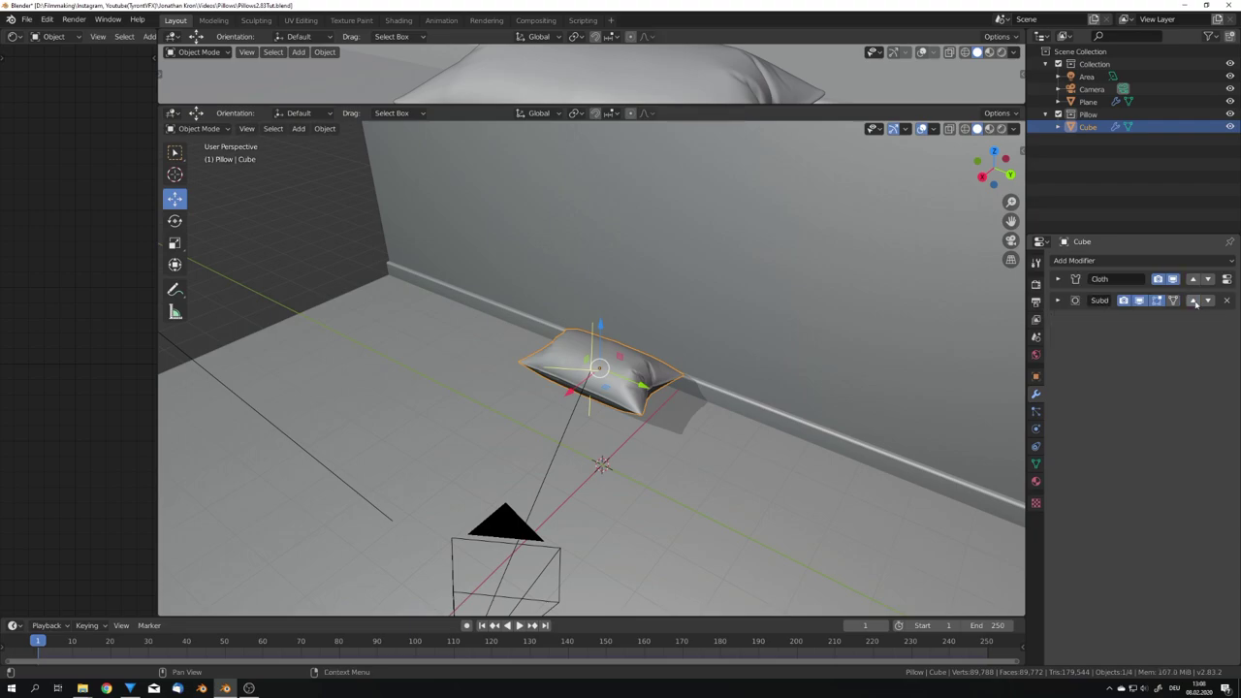
Play the pillow's cloth simulation, rewind to frame 1 and replay it up to frame 10 to examine the landing.
{"action": "scroll", "coordinate": [724, 378], "scroll_direction": "up", "scroll_amount": 5}
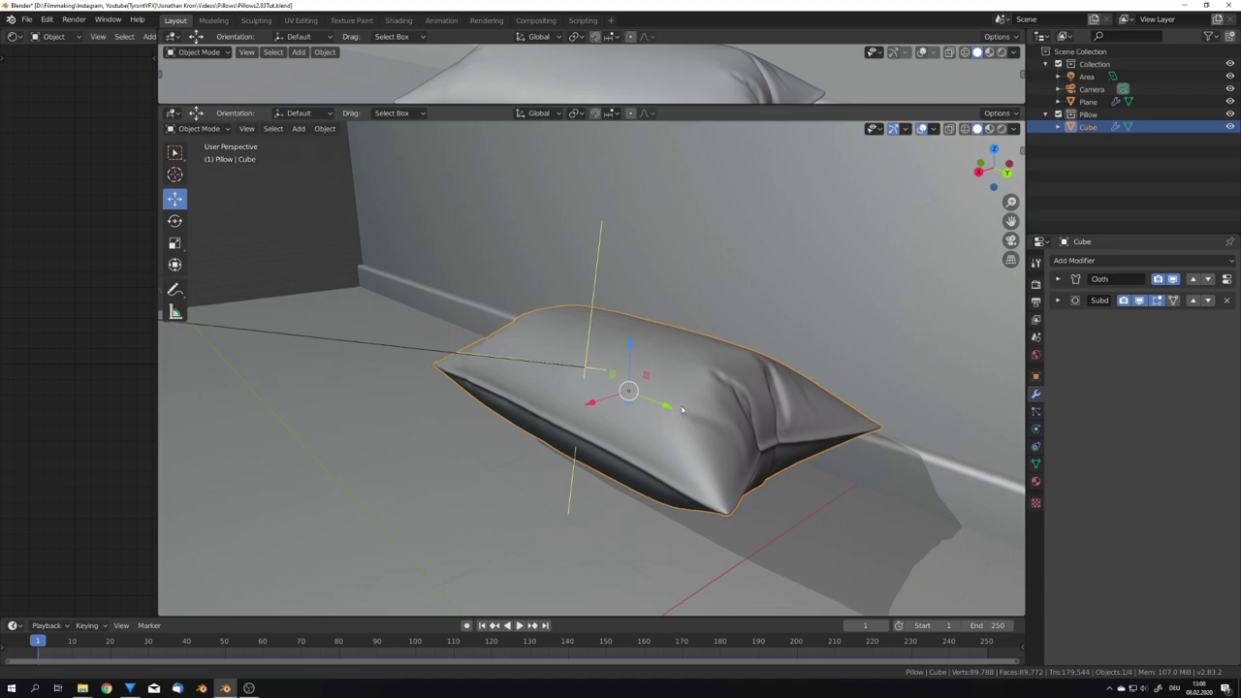
{"action": "middle_click_drag", "start_coordinate": [694, 408], "coordinate": [672, 376], "text": "shift"}
{"action": "key", "text": "space"}
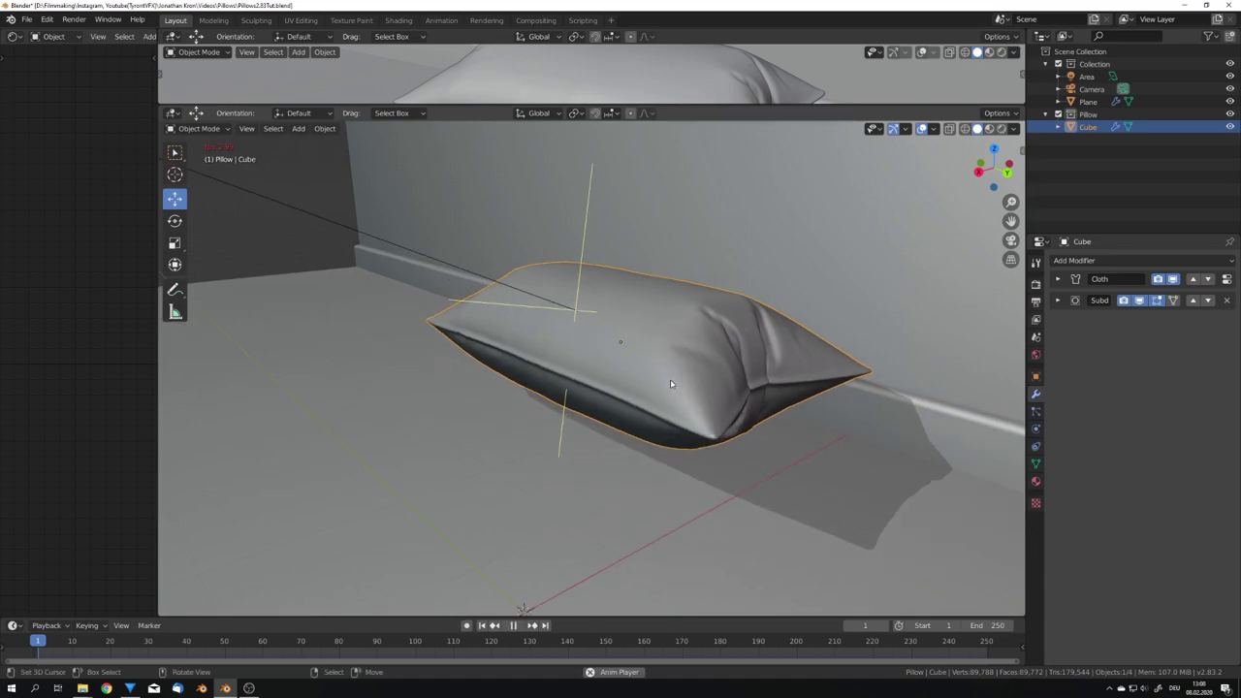
{"action": "key", "text": "space"}
{"action": "middle_click_drag", "start_coordinate": [674, 389], "coordinate": [613, 363]}
{"action": "key", "text": "KP_1"}
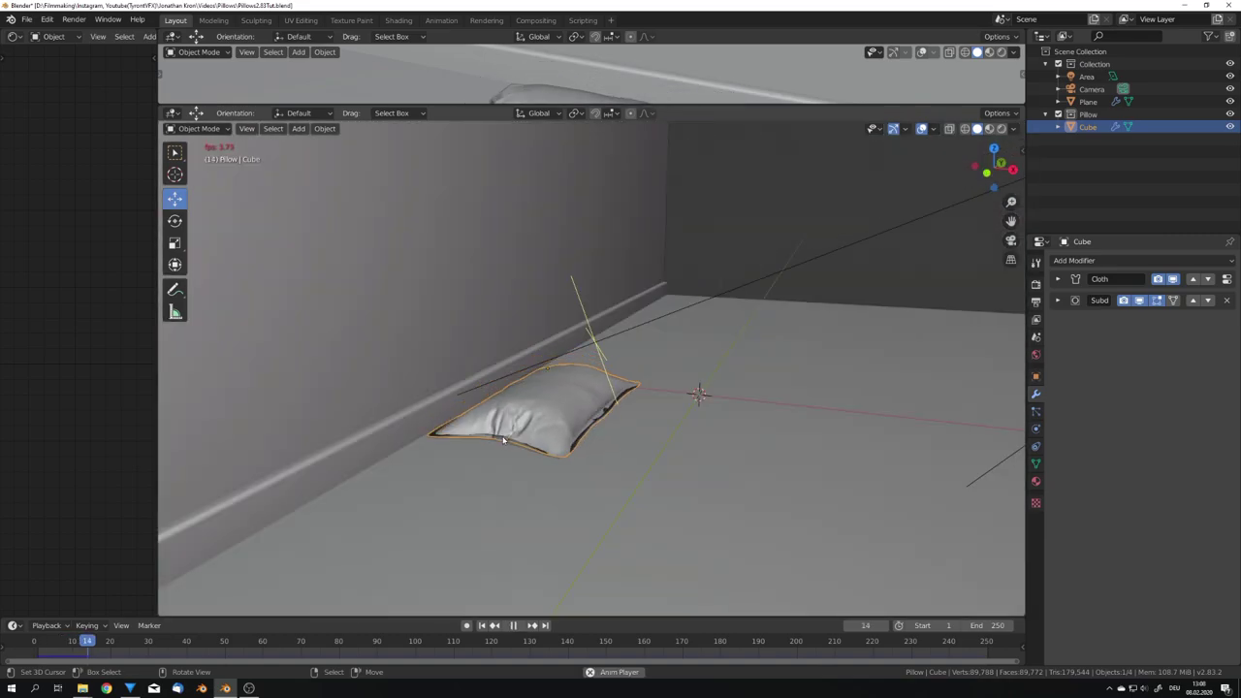
{"action": "key", "text": "space"}
{"action": "key", "text": "shift+Left"}
{"action": "key", "text": "space"}
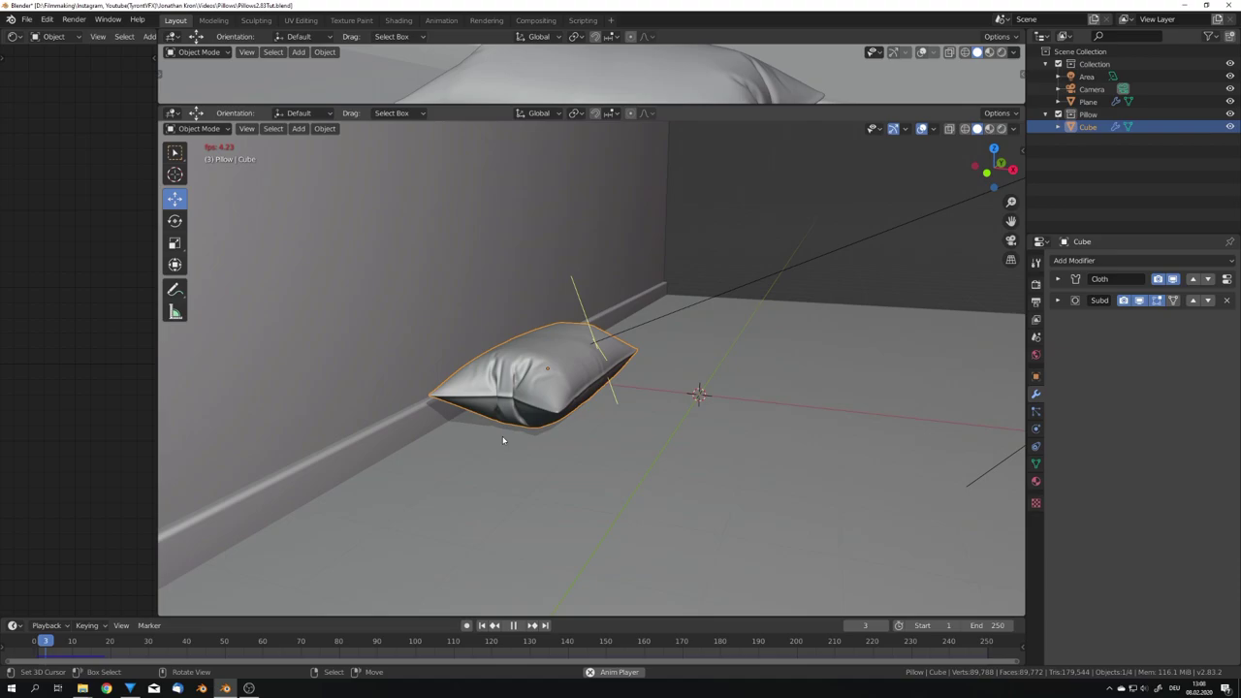
{"action": "key", "text": "space"}
{"action": "middle_click_drag", "start_coordinate": [495, 441], "coordinate": [632, 410]}
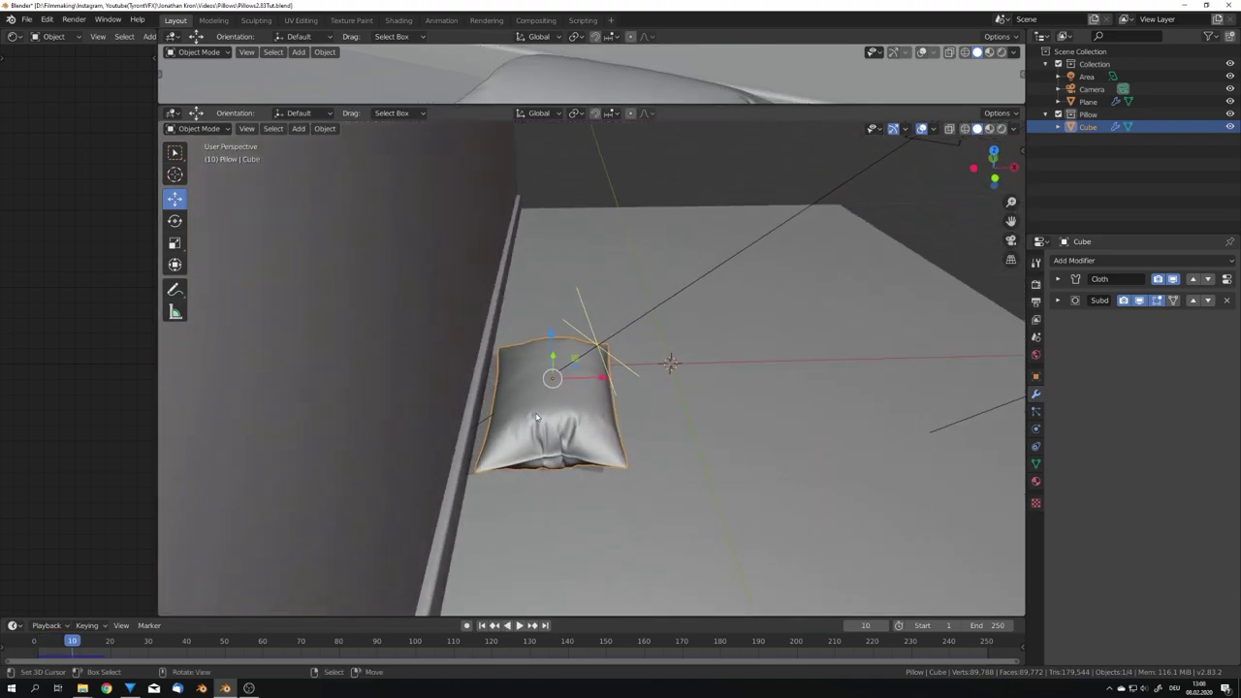
Rewind to frame 1, move the pillow about -0.27 m in X against the wall and run the simulation to frame 8.
{"action": "key", "text": "shift+Left"}
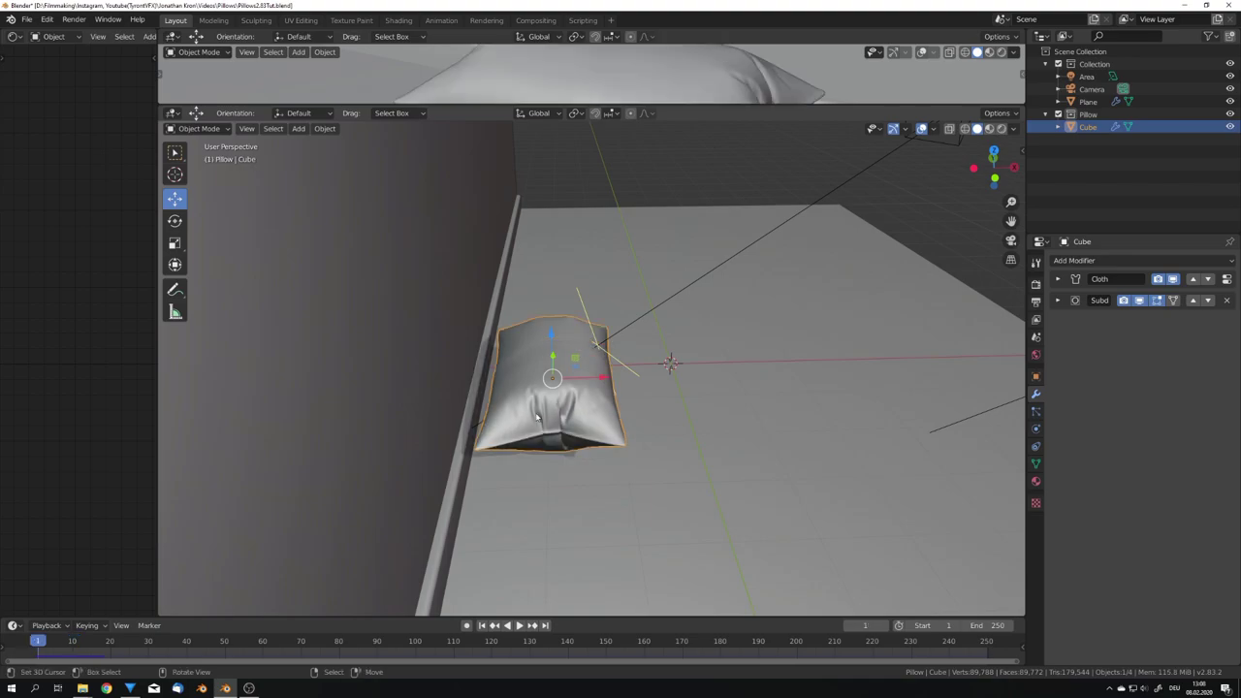
{"action": "key", "text": "KP_7"}
{"action": "key", "text": "g"}
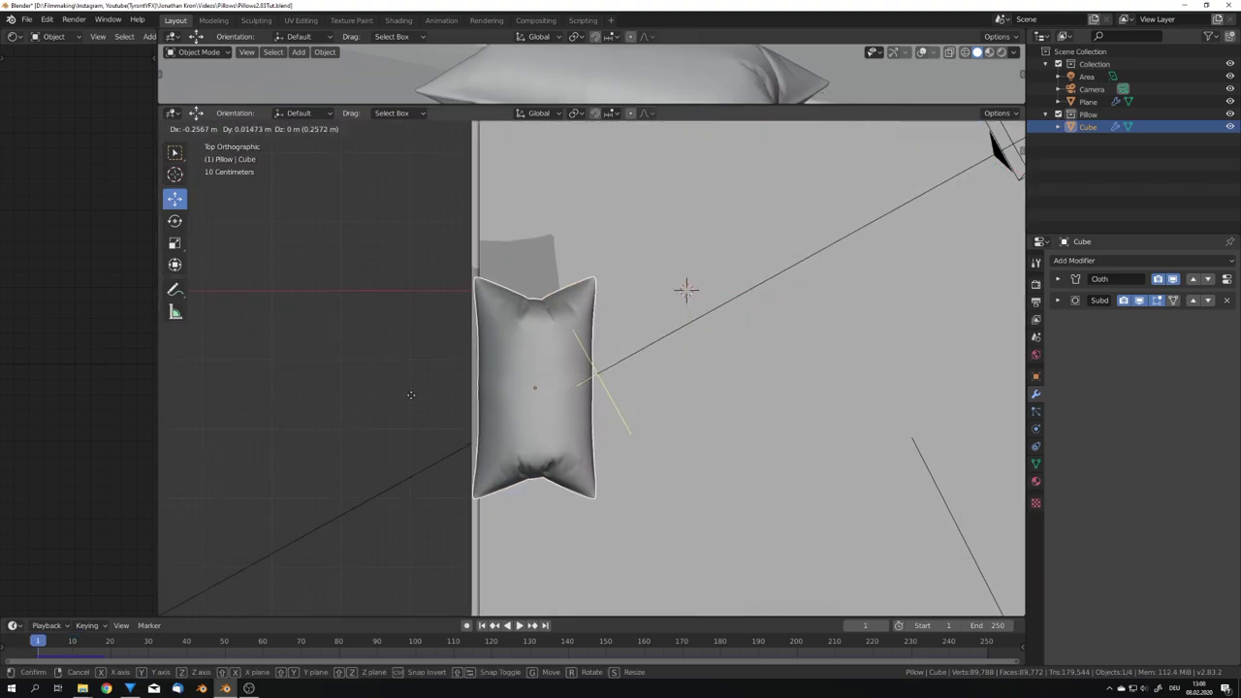
{"action": "left_click", "coordinate": [408, 395]}
{"action": "middle_click_drag", "start_coordinate": [593, 435], "coordinate": [634, 428]}
{"action": "key", "text": "space"}
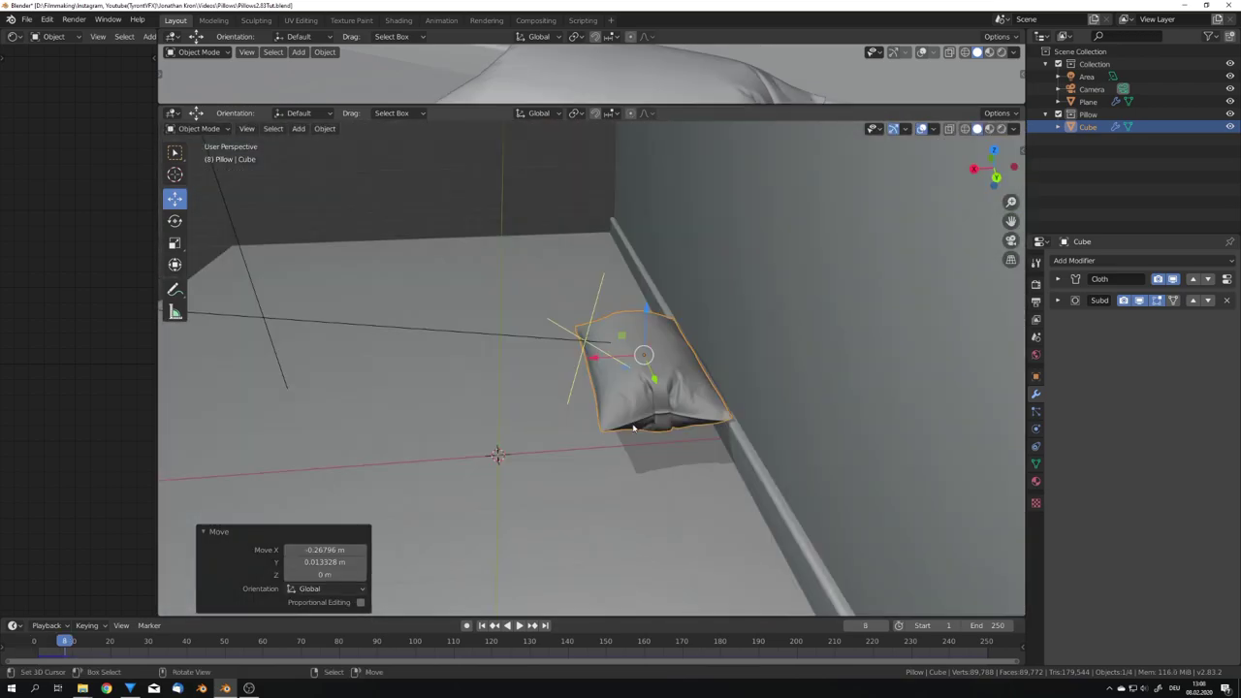
Check the Collision physics settings on the room plane and reselect the pillow.
{"action": "left_click", "coordinate": [858, 365]}
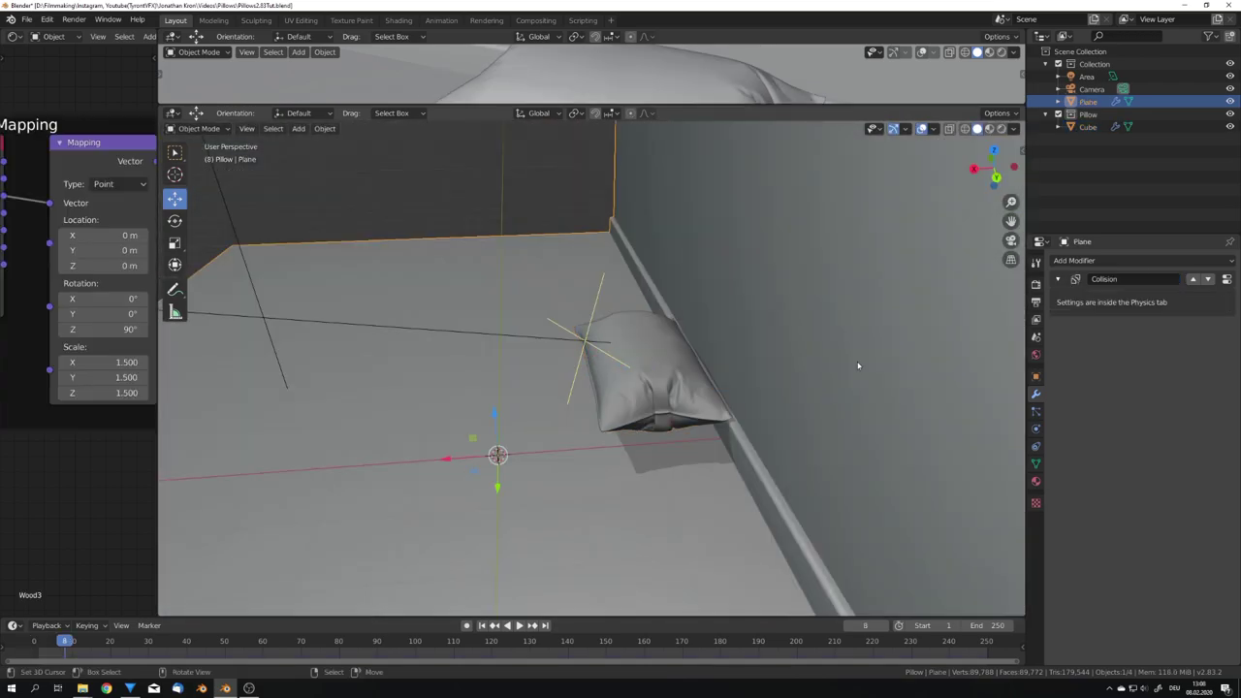
{"action": "left_click", "coordinate": [1036, 429]}
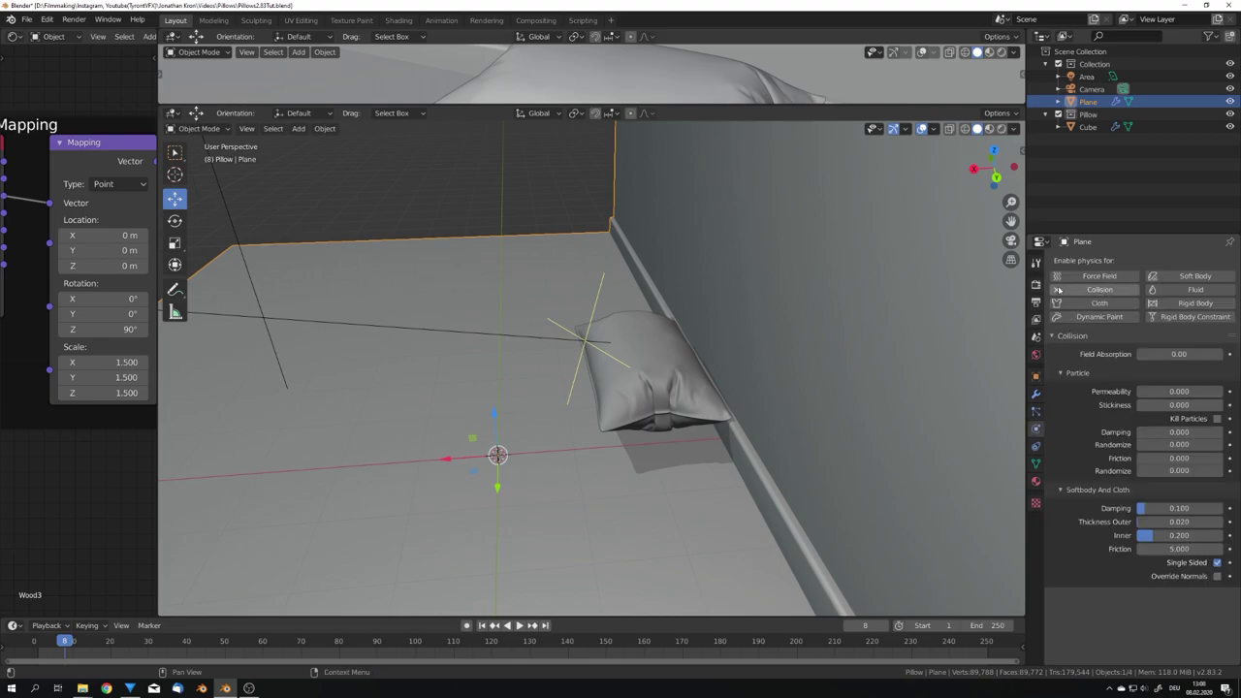
{"action": "left_click", "coordinate": [678, 350]}
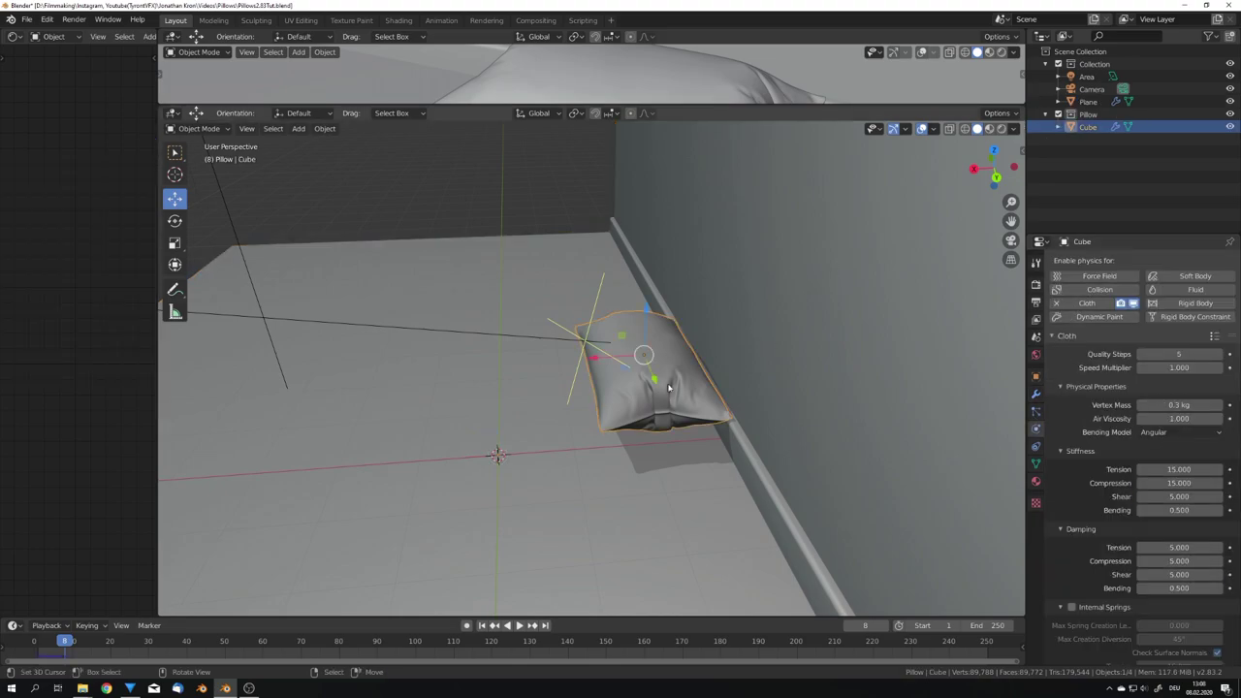
Inspect the simulated pillow from several angles and the camera, and settle on frame 10 for its resting shape.
{"action": "middle_click_drag", "start_coordinate": [678, 350], "coordinate": [641, 408]}
{"action": "middle_click_drag", "start_coordinate": [651, 402], "coordinate": [691, 390]}
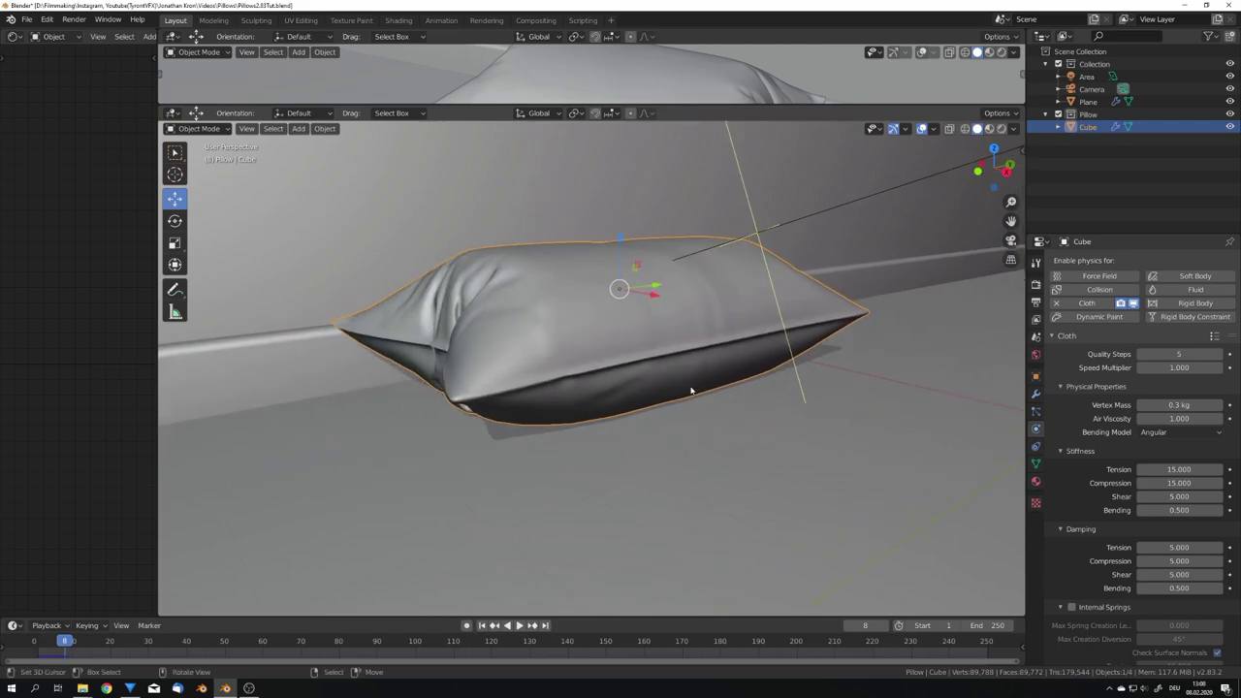
{"action": "key", "text": "KP_1"}
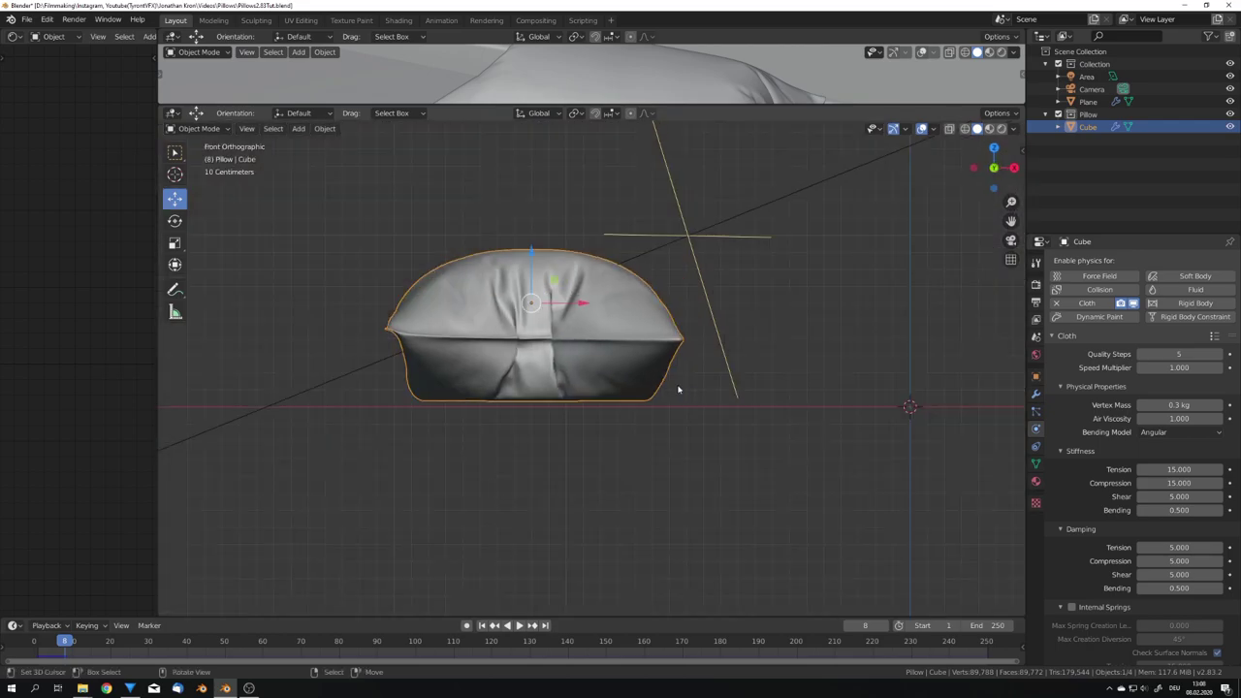
{"action": "middle_click_drag", "start_coordinate": [679, 388], "coordinate": [603, 413]}
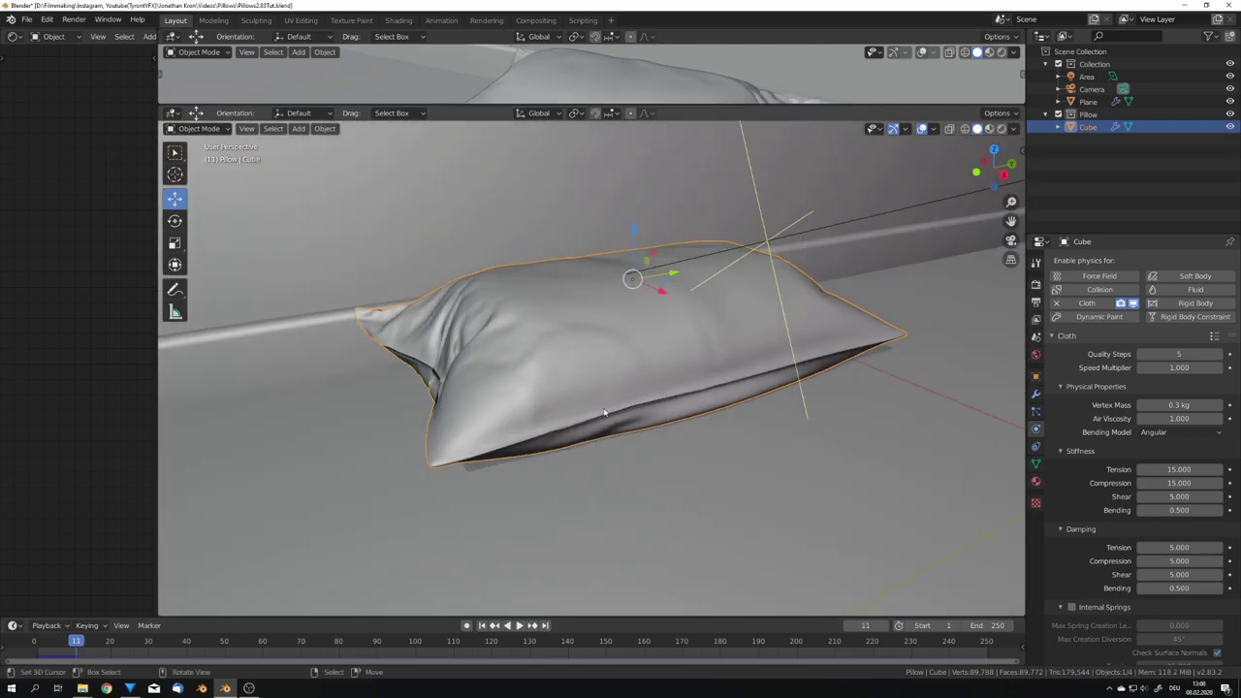
{"action": "key", "text": "KP_0"}
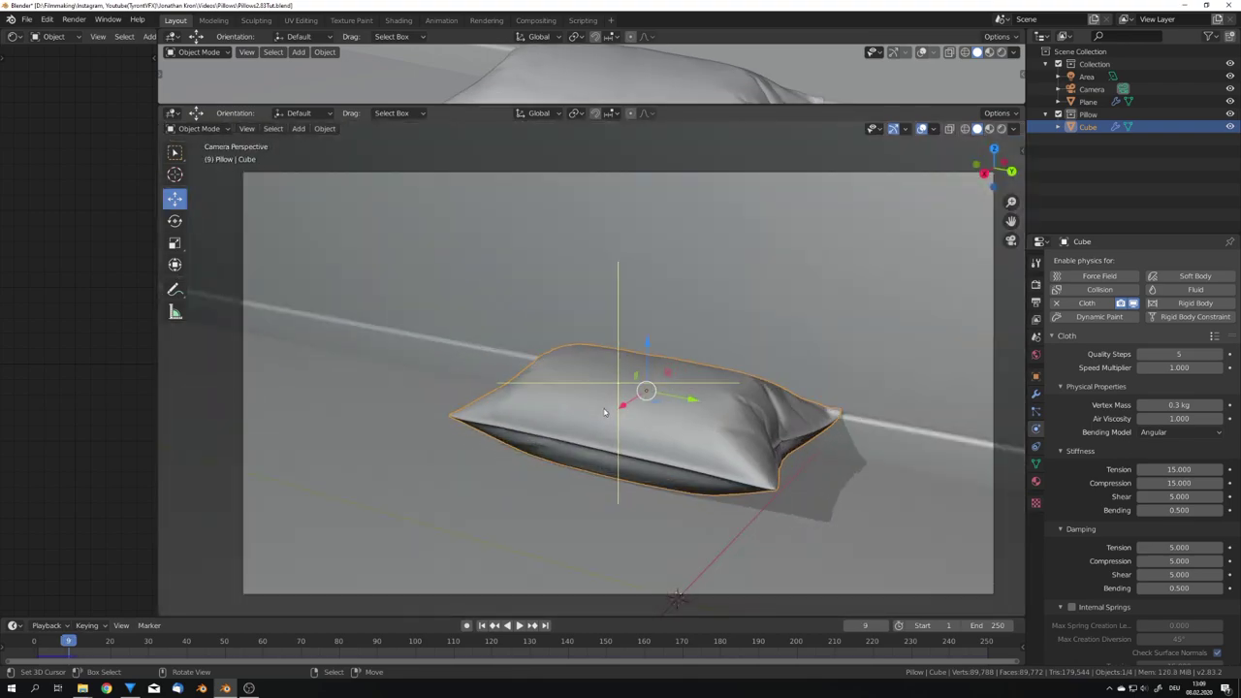
{"action": "key", "text": "Right"}
{"action": "key", "text": "KP_0"}
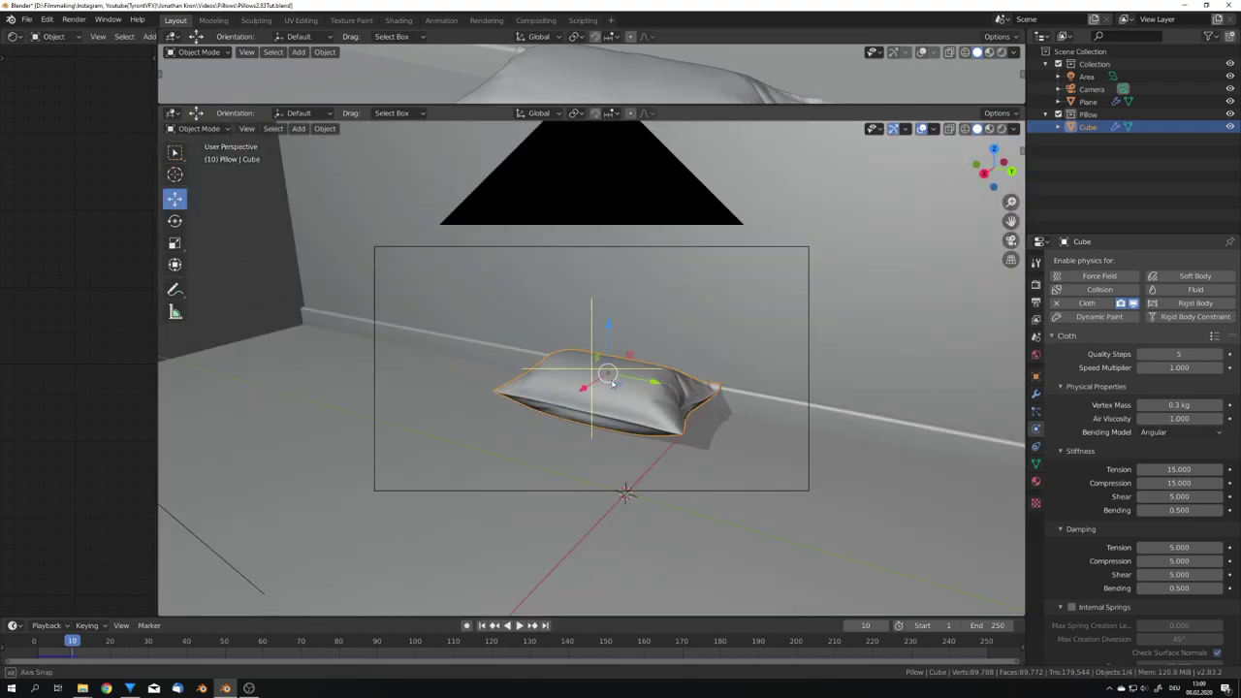
Apply the pillow's Cloth modifier at frame 10.
{"action": "left_click", "coordinate": [1036, 394]}
{"action": "left_click", "coordinate": [1058, 280]}
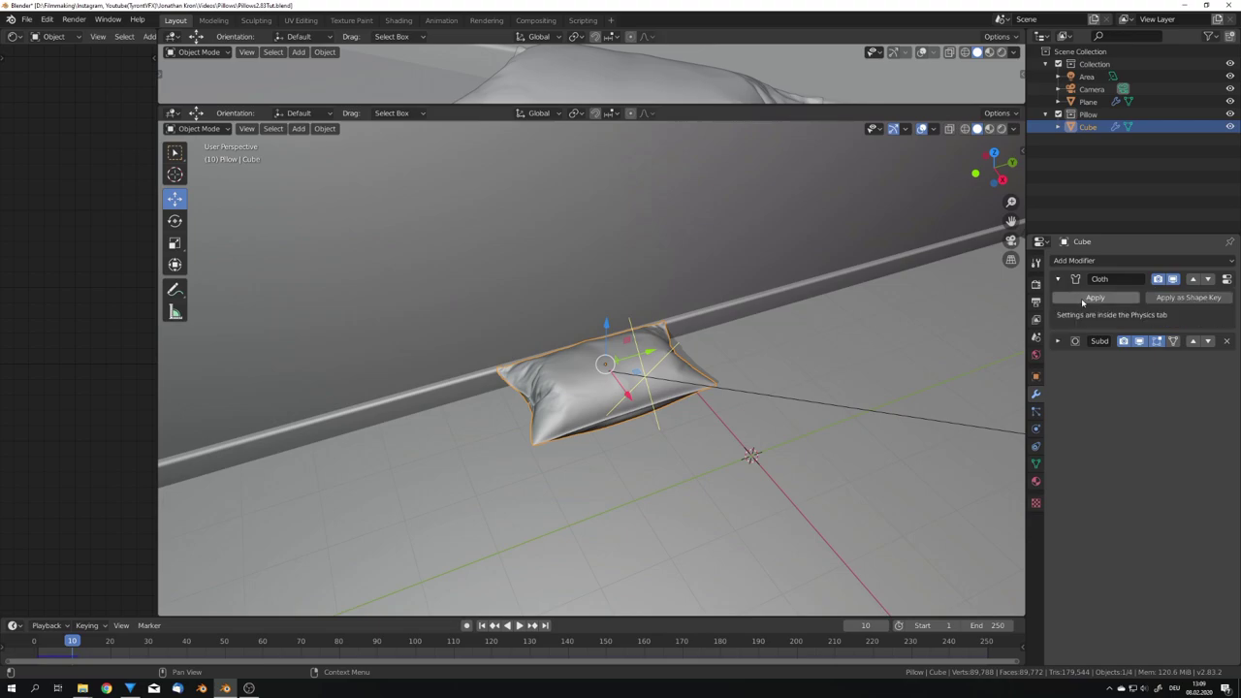
{"action": "left_click", "coordinate": [1096, 299]}
Lower the pillow about 0.03 m along Z in front view so it rests on the floor, and deselect it.
{"action": "key", "text": "KP_1"}
{"action": "key", "text": "KP_Decimal"}
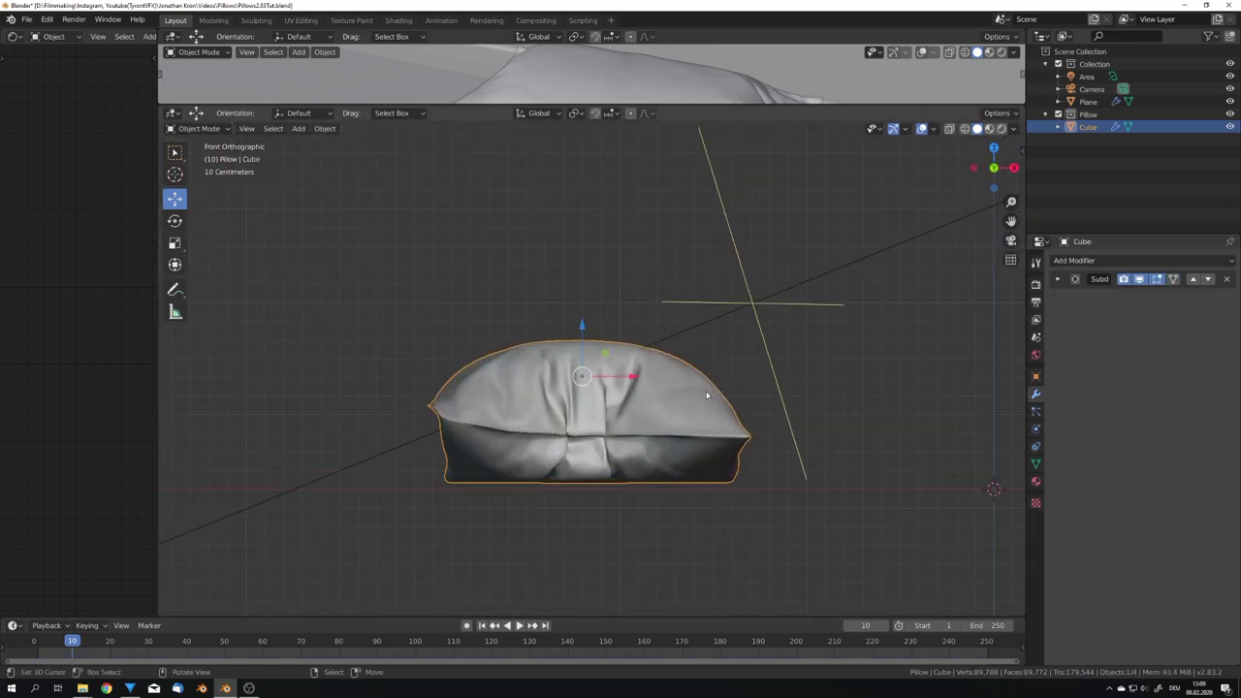
{"action": "key", "text": "g"}
{"action": "right_click", "coordinate": [593, 274]}
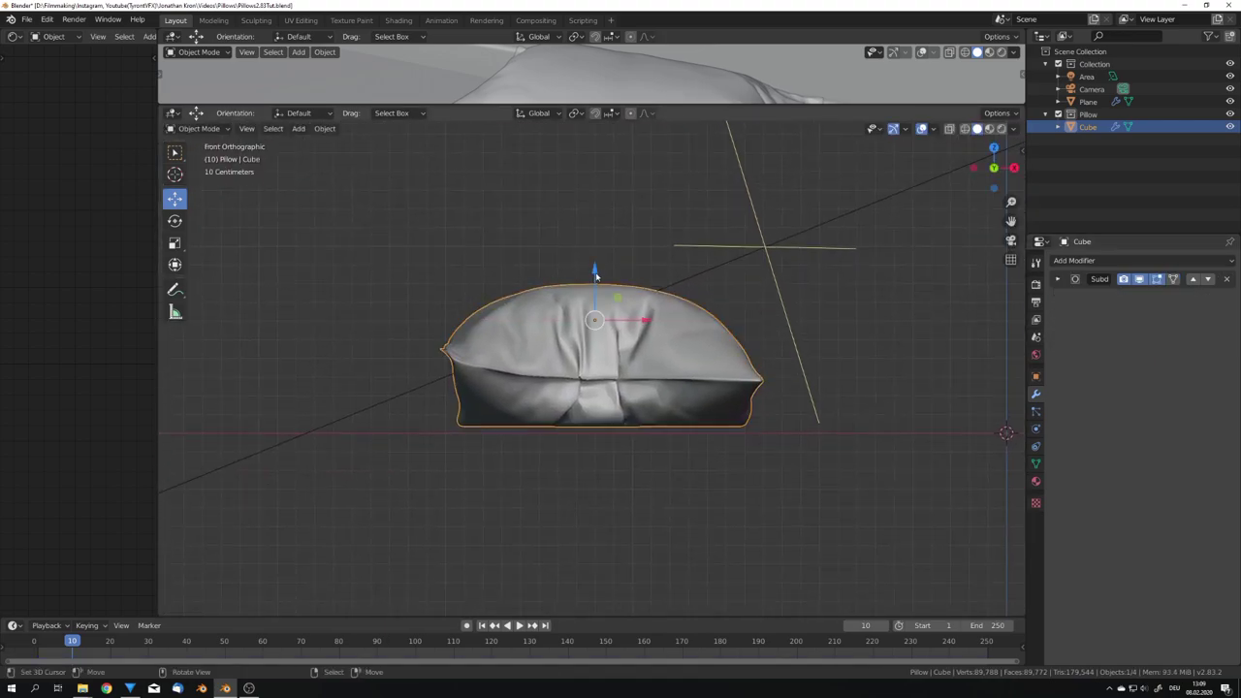
{"action": "left_click_drag", "start_coordinate": [596, 275], "coordinate": [603, 310], "text": "shift"}
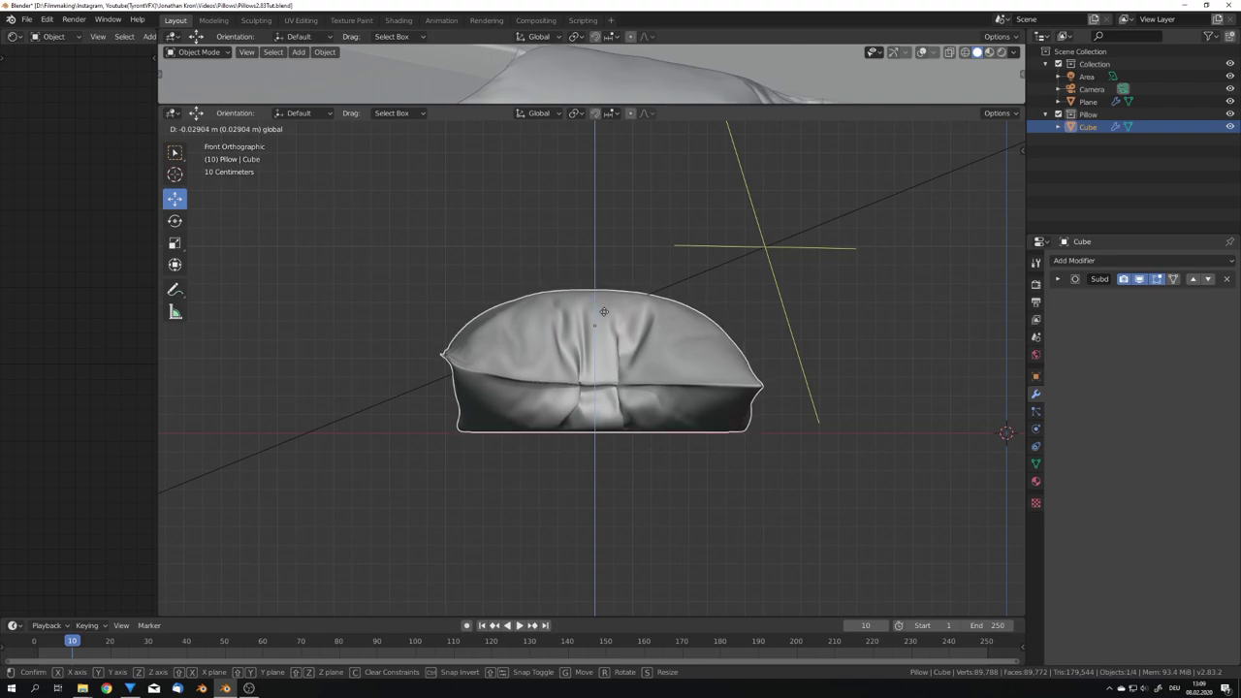
{"action": "left_click", "coordinate": [603, 311]}
{"action": "middle_click_drag", "start_coordinate": [603, 312], "coordinate": [687, 376]}
{"action": "key", "text": "KP_0"}
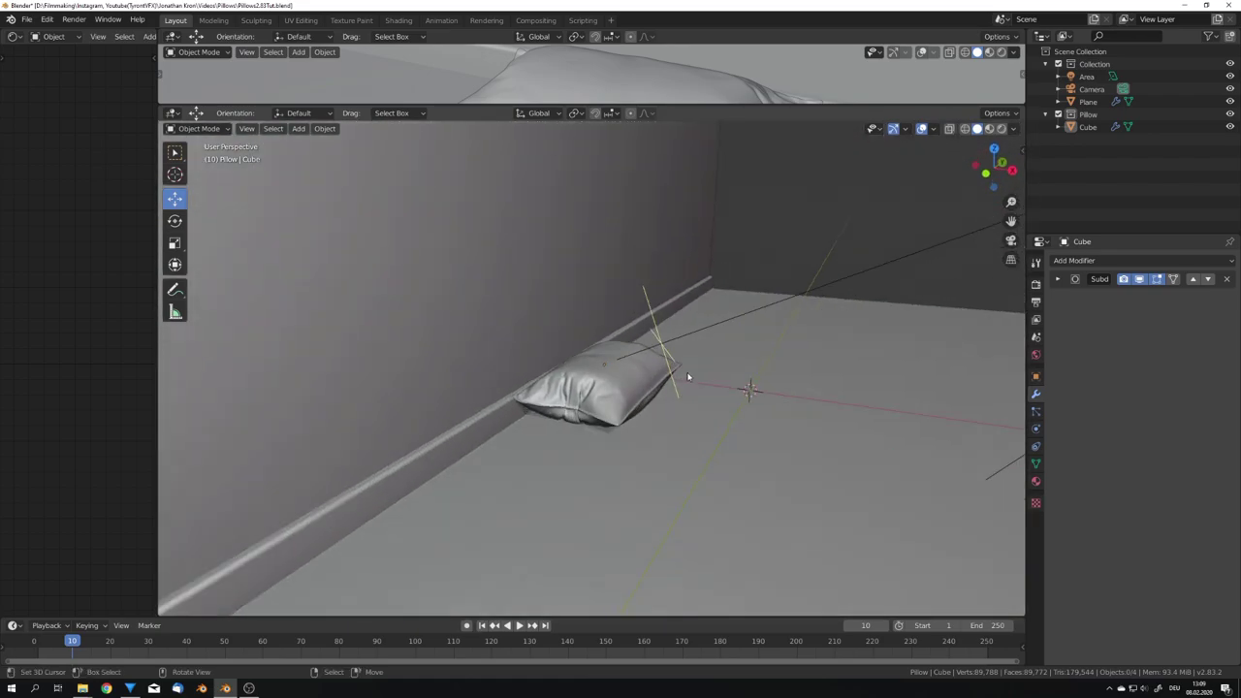
Set the camera's depth of field focus distance to 9.3 m and return to the camera view.
{"action": "scroll", "coordinate": [688, 377], "scroll_direction": "up", "scroll_amount": 3}
{"action": "left_click", "coordinate": [1093, 88]}
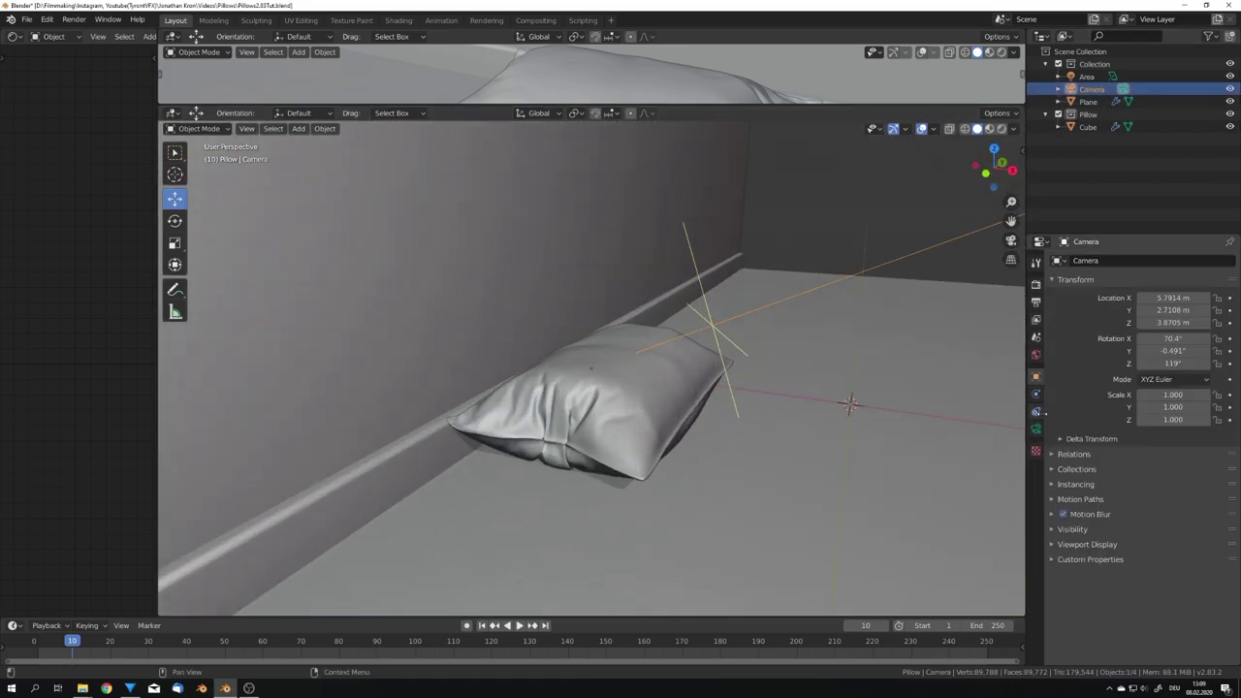
{"action": "left_click", "coordinate": [1036, 427]}
{"action": "left_click_drag", "start_coordinate": [1164, 507], "coordinate": [1181, 509]}
{"action": "key", "text": "KP_0"}
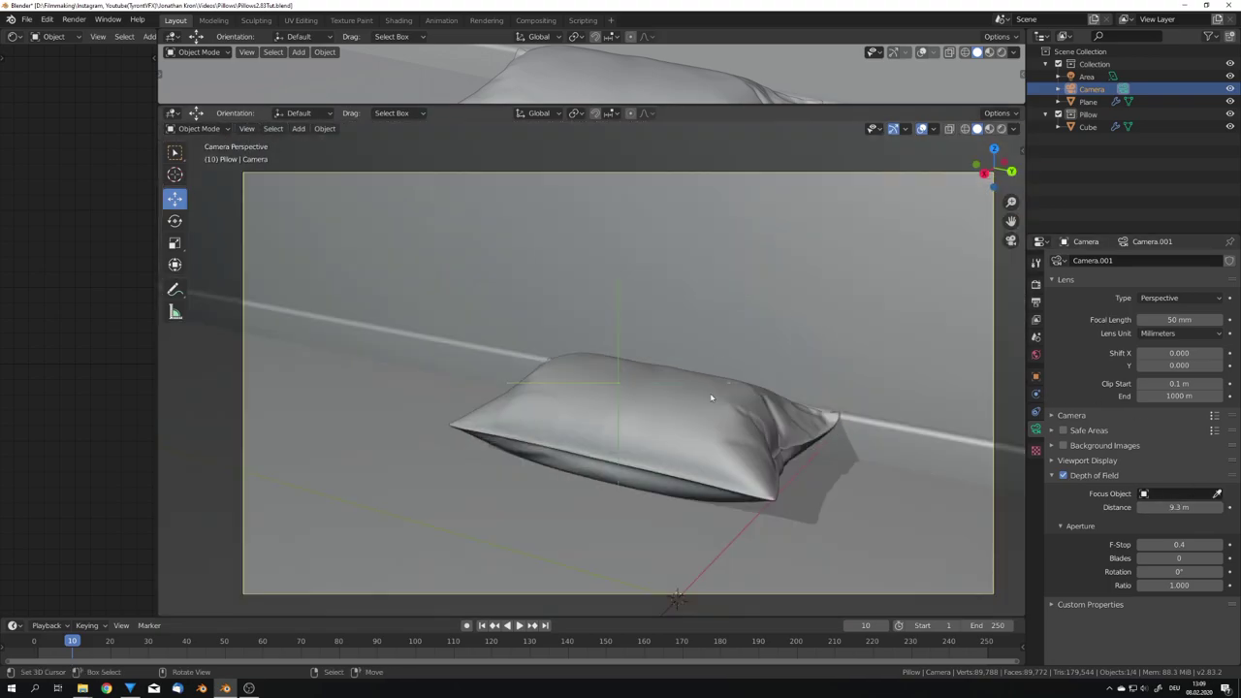
Preview the camera view with Rendered shading and hide the viewport overlays.
{"action": "key", "text": "z"}
{"action": "left_click", "coordinate": [717, 330]}
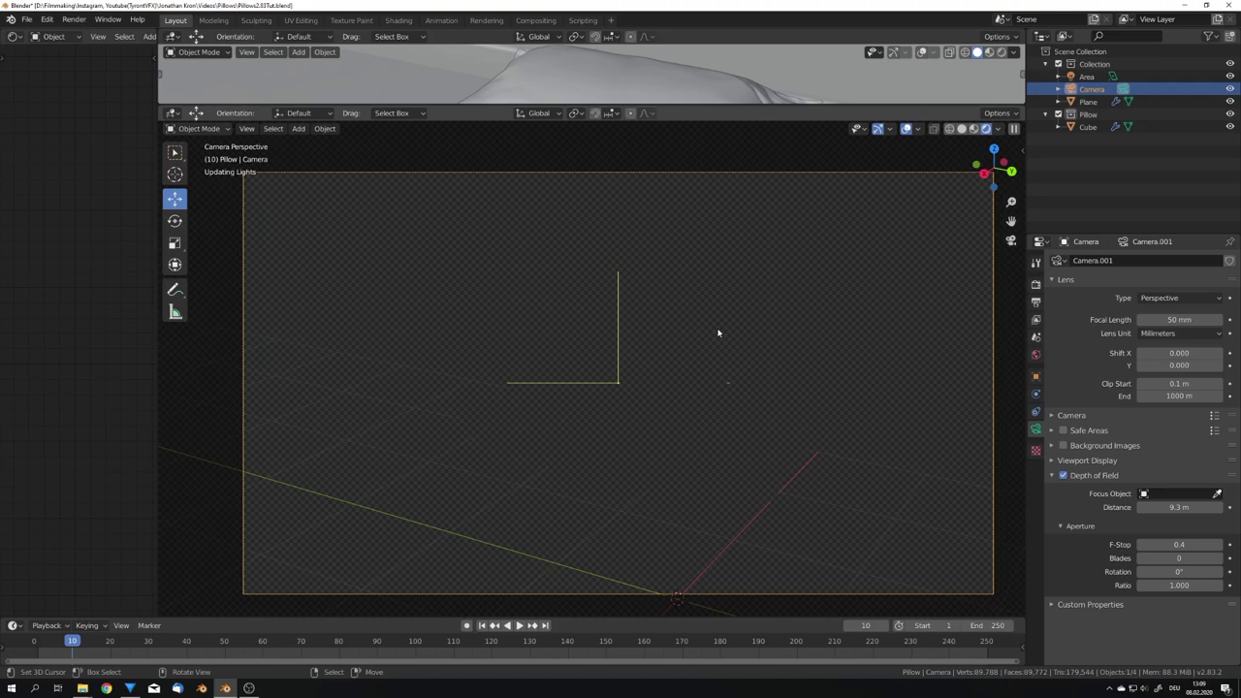
{"action": "key", "text": "shift+alt+z"}
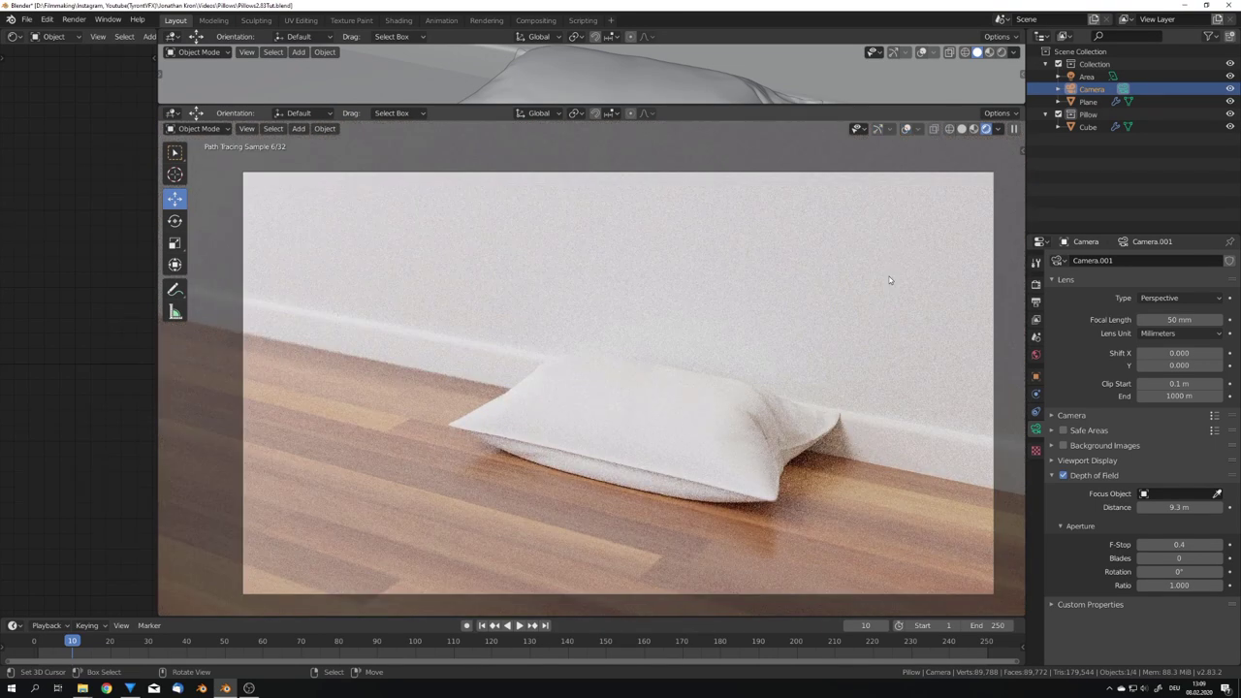